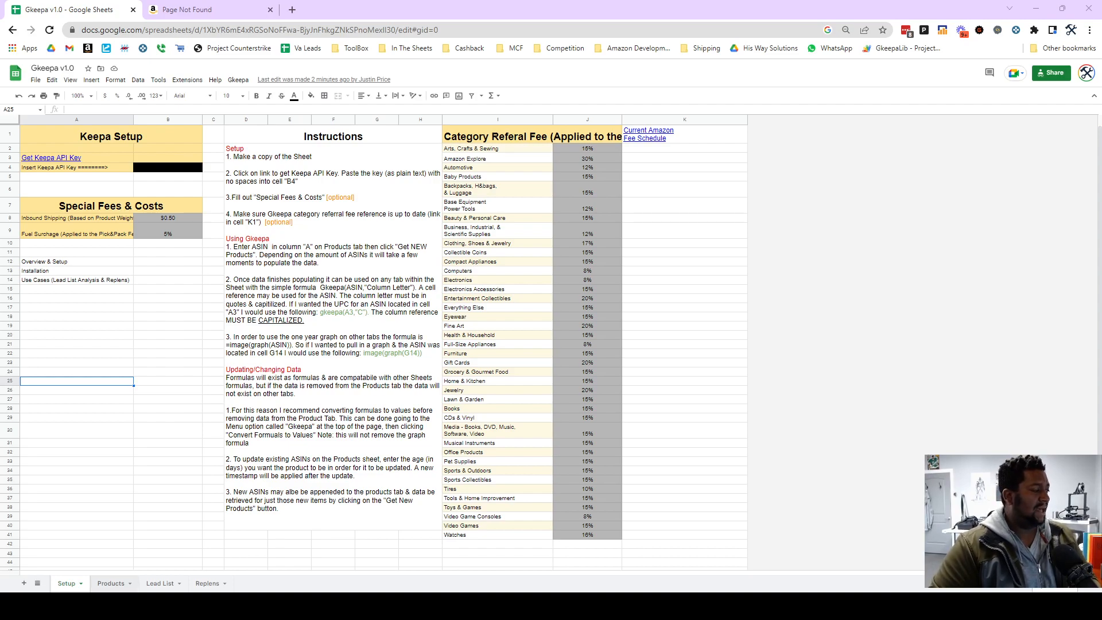
Look through the Products and Lead List sheets, examining the Selling Price values in I2:I16 of the lead list
click(115, 583)
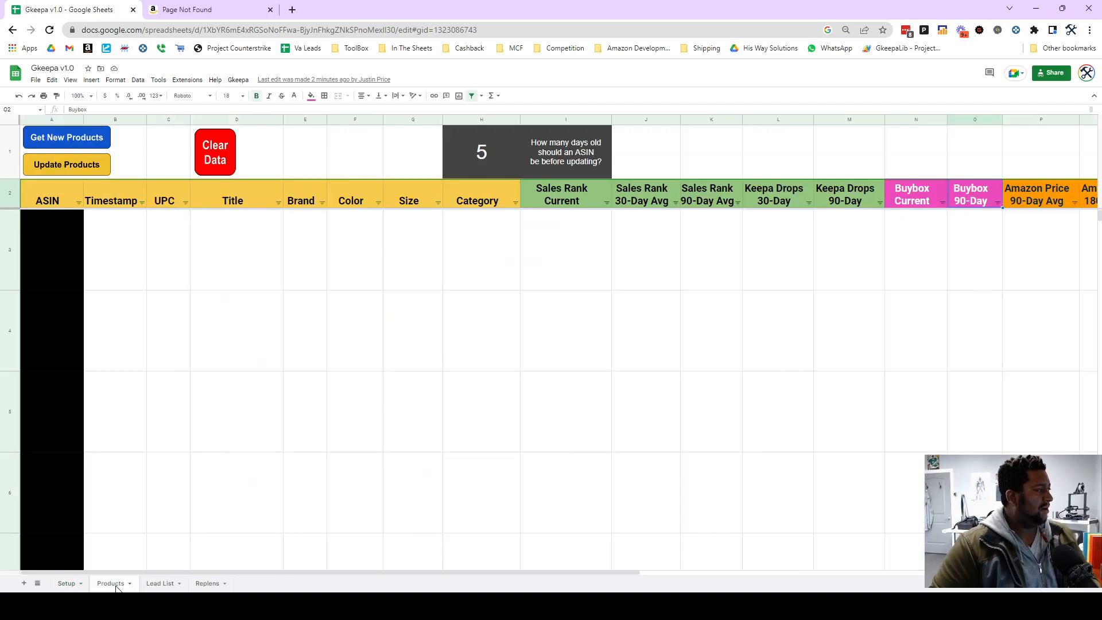
click(172, 584)
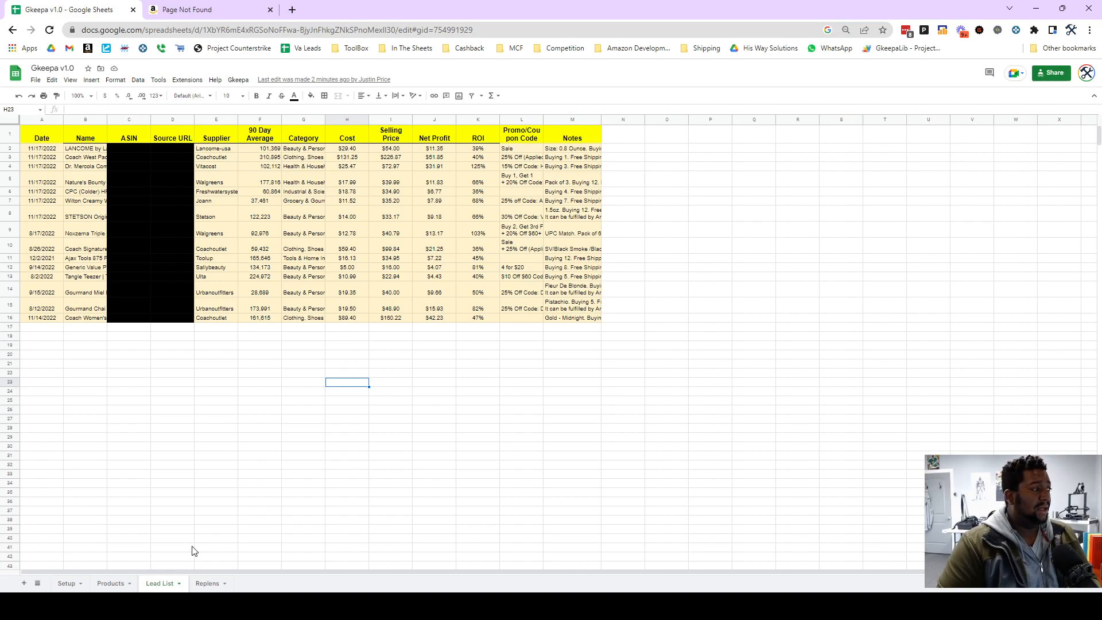
drag(392, 149, 394, 319)
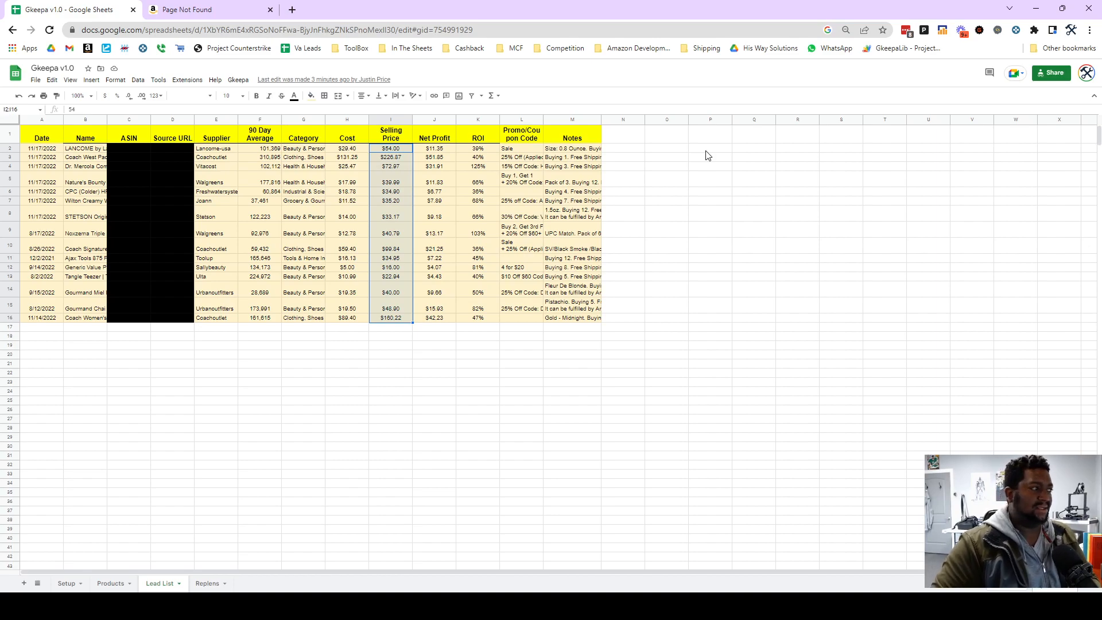
click(280, 409)
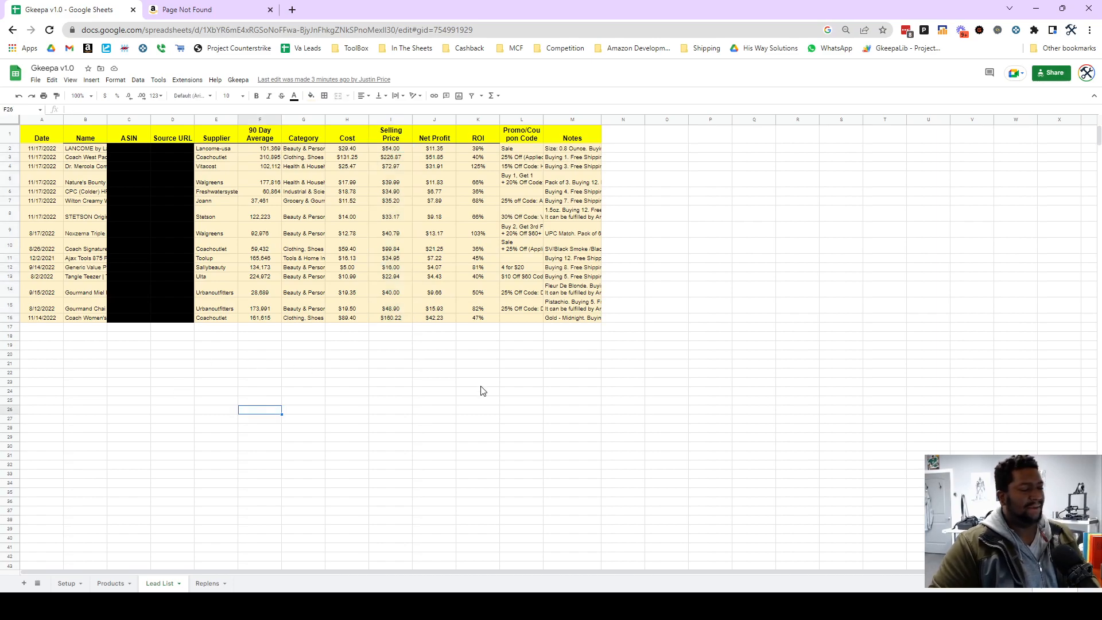
Close the Page Not Found browser tab and return to the Lead List sheet
click(42, 149)
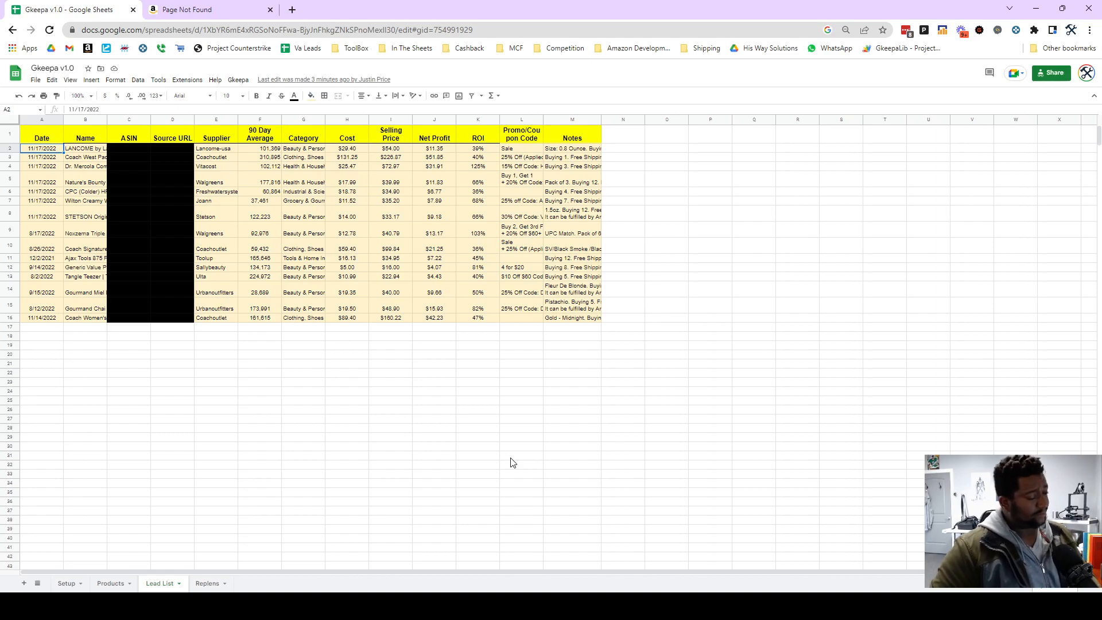
click(270, 10)
click(160, 345)
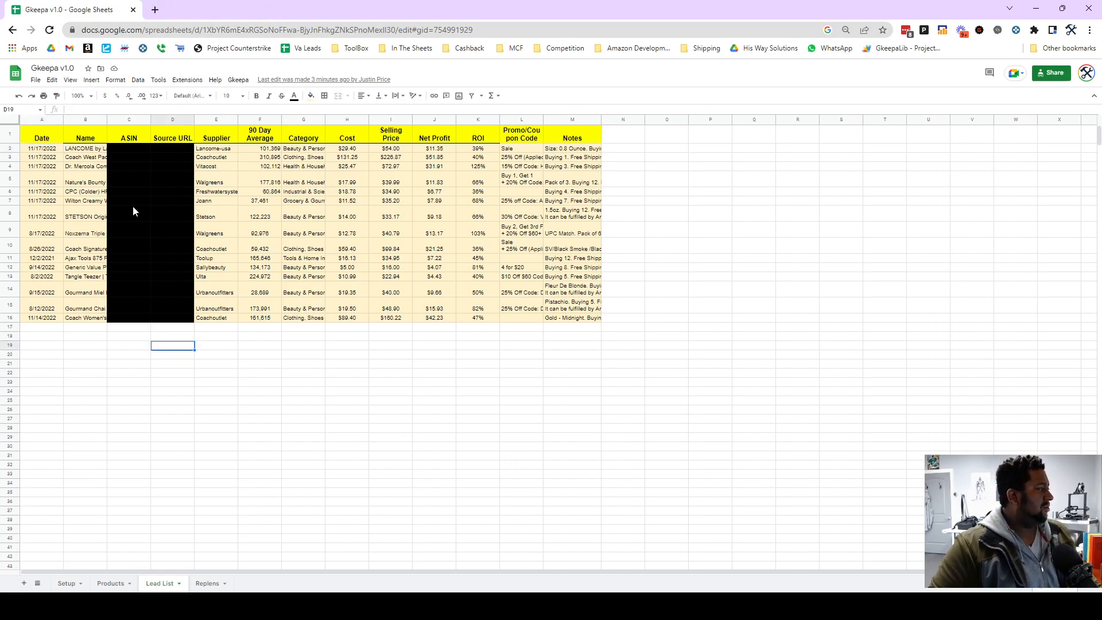
Copy the ASINs in C2:C16 of Lead List to the Products sheet starting at A3, and get the new products' data
drag(127, 150, 126, 319)
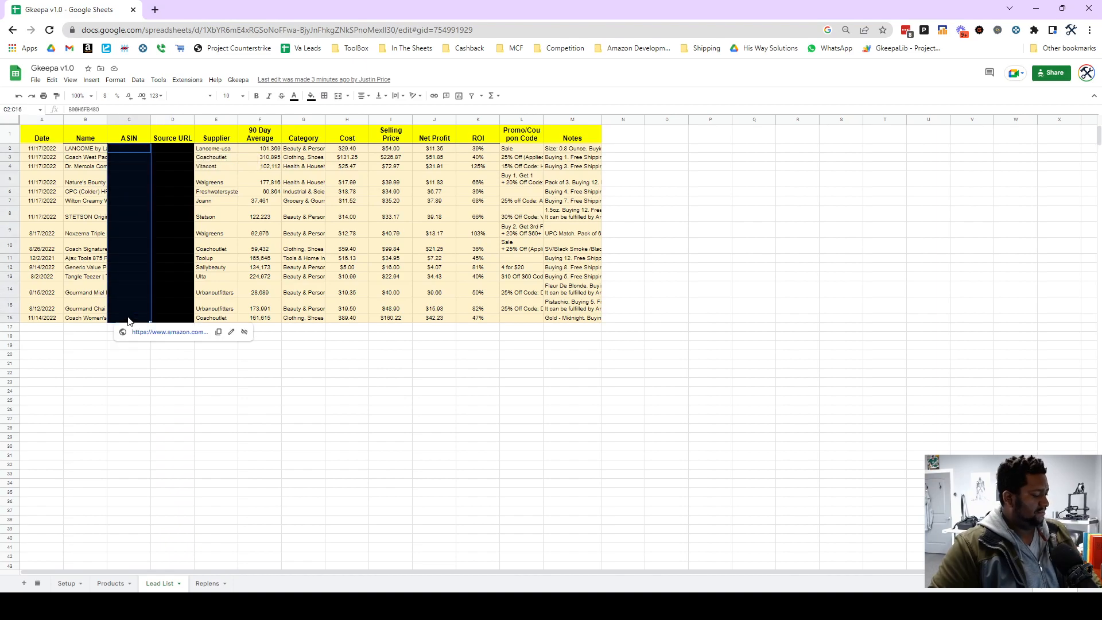
click(110, 583)
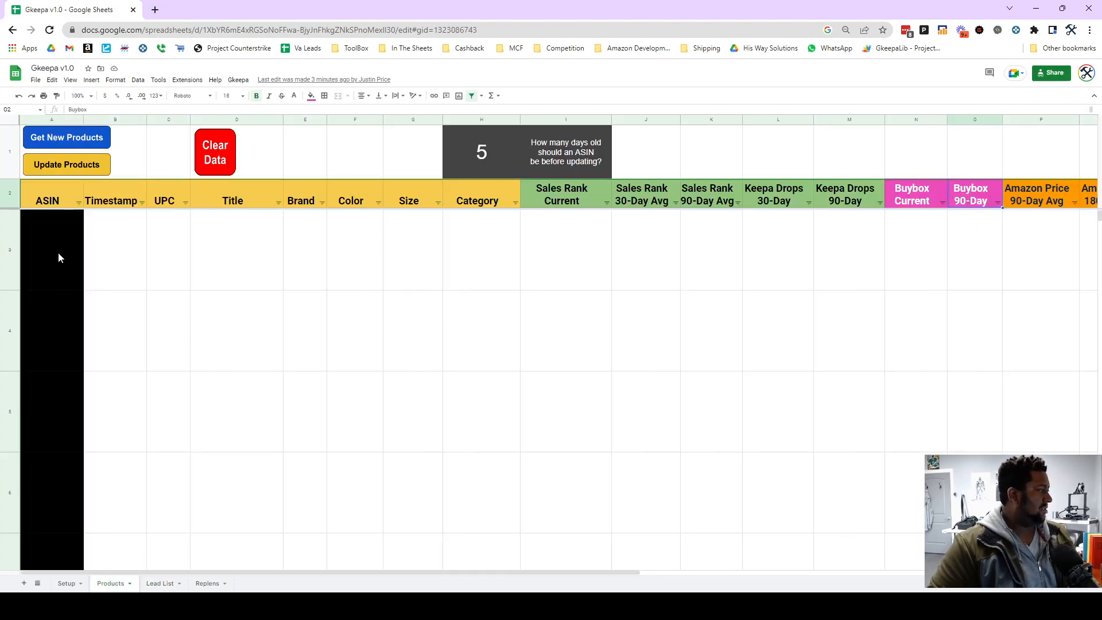
click(38, 246)
key(ctrl+v)
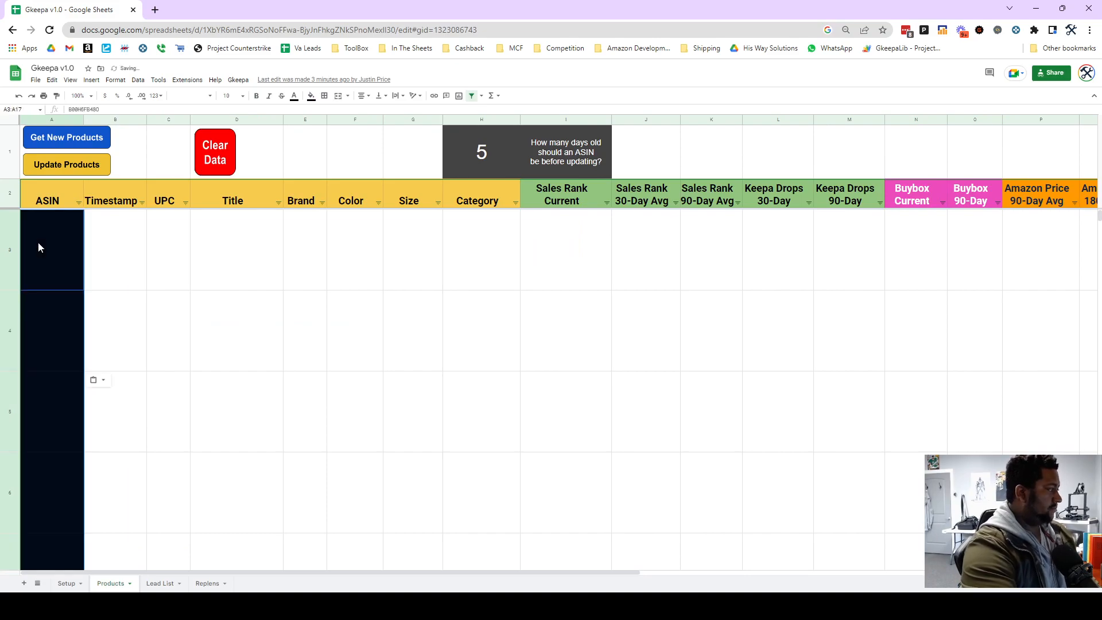
click(48, 143)
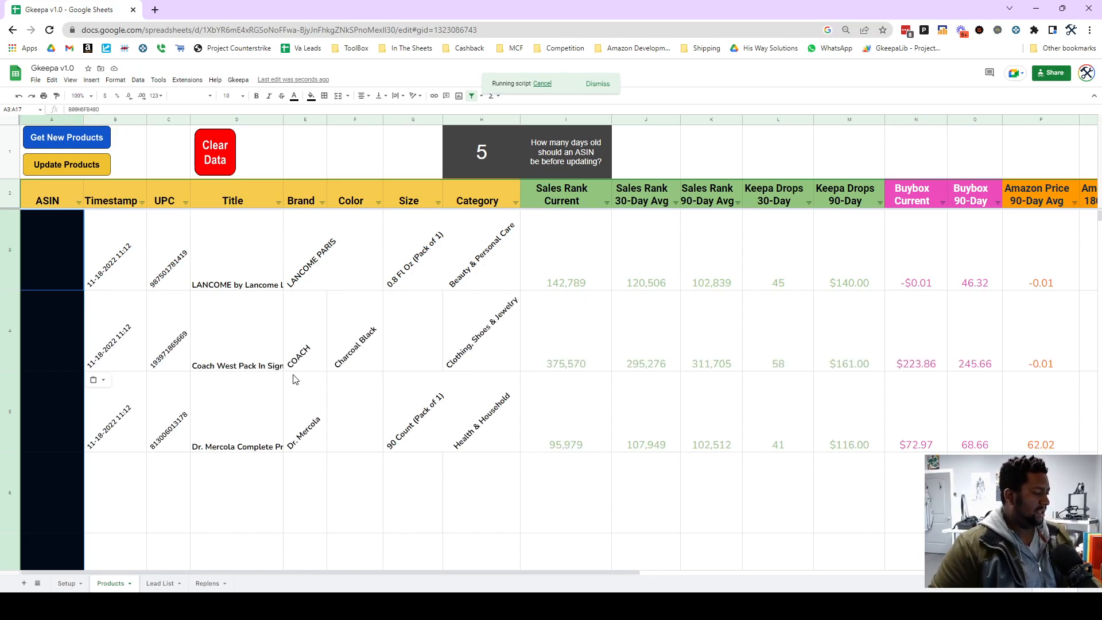
Hide the UPC values in the Products sheet by setting black text and black fill from C3 to the column's end
click(178, 233)
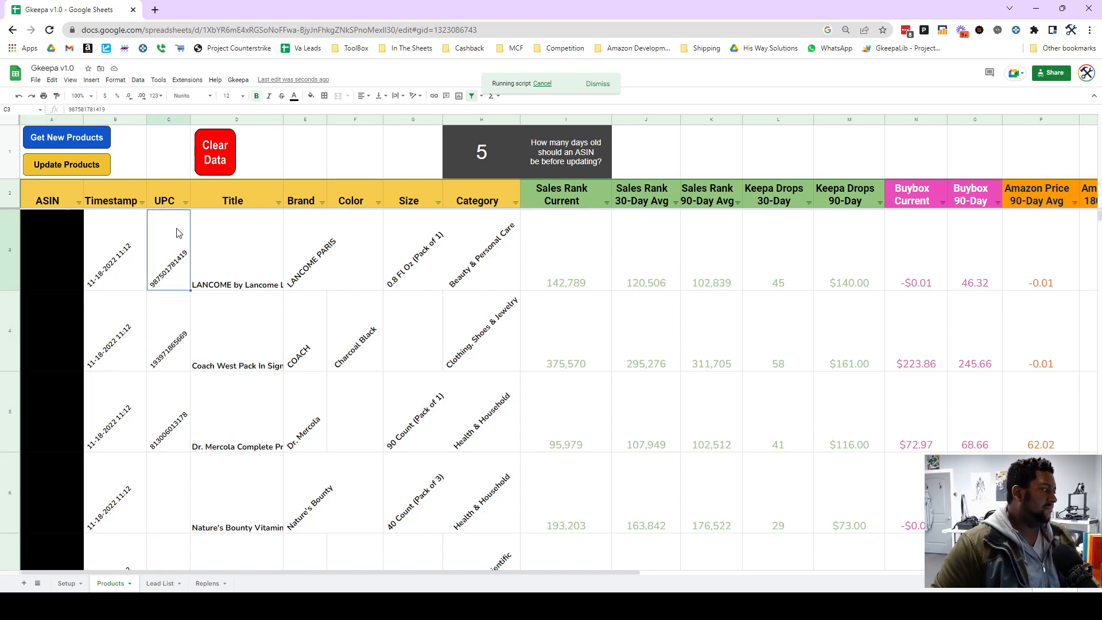
key(shift+Down)
key(shift+Down)
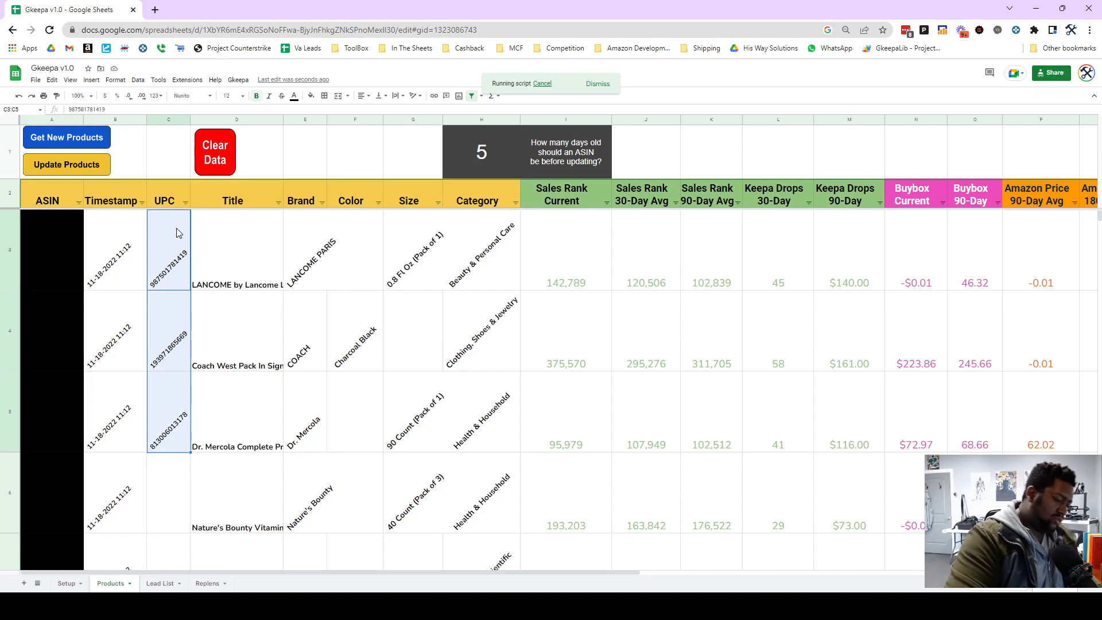
key(ctrl+shift+Down)
key(ctrl+shift+Down)
key(ctrl+shift+Down)
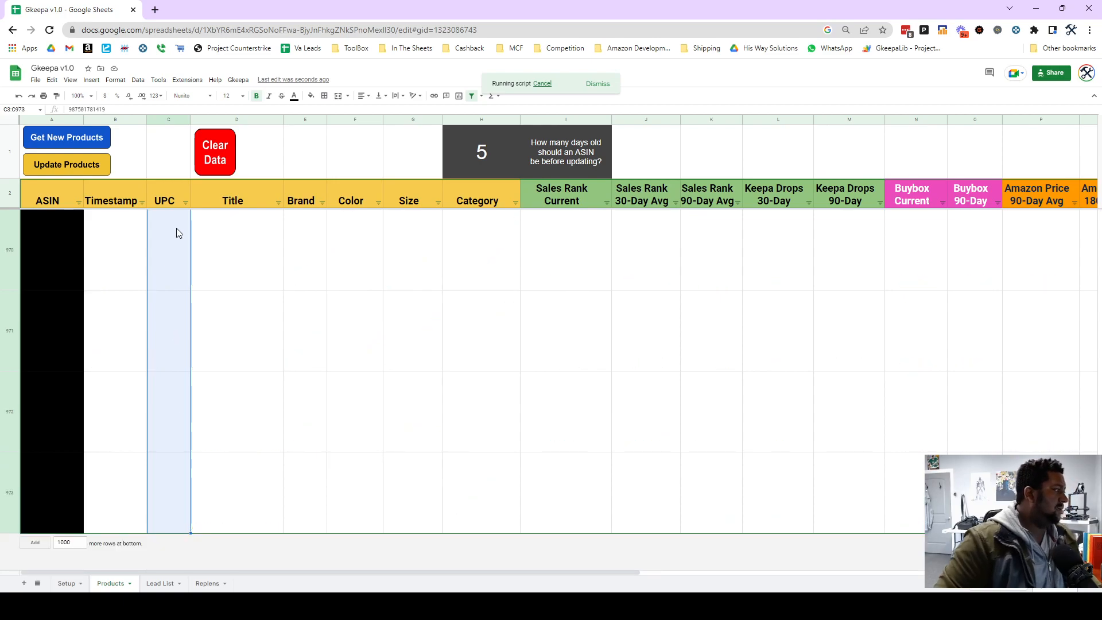
click(294, 96)
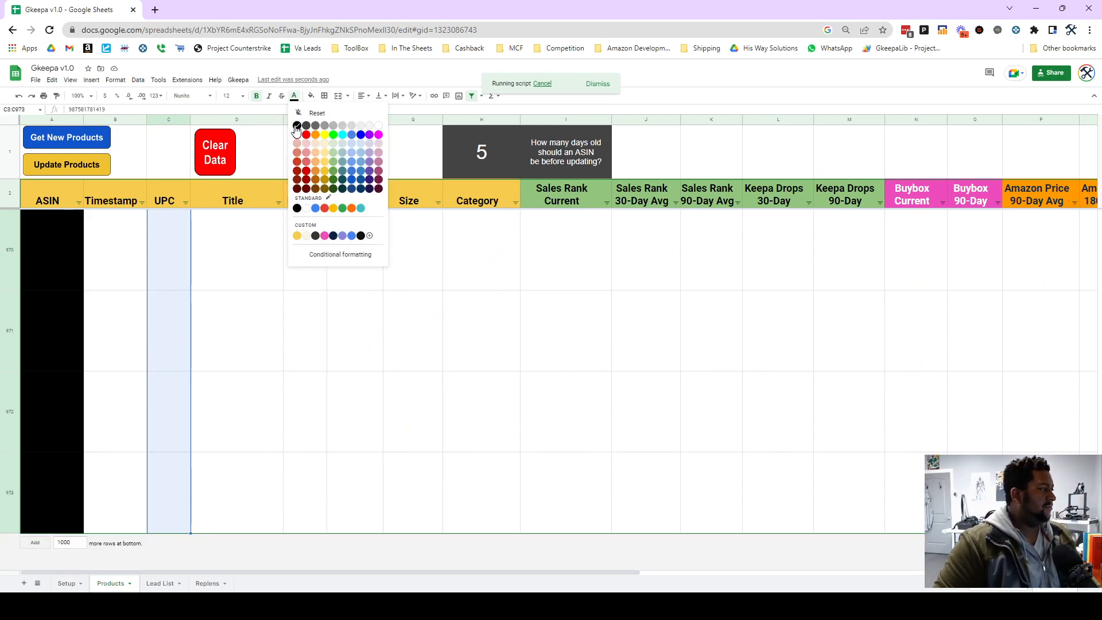
click(297, 126)
click(311, 96)
click(313, 128)
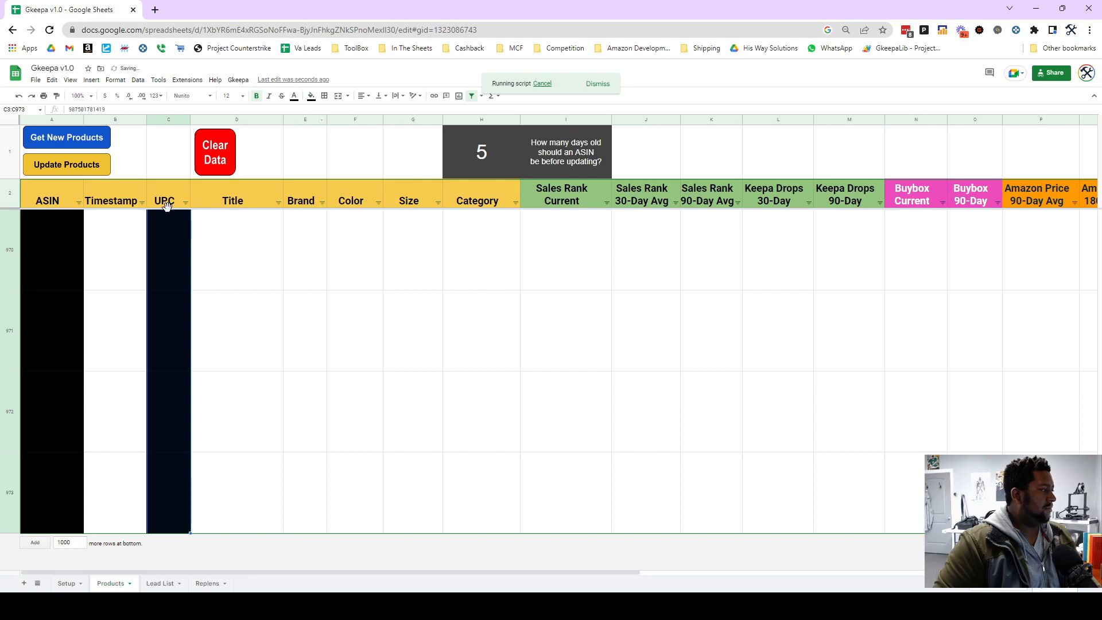
drag(168, 203, 179, 225)
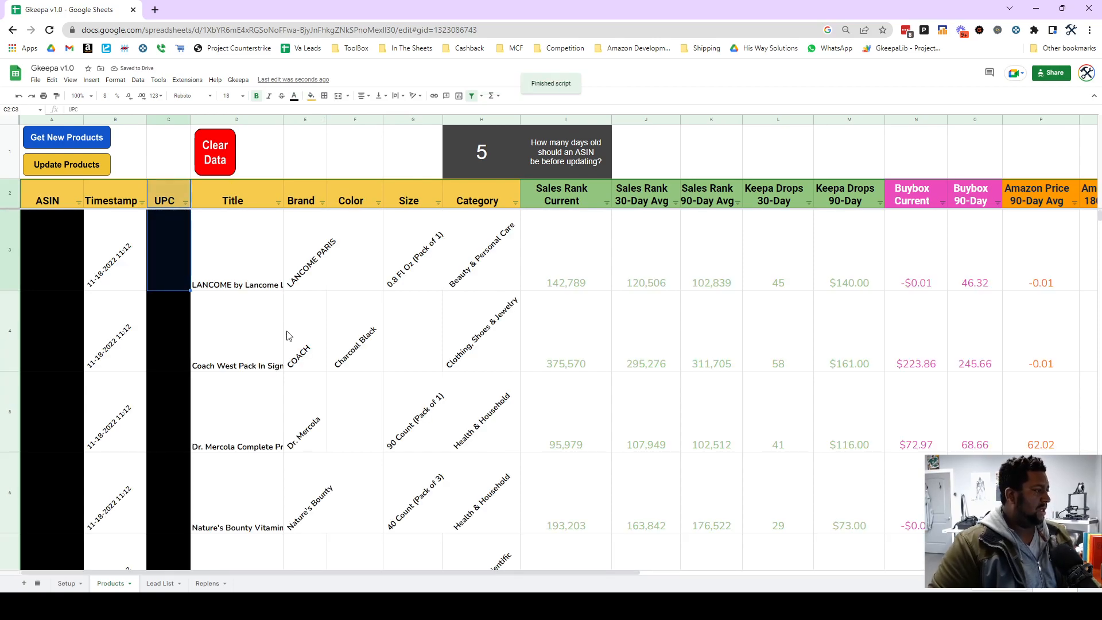
Examine the retrieved product data across the Products sheet, from sales ranks and prices to the fees and graph images
scroll(287, 335, right, 10)
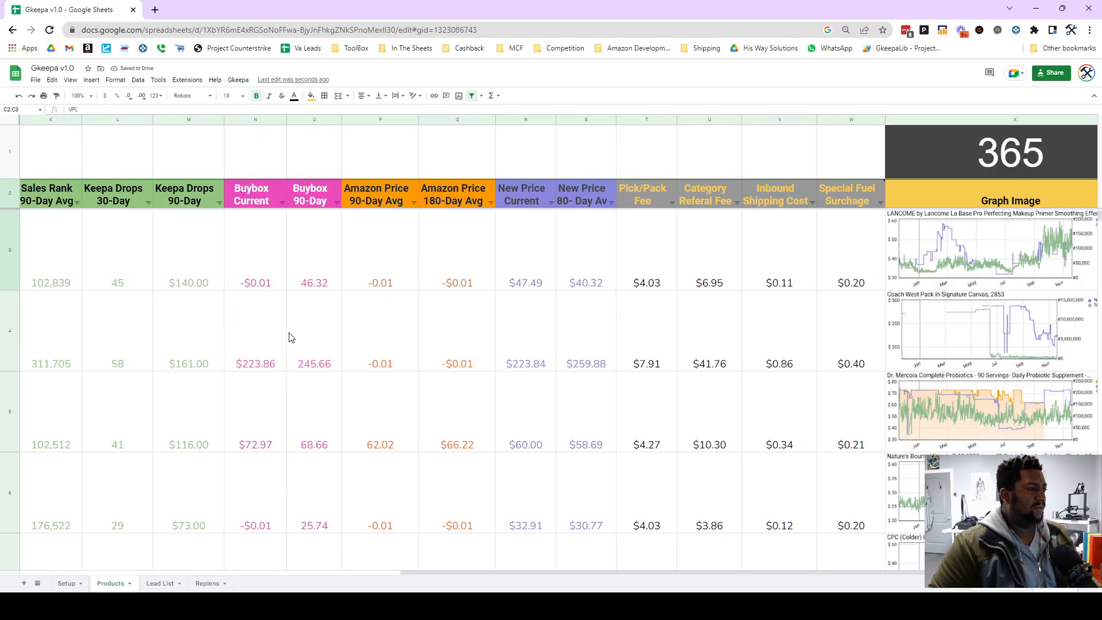
scroll(289, 338, right, 2)
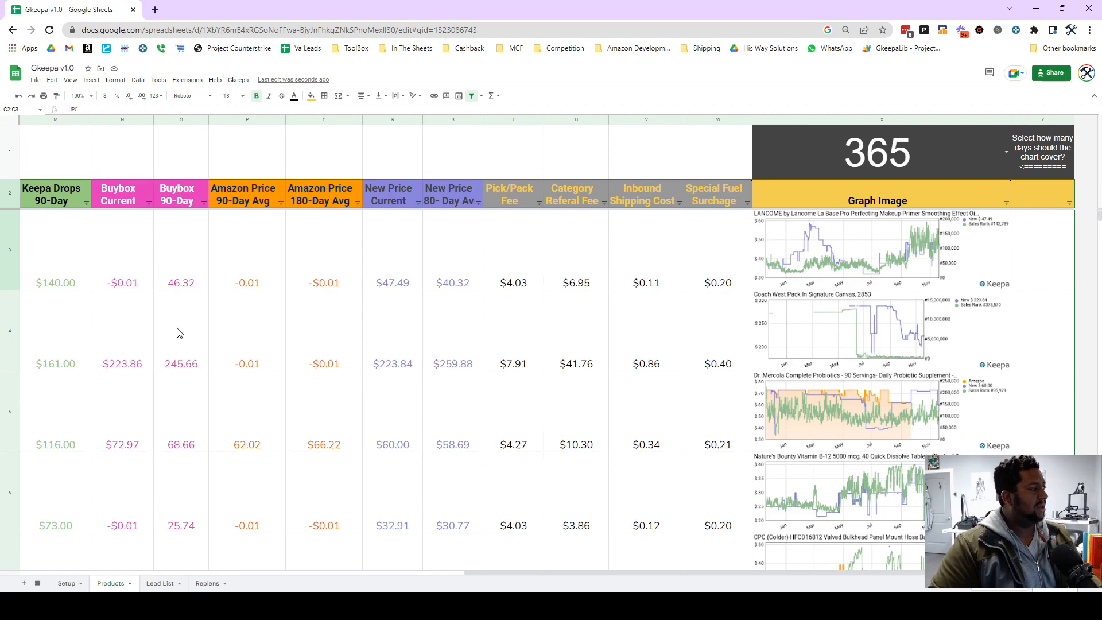
scroll(176, 332, left, 10)
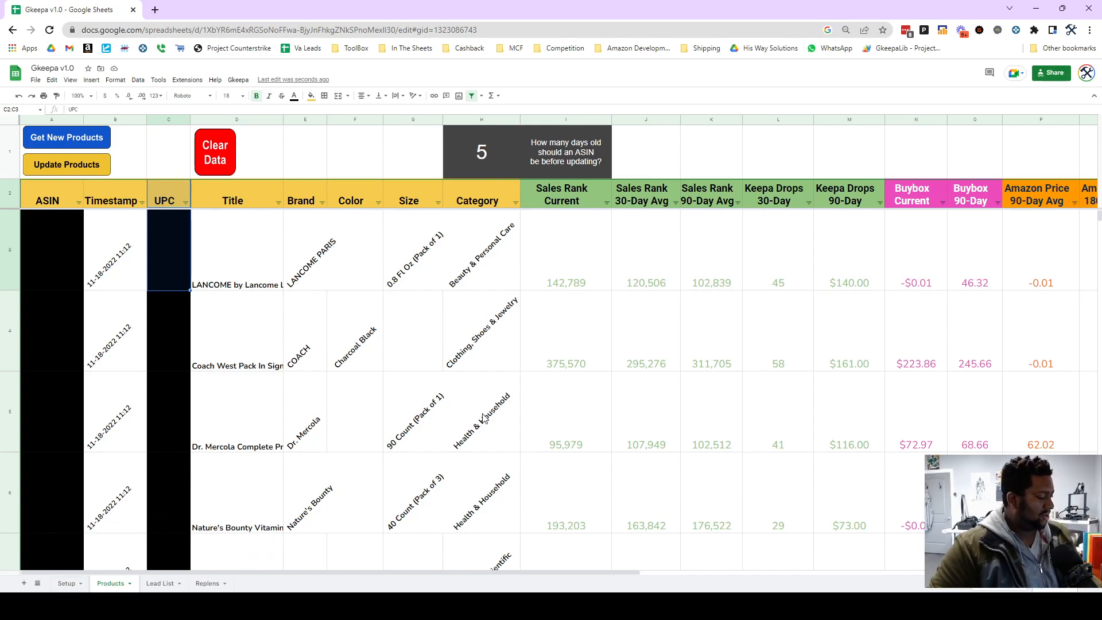
scroll(527, 421, right, 5)
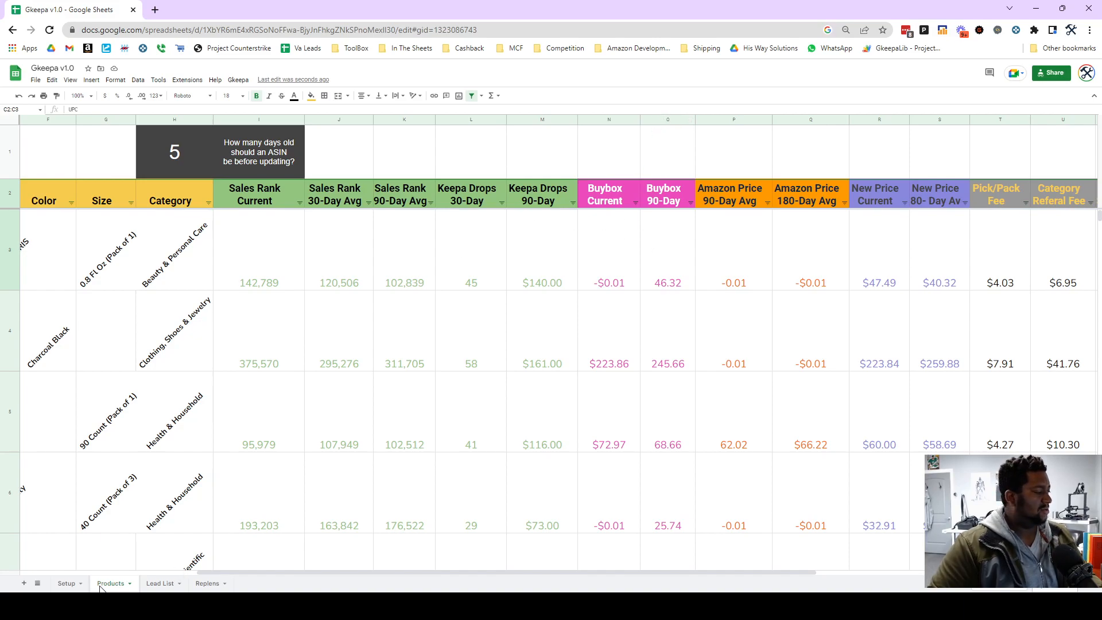
Try to copy the Buybox Current and Buybox 90-Day headers from Products into cell N1 of Lead List while editing the cell
click(160, 584)
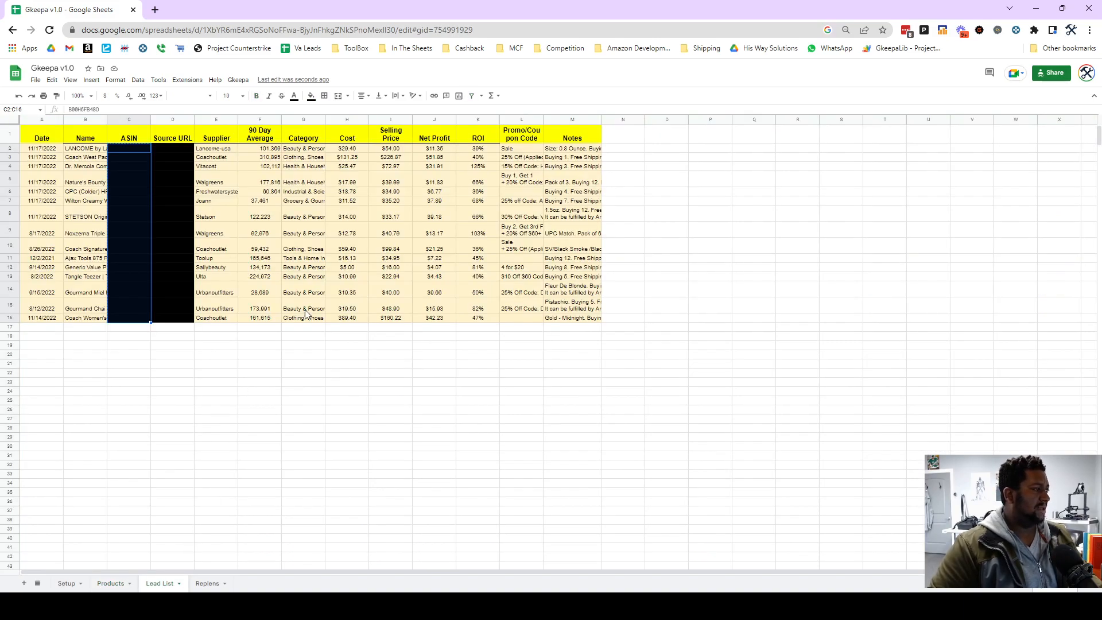
click(110, 584)
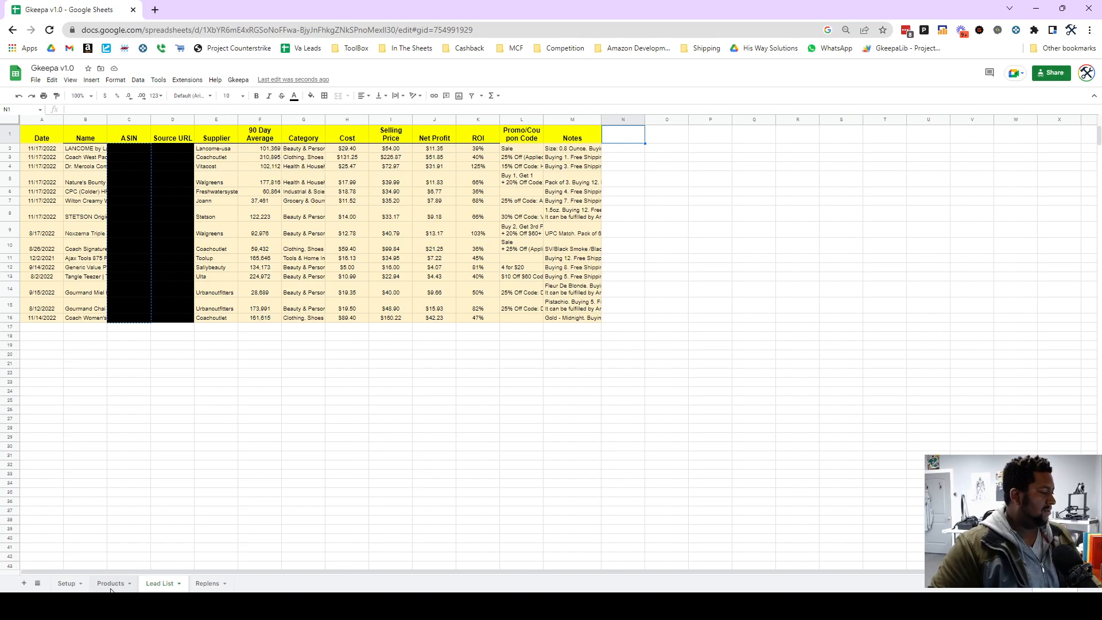
drag(587, 196, 651, 196)
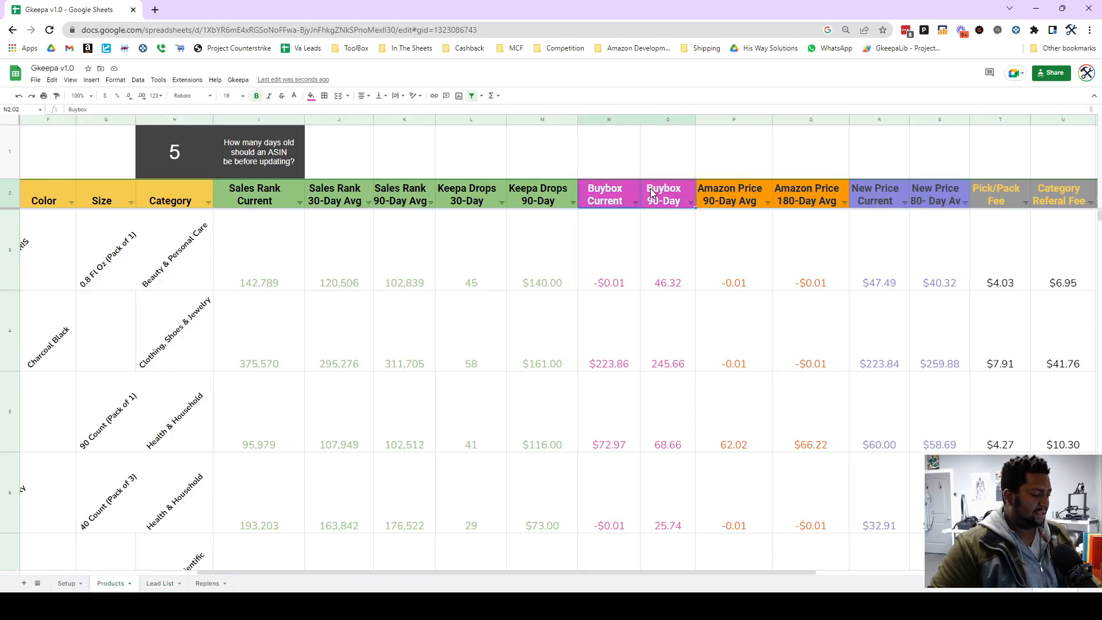
click(82, 582)
click(110, 583)
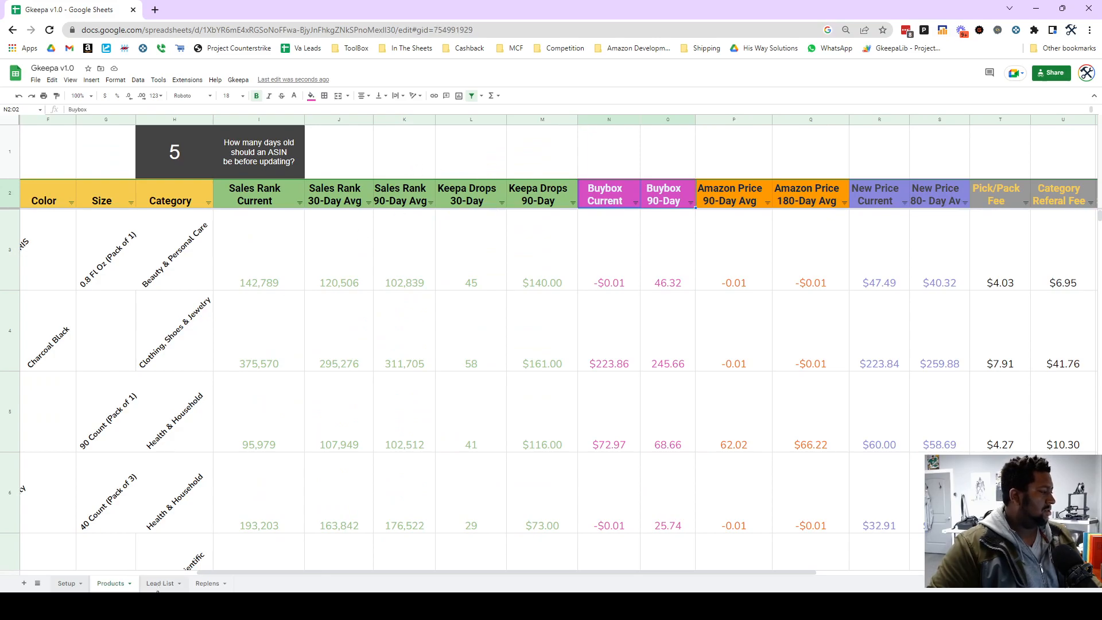
click(161, 584)
double_click(615, 136)
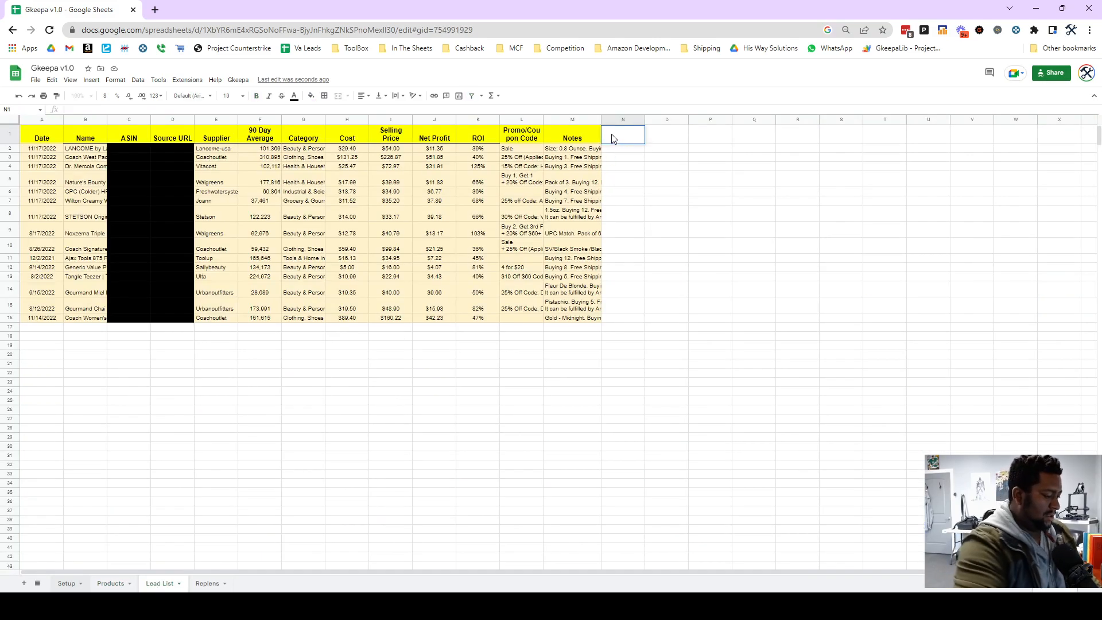
text("Buybox Current"	"Buybox 90-Day")
click(670, 222)
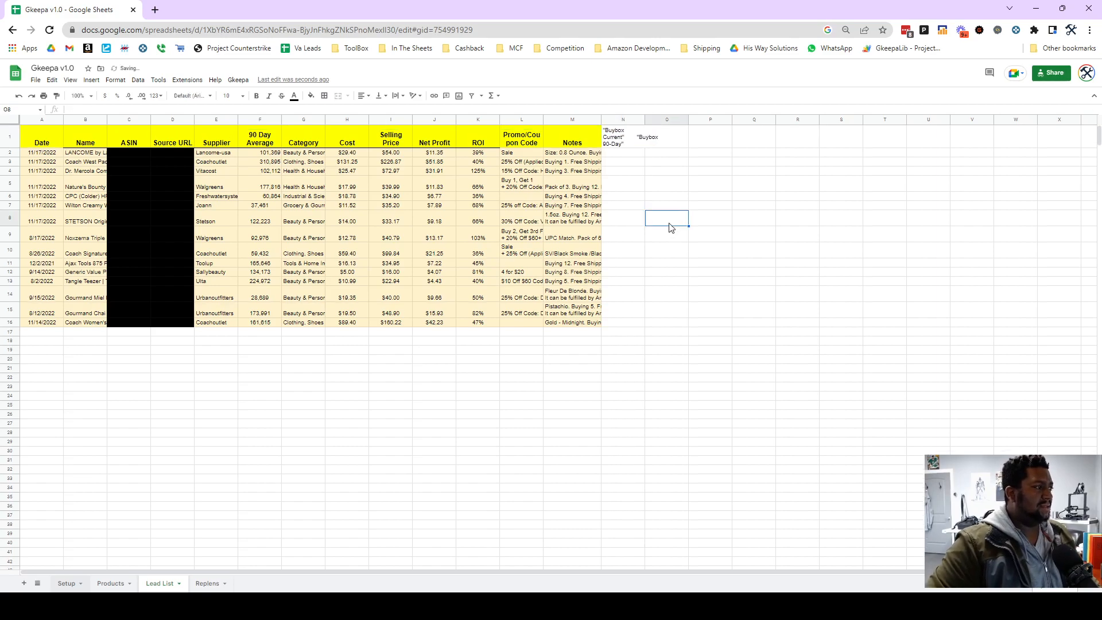
click(643, 139)
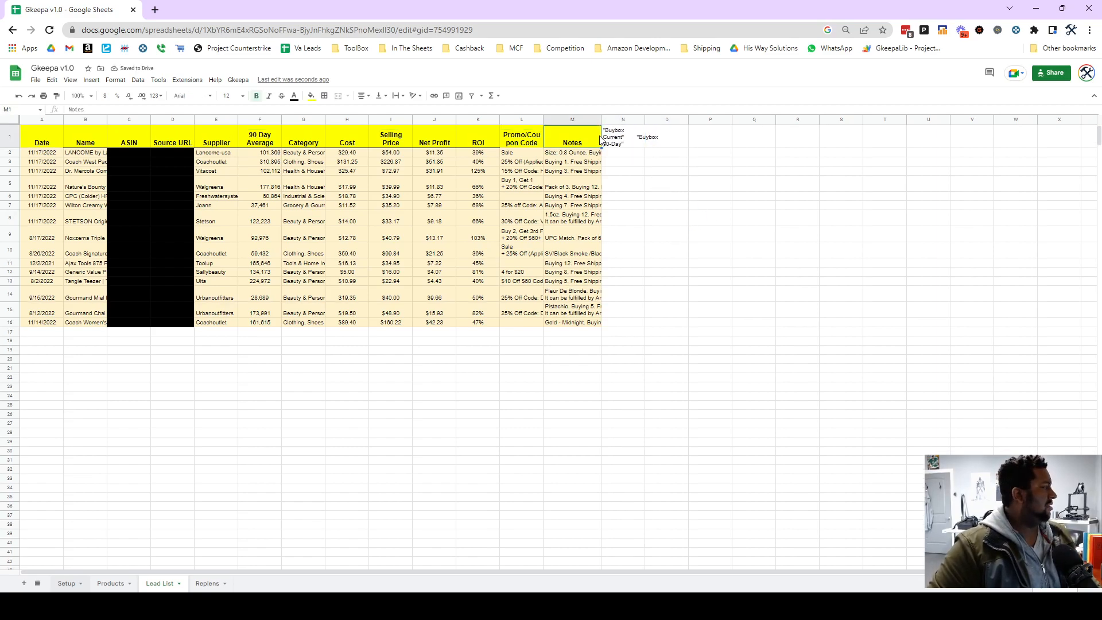
key(Delete)
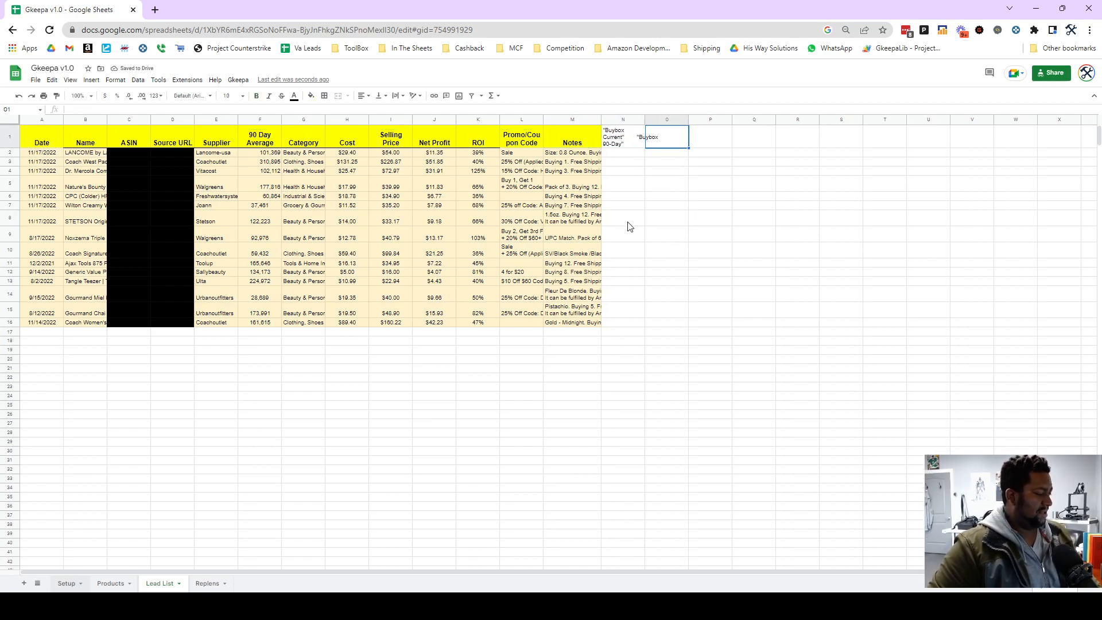
Copy the Buybox Current and Buybox 90-Day headers from N2:O2 of Products into N1:O1 of Lead List without their formatting
click(118, 589)
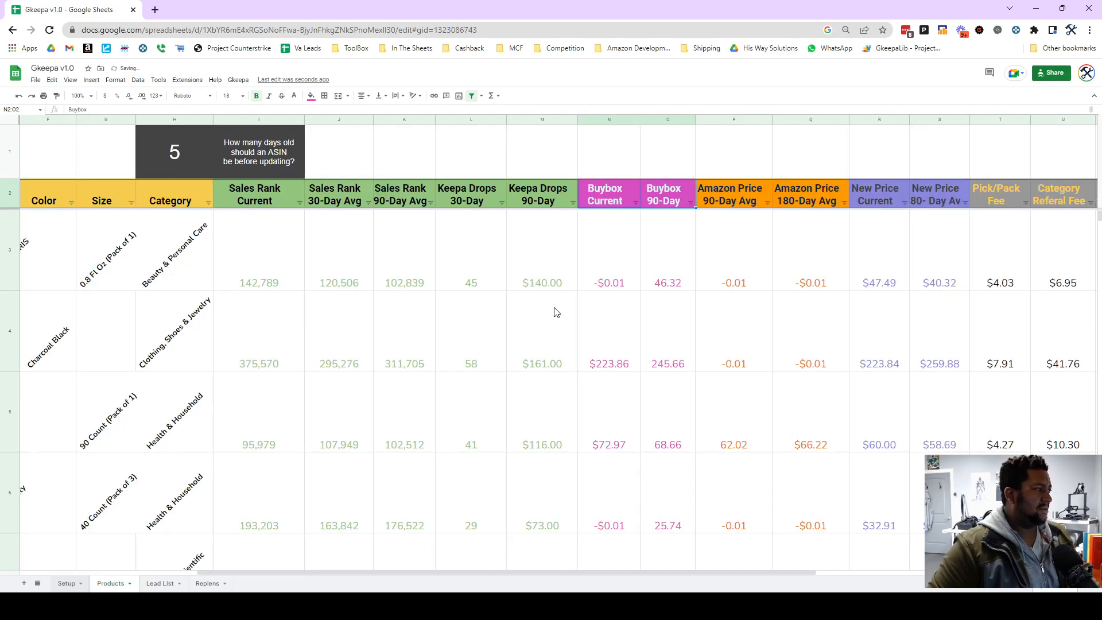
drag(615, 241, 647, 198)
key(ctrl+c)
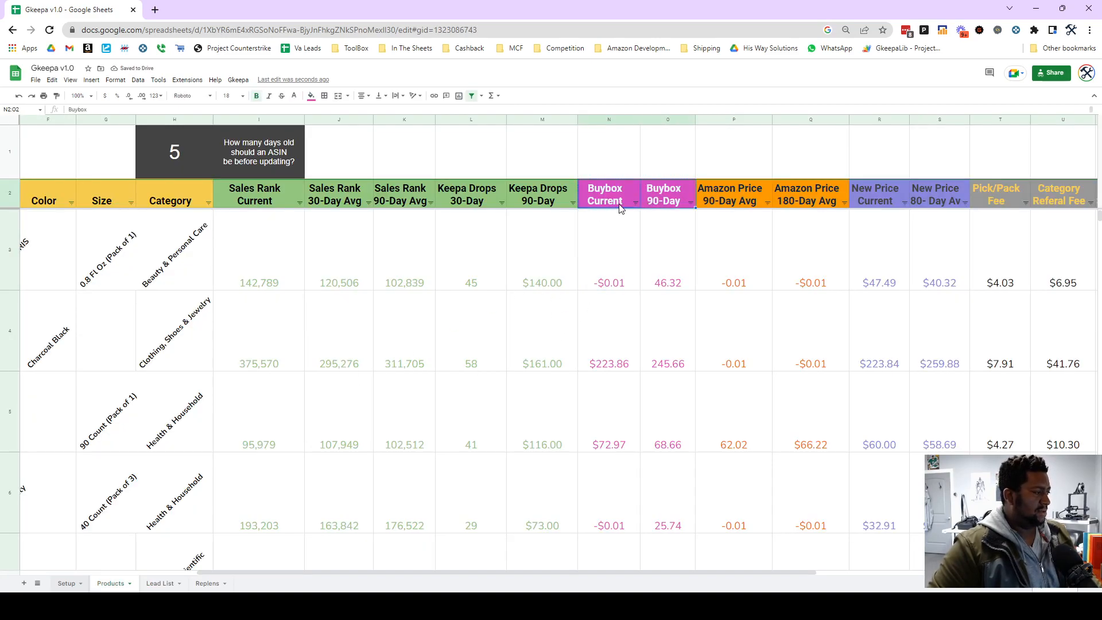
click(166, 584)
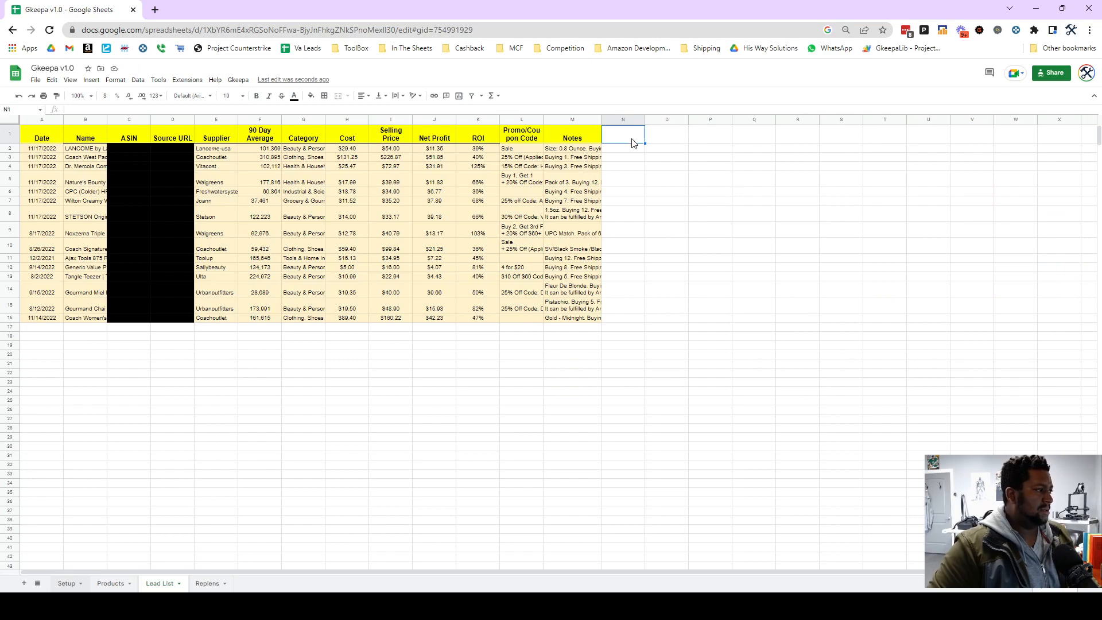
key(ctrl+v)
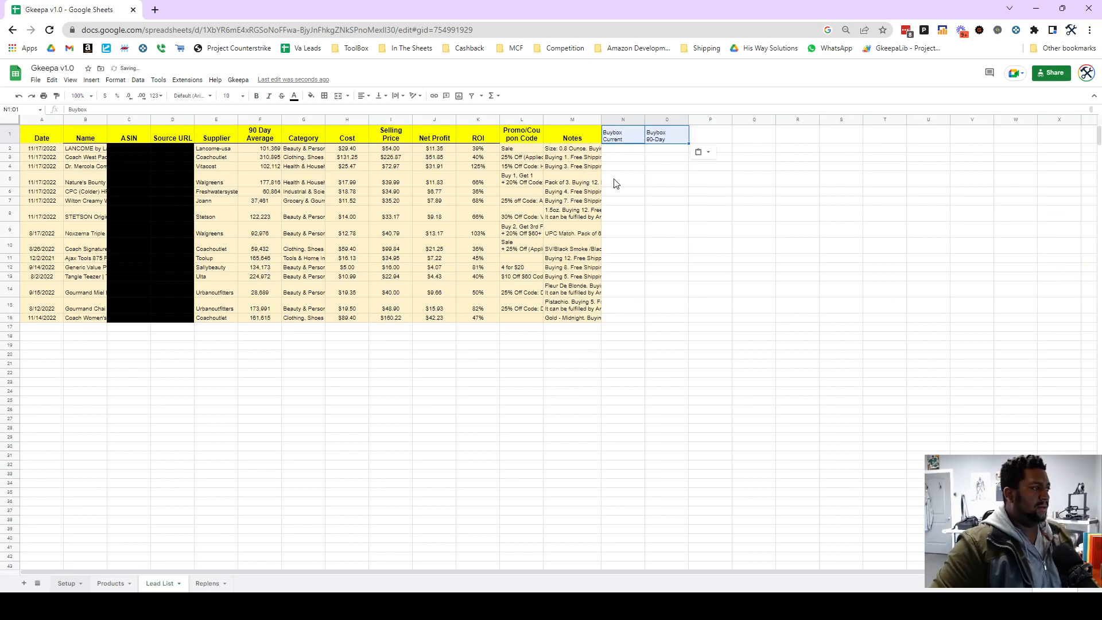
Enter the formula =gkeepa(C2,"N") in cell N2 of Lead List to pull the Buybox Current price
click(625, 180)
click(631, 150)
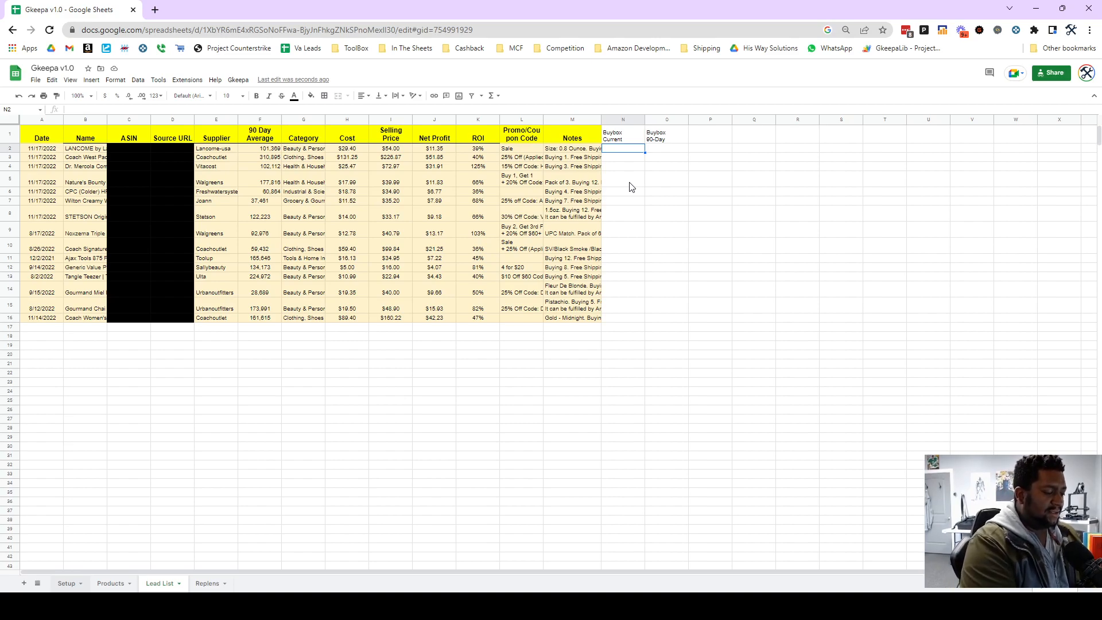
text(=)
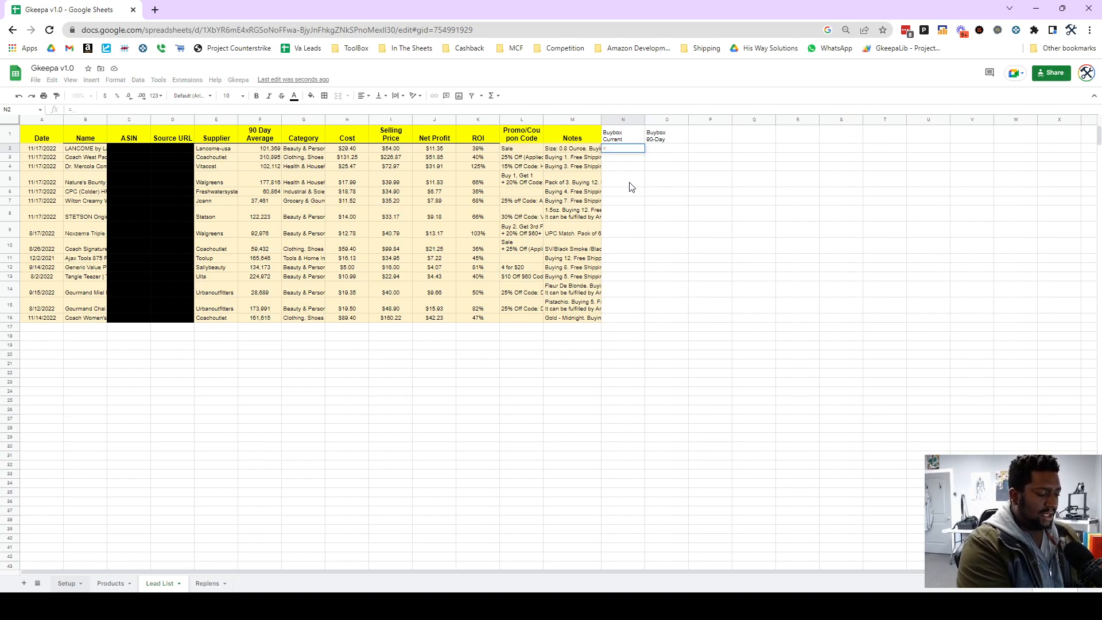
text(gkee)
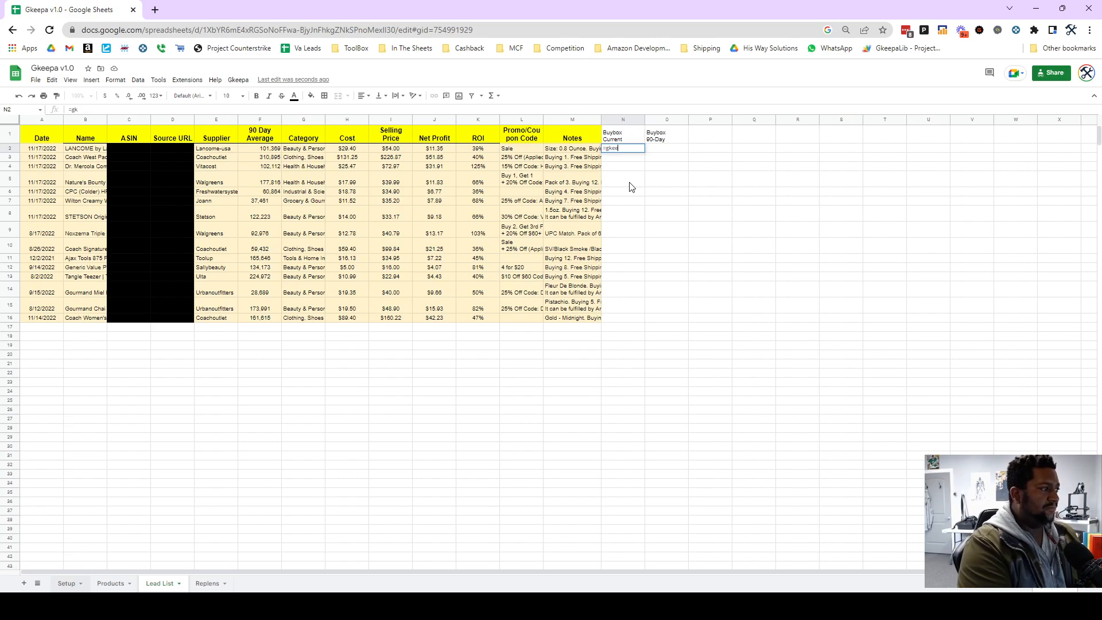
text(pa()
key(Left)
key(Left)
key(Left)
key(Left)
key(Left)
key(Left)
key(Left)
key(Left)
key(Left)
key(Left)
key(Left)
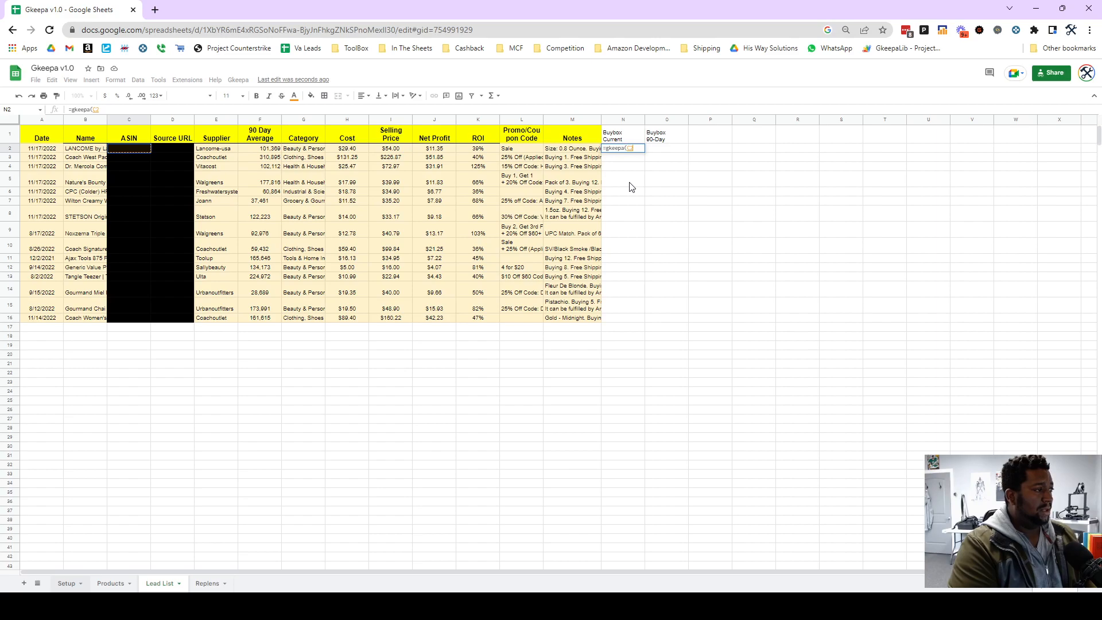
text(,)
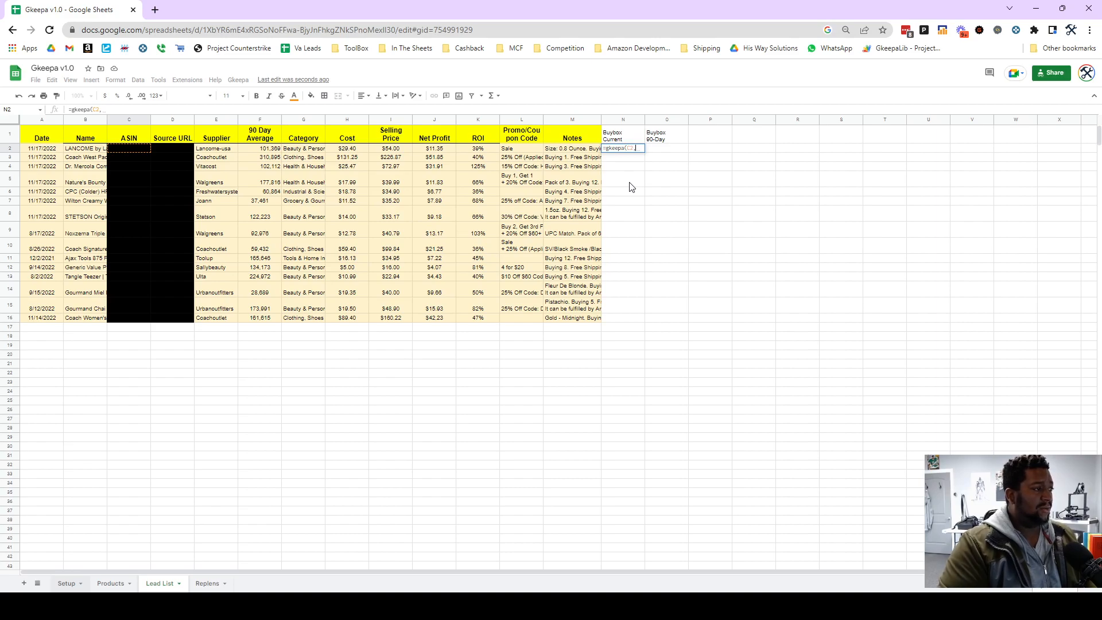
text("N)
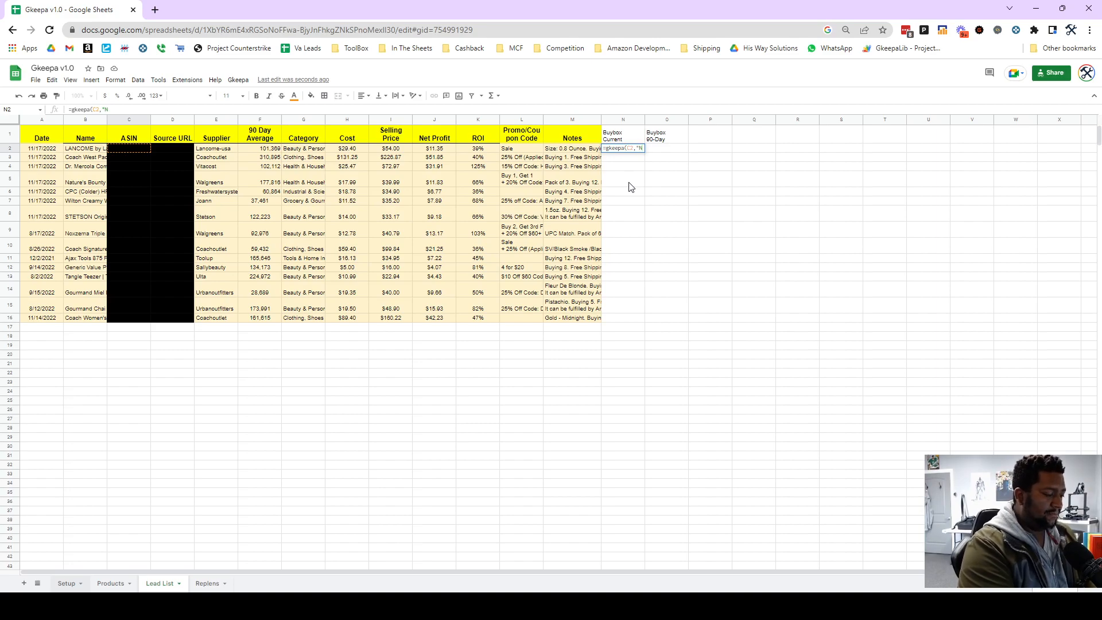
text("))
key(Return)
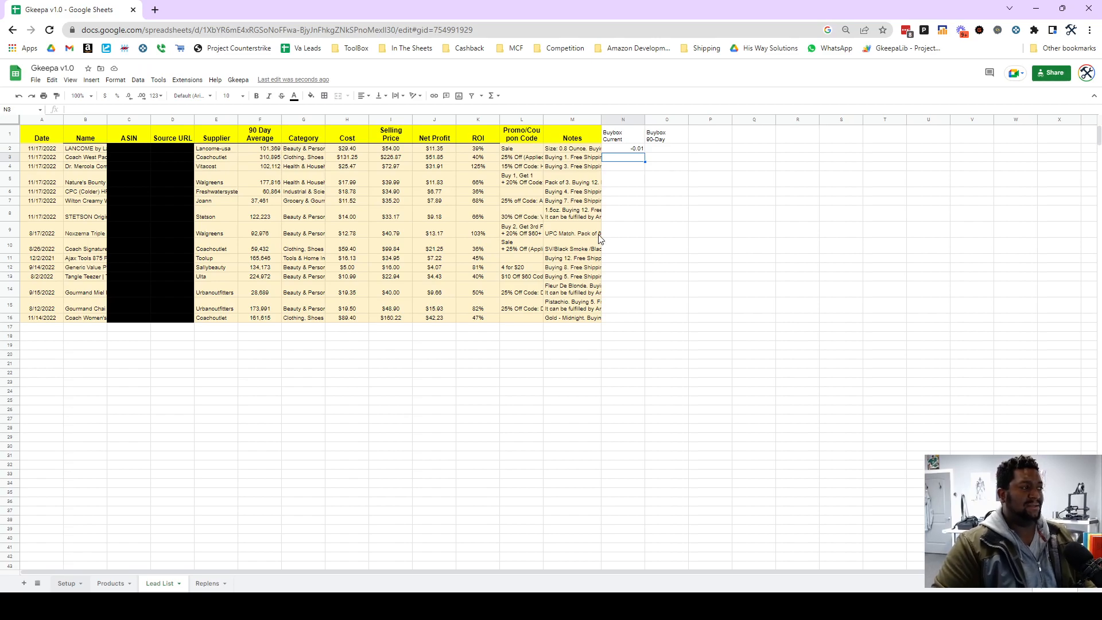
Enter the formula =gkeepa(C2,"O") in cell O2 of Lead List to pull the Buybox 90-Day price
click(391, 150)
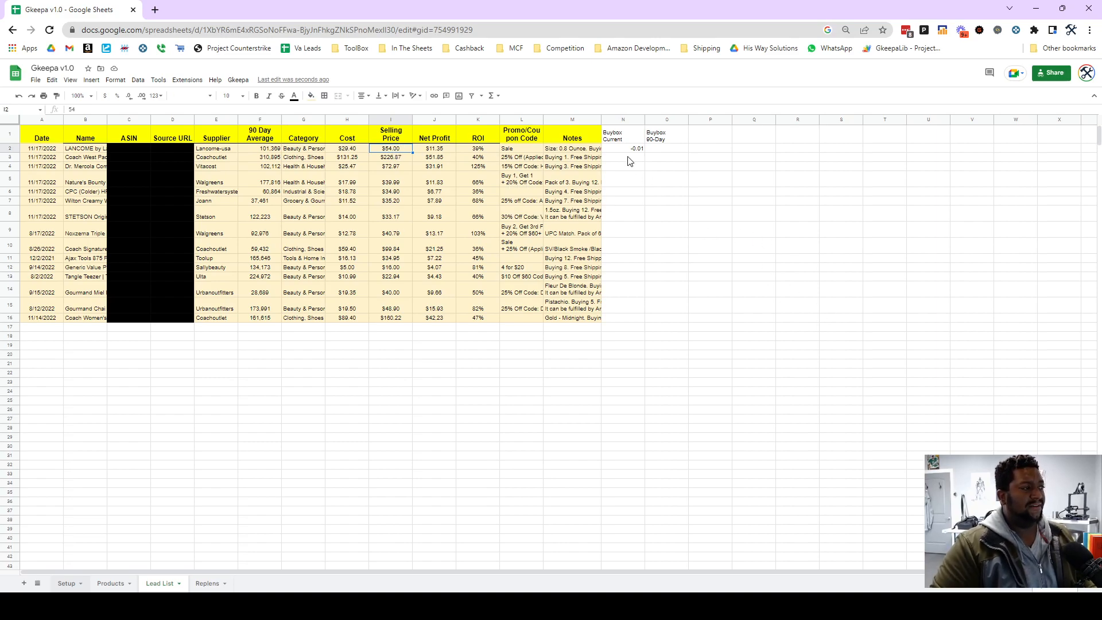
click(673, 150)
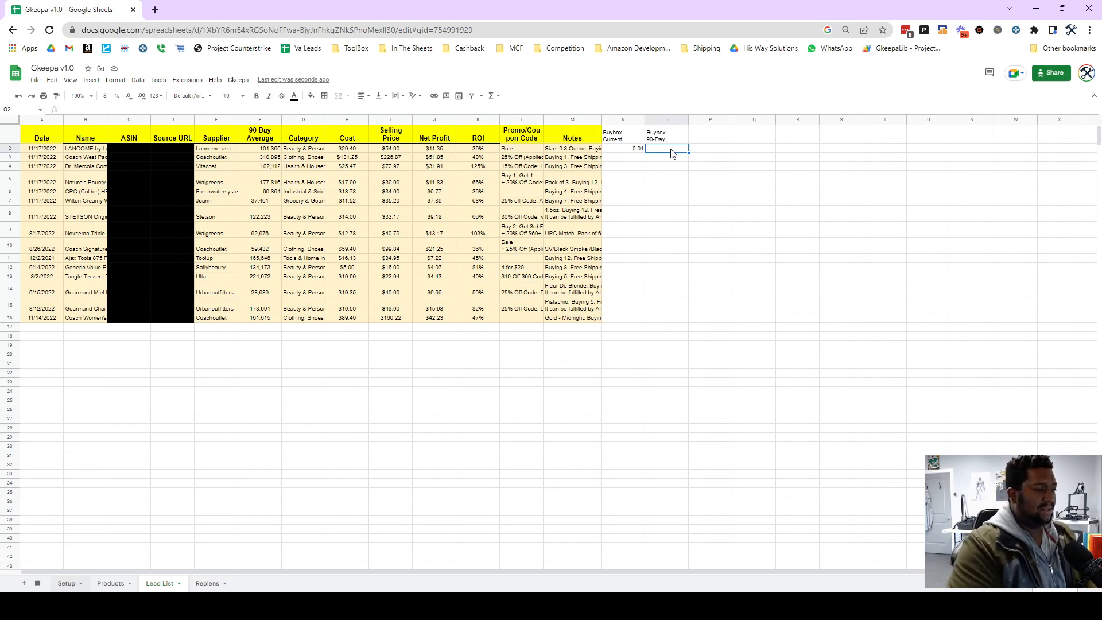
text(=gkeepa)
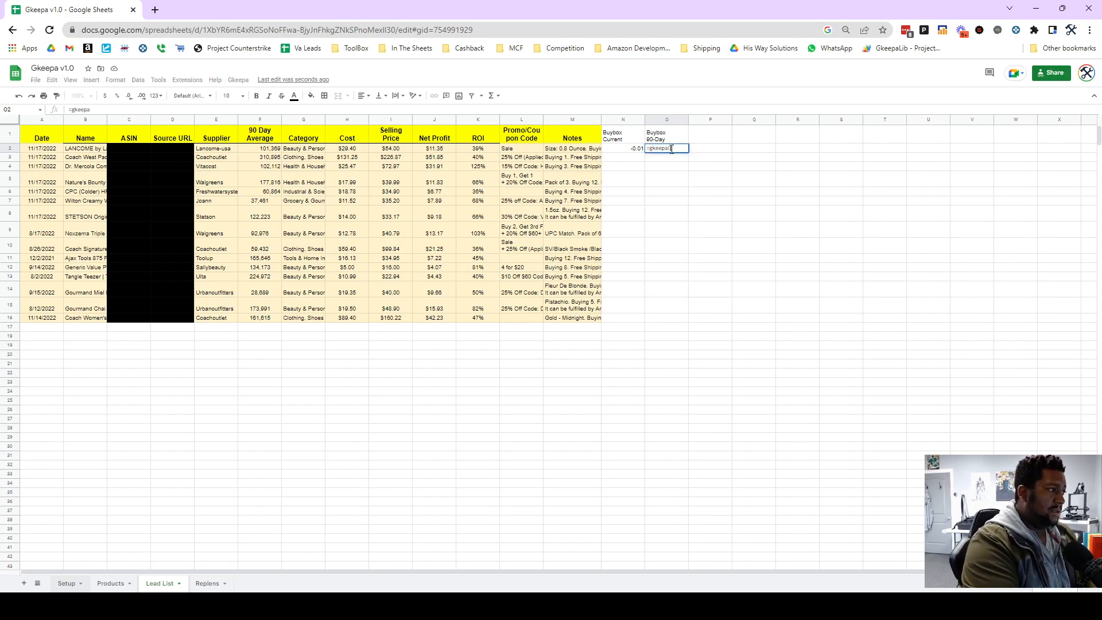
text(()
key(Left)
key(Left)
key(Left)
key(Left)
key(Left)
key(Left)
key(Left)
key(Left)
key(Left)
key(Left)
key(Left)
key(Left)
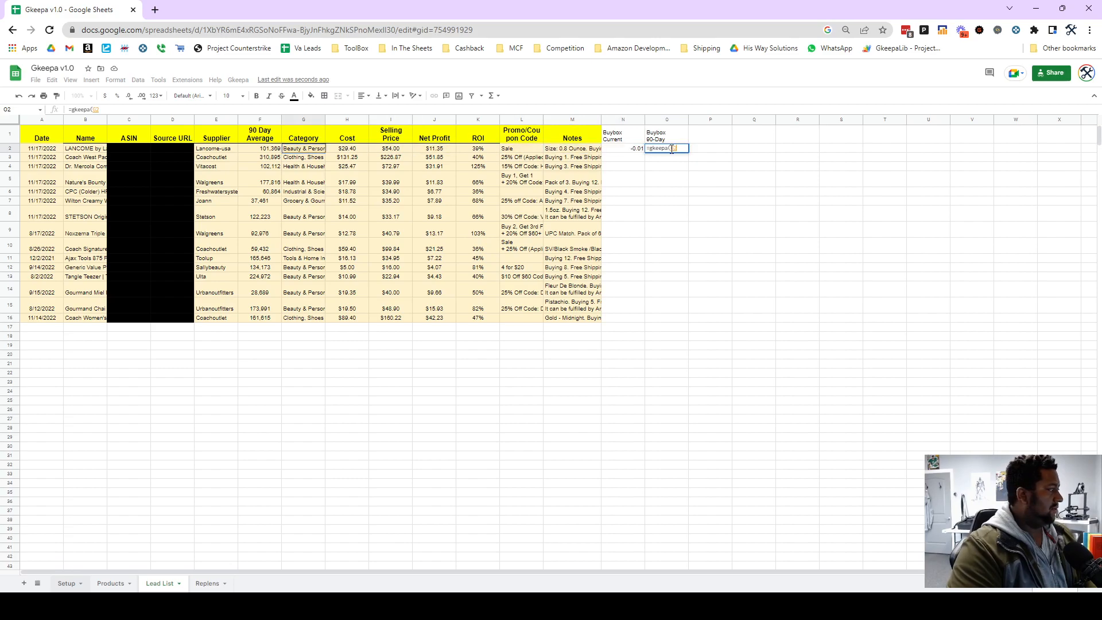
text(,")
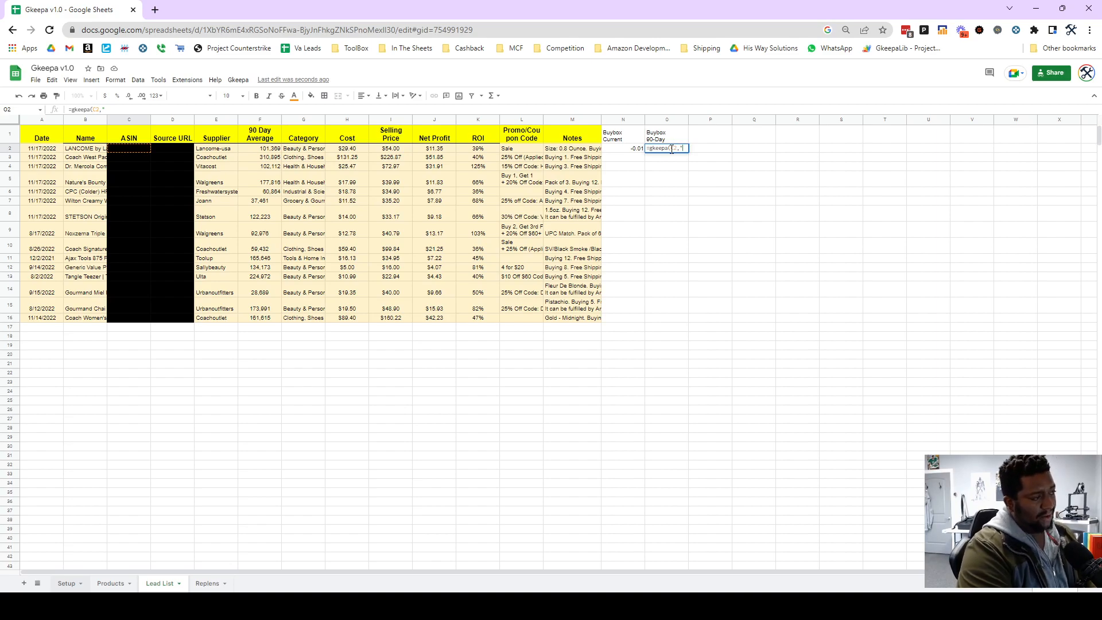
text(01)
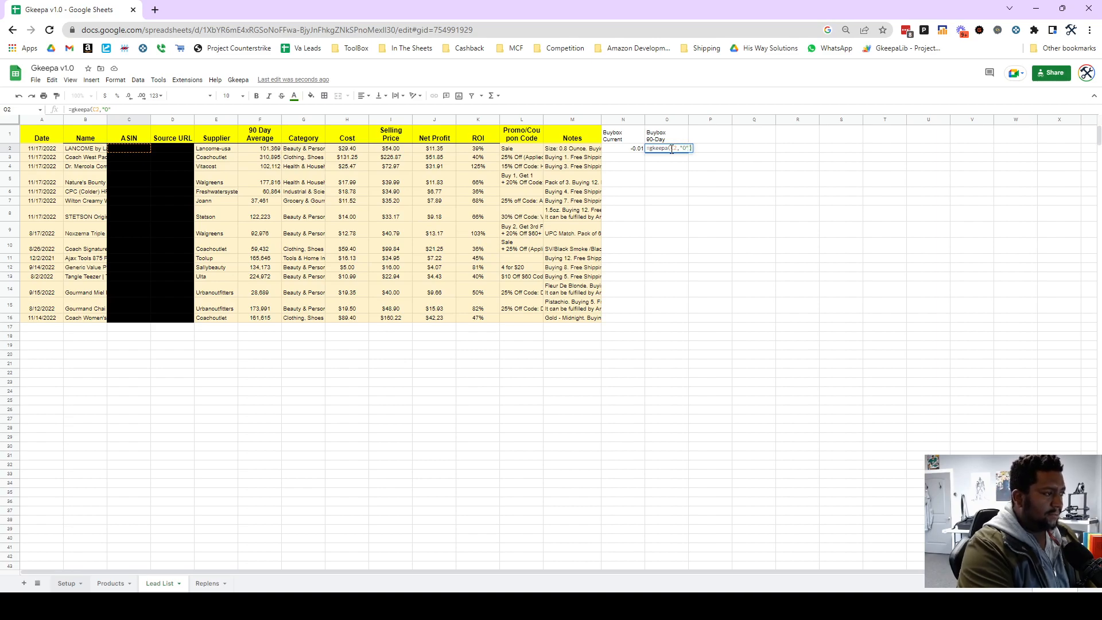
text())
key(Return)
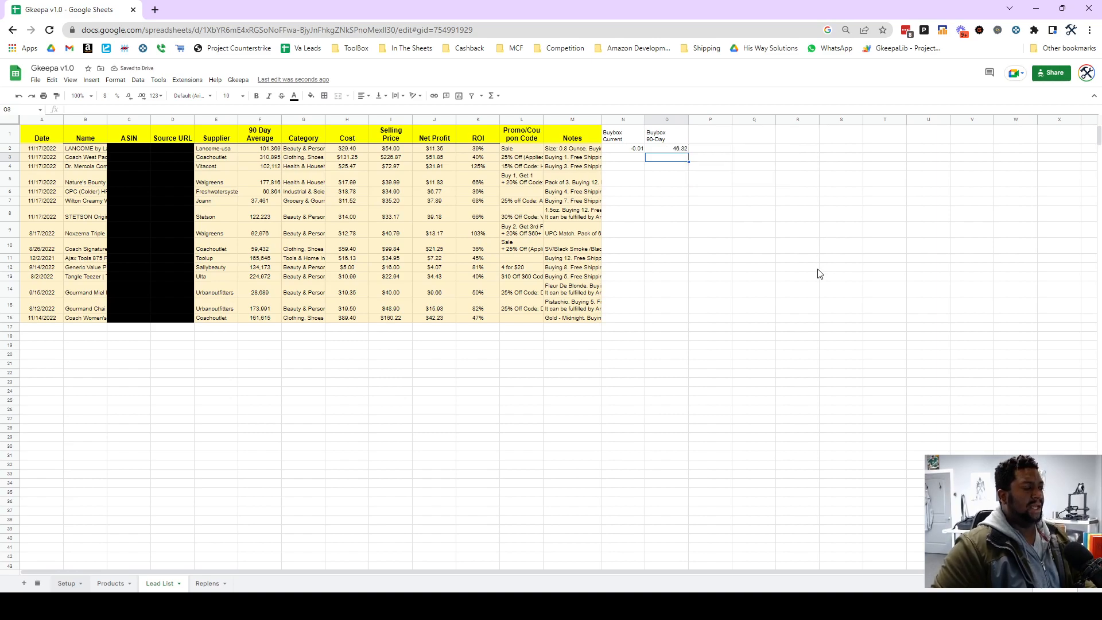
Fill the Buybox 90-Day formula from O2 and the Buybox Current formula from N2 down to row 16
click(682, 149)
drag(689, 153, 692, 316)
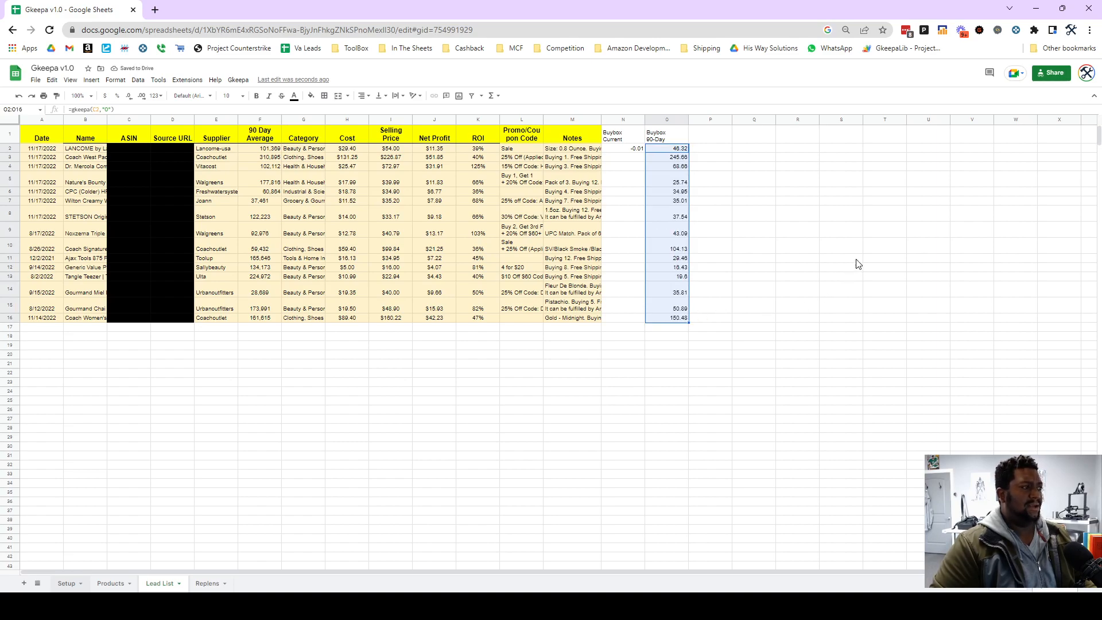
click(636, 149)
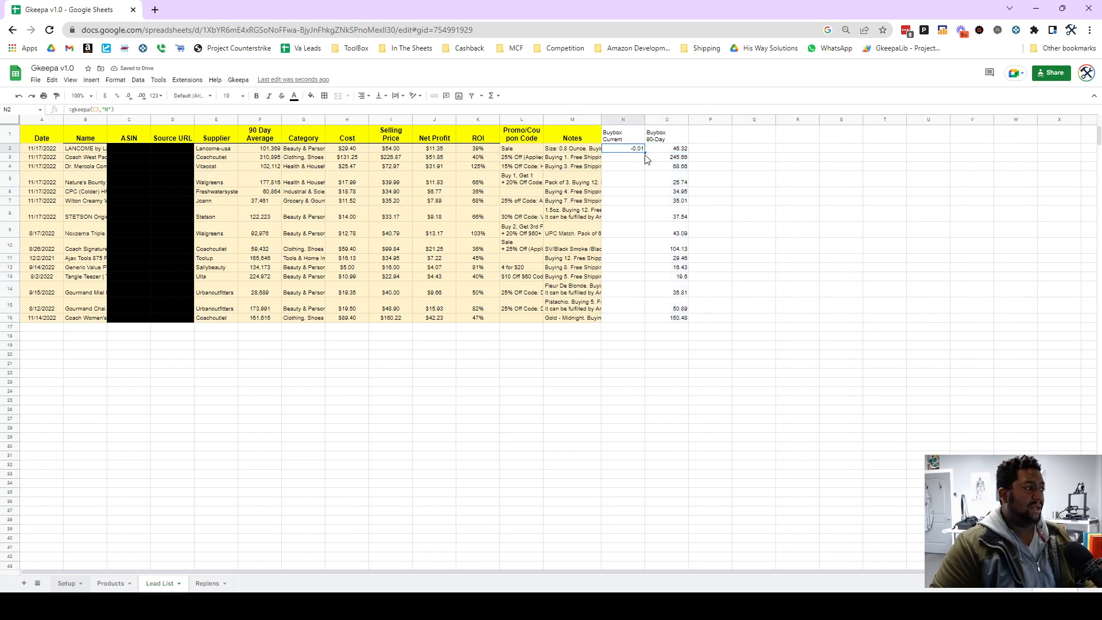
drag(644, 152, 644, 320)
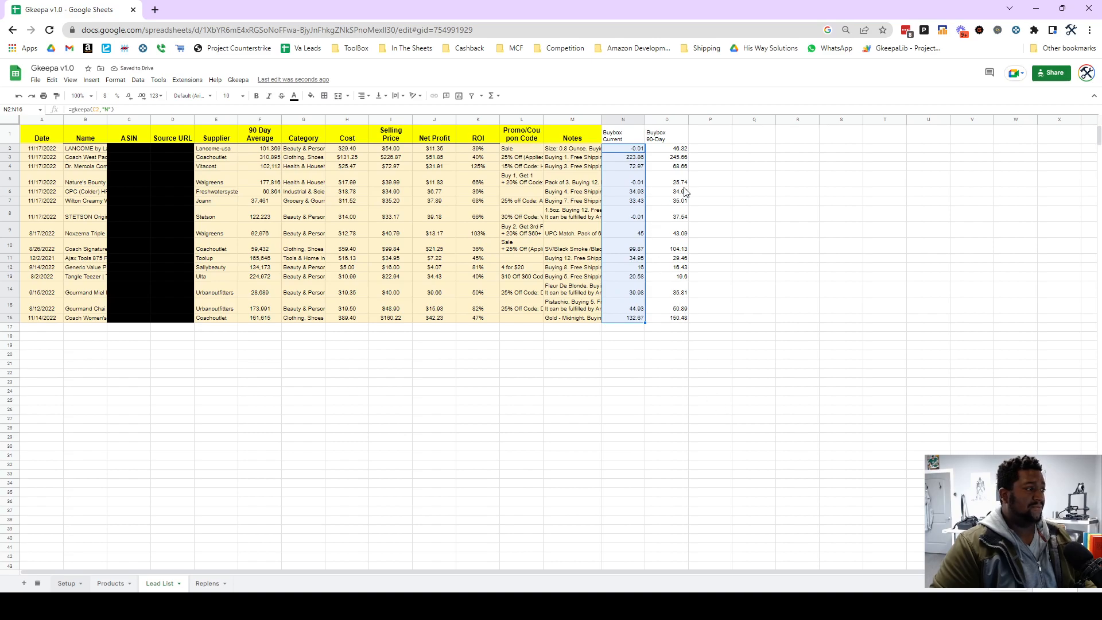
Copy the Net Profit and ROI headers from J1:K1 into P1:Q1 of Lead List
click(703, 139)
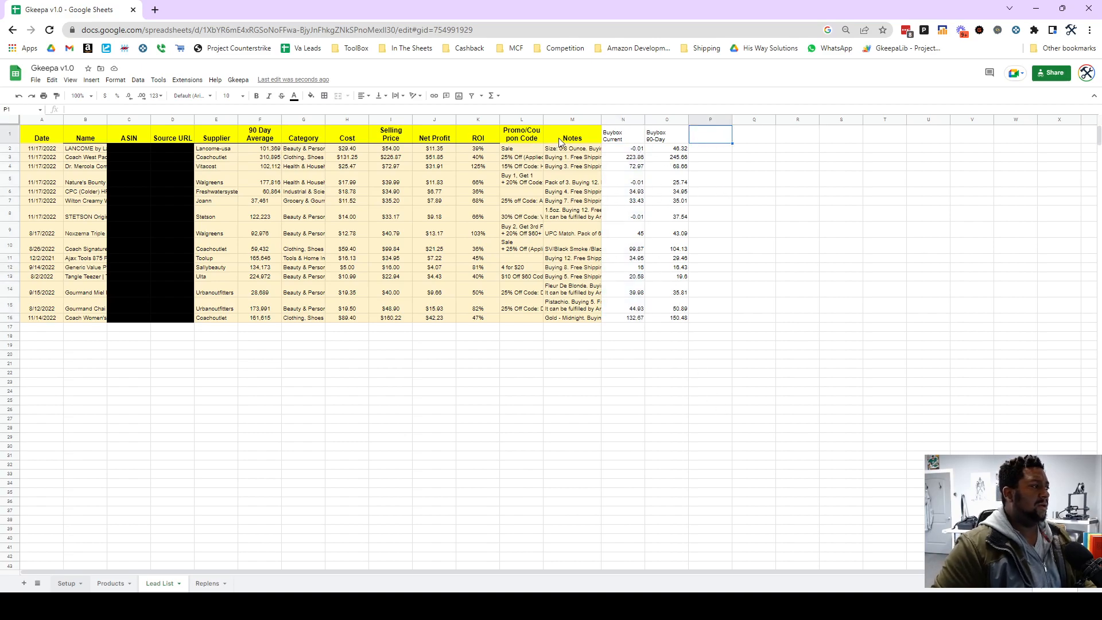
drag(439, 139, 480, 138)
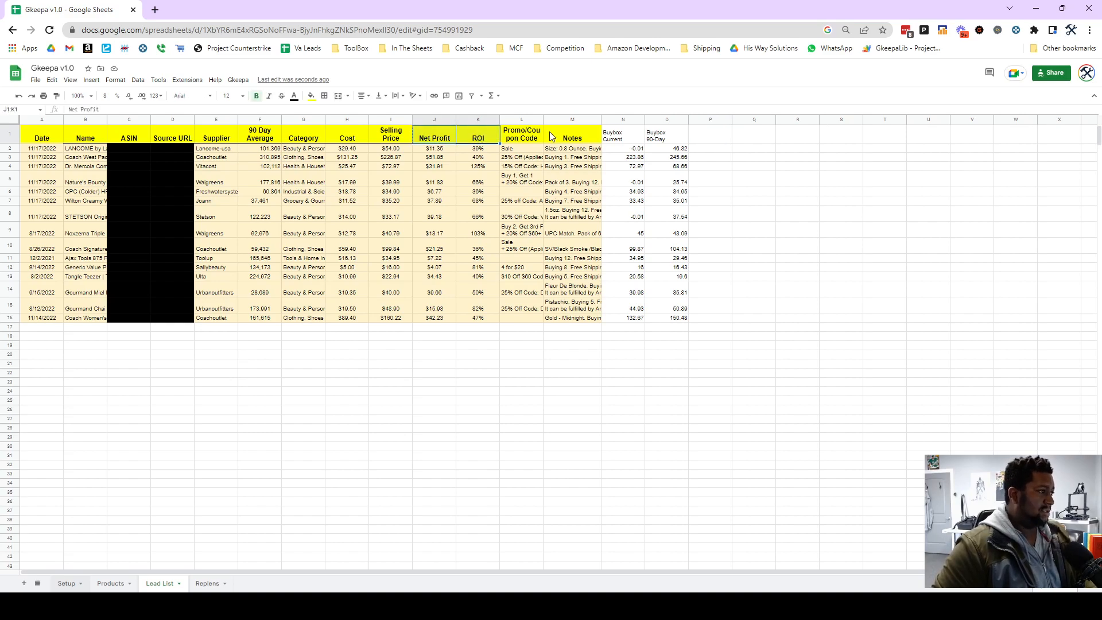
key(ctrl+c)
click(712, 138)
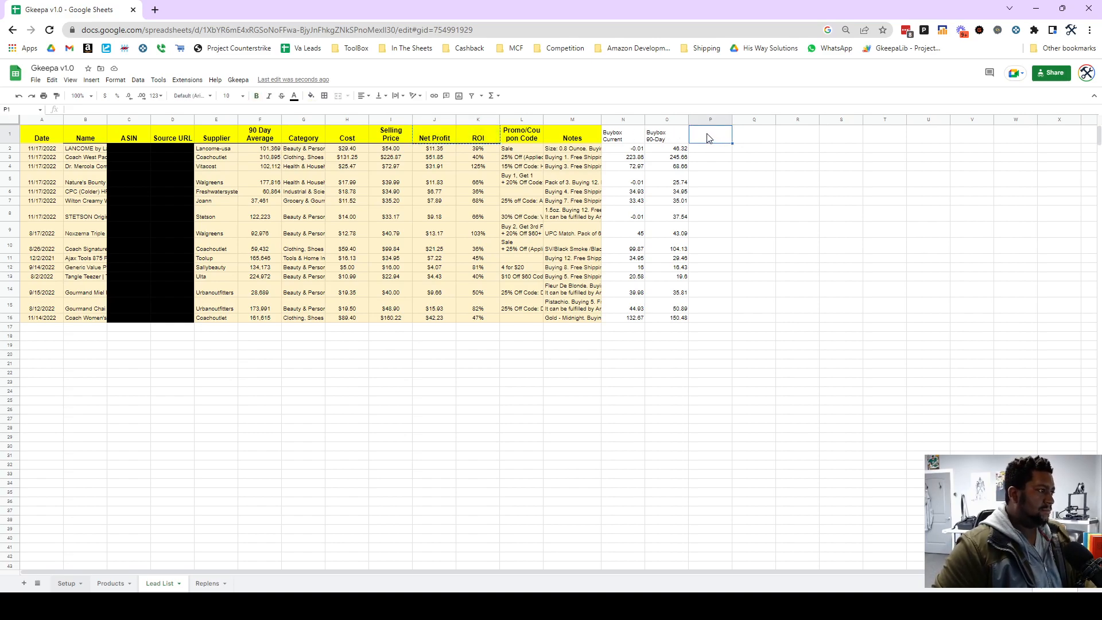
key(ctrl+v)
Begin the Net Profit formula in P2 as =O2-H2-, subtracting the cost from the Buybox 90-Day price
click(709, 151)
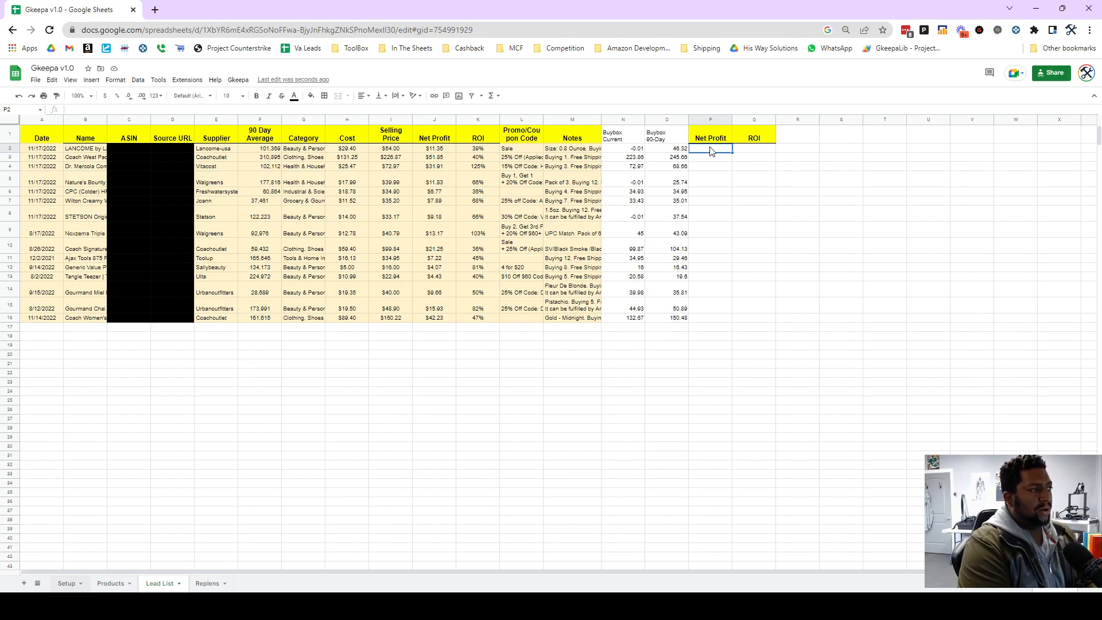
text(=)
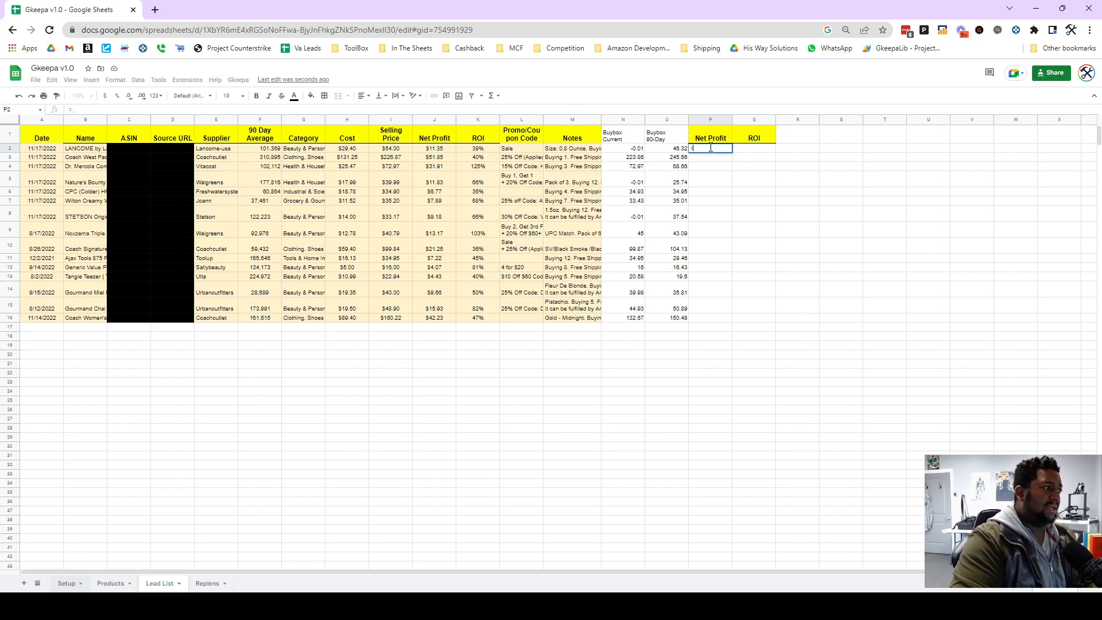
key(Left)
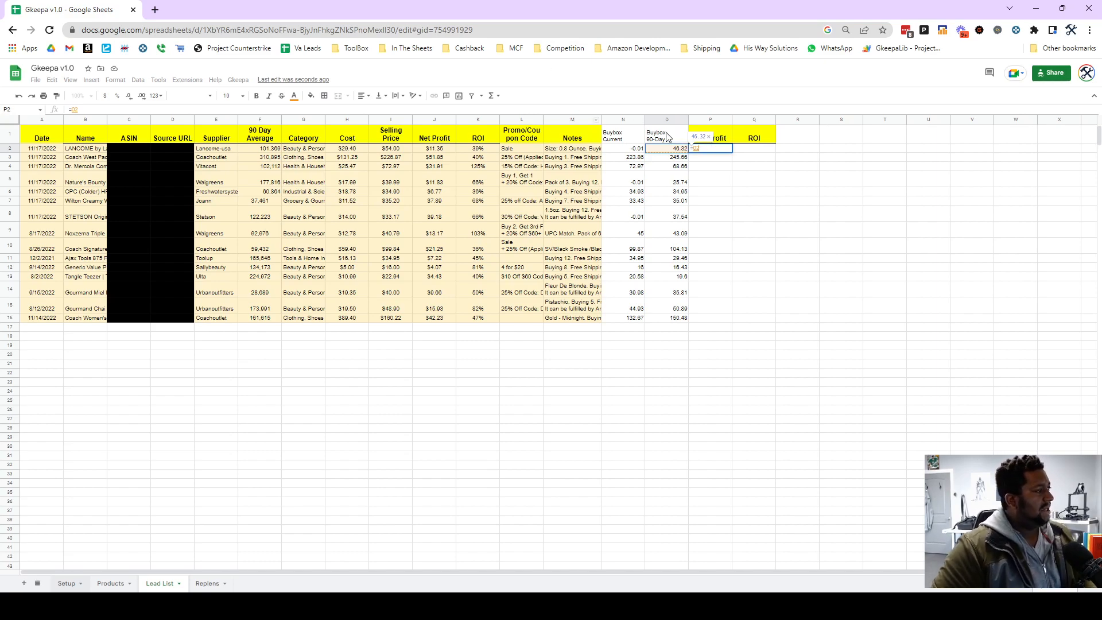
text(-)
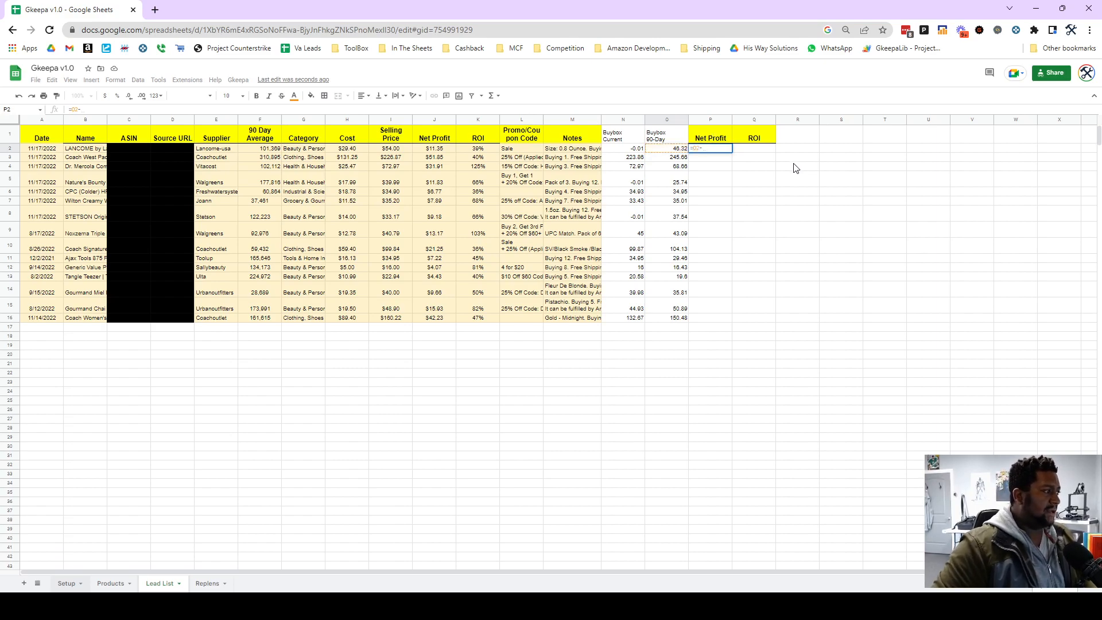
click(347, 149)
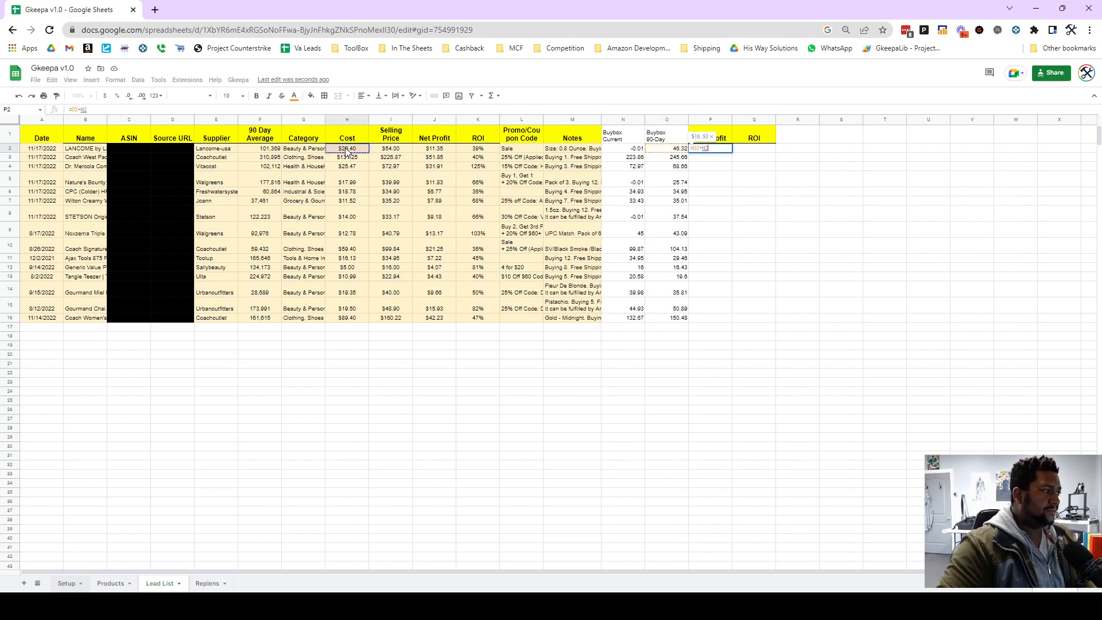
text(-)
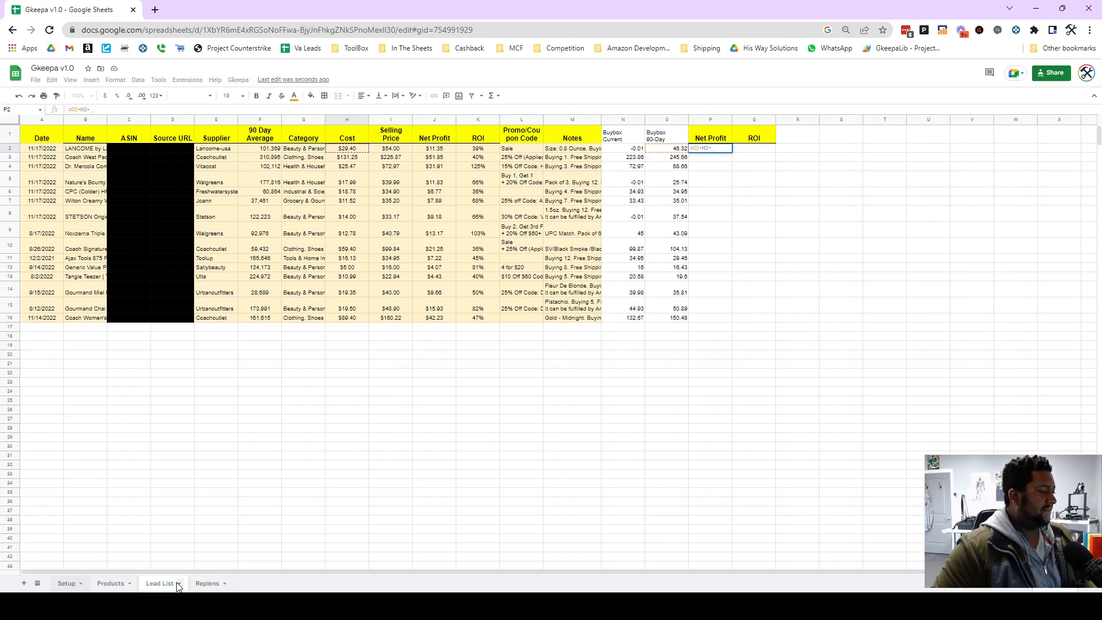
Extend the Net Profit formula in Lead List P2 with the Pick/Pack Fee reference Products!T5 and a further minus sign
click(111, 584)
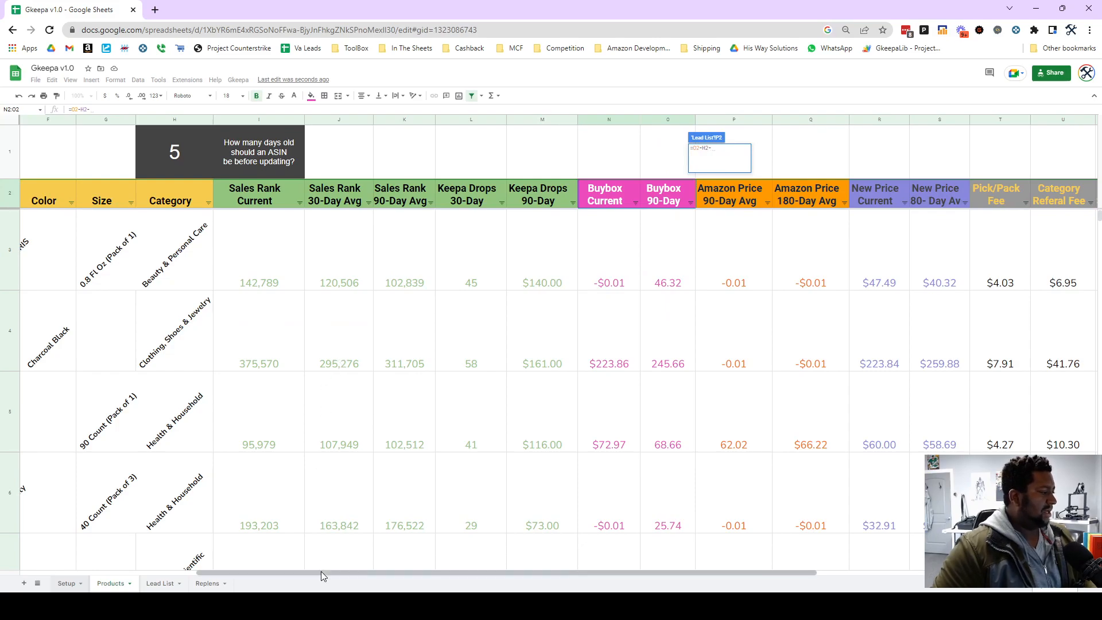
drag(317, 573, 534, 568)
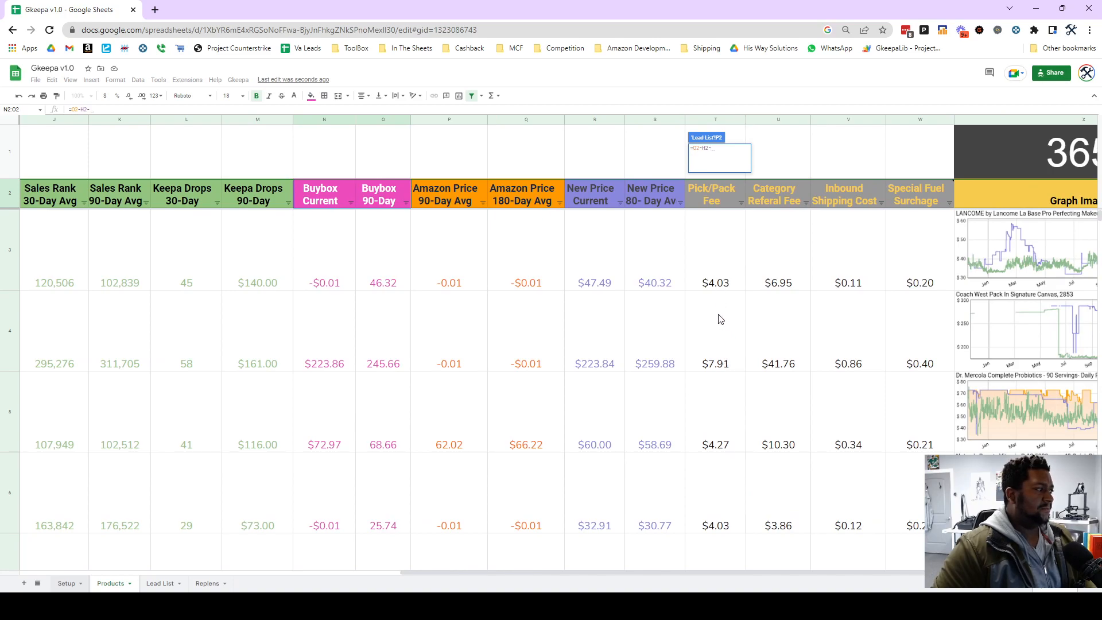
drag(679, 570, 526, 573)
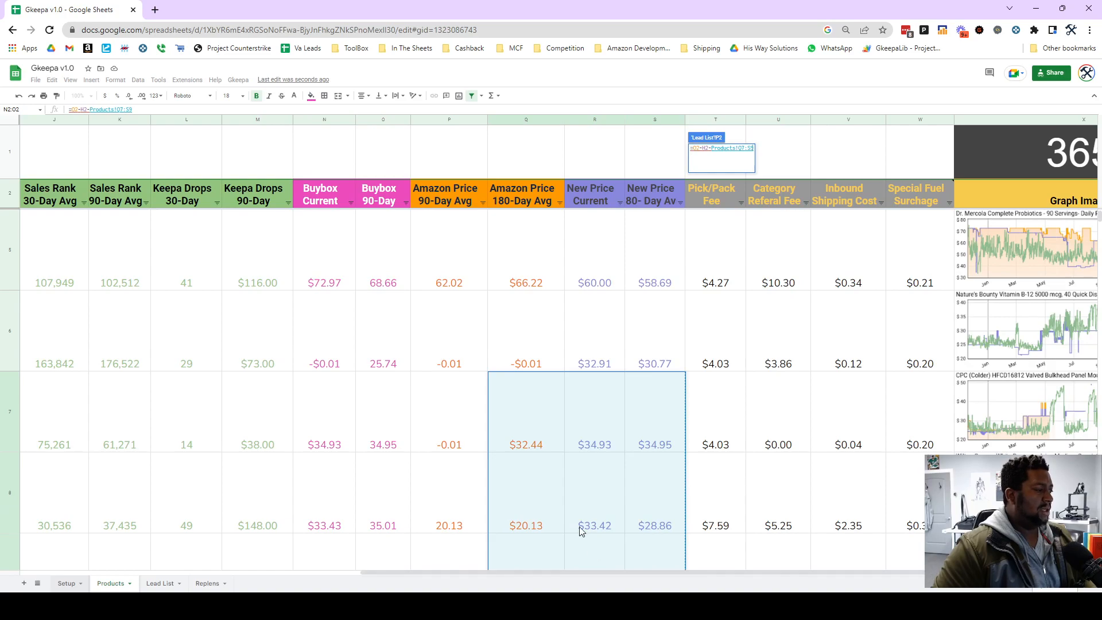
click(574, 243)
drag(574, 571, 287, 569)
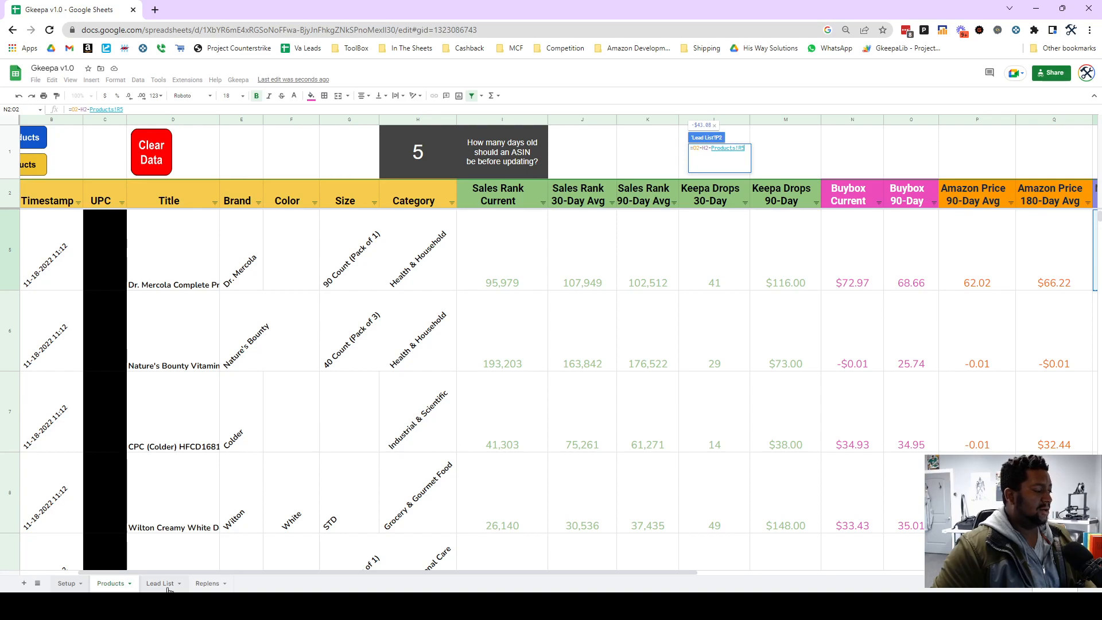
drag(329, 573, 604, 579)
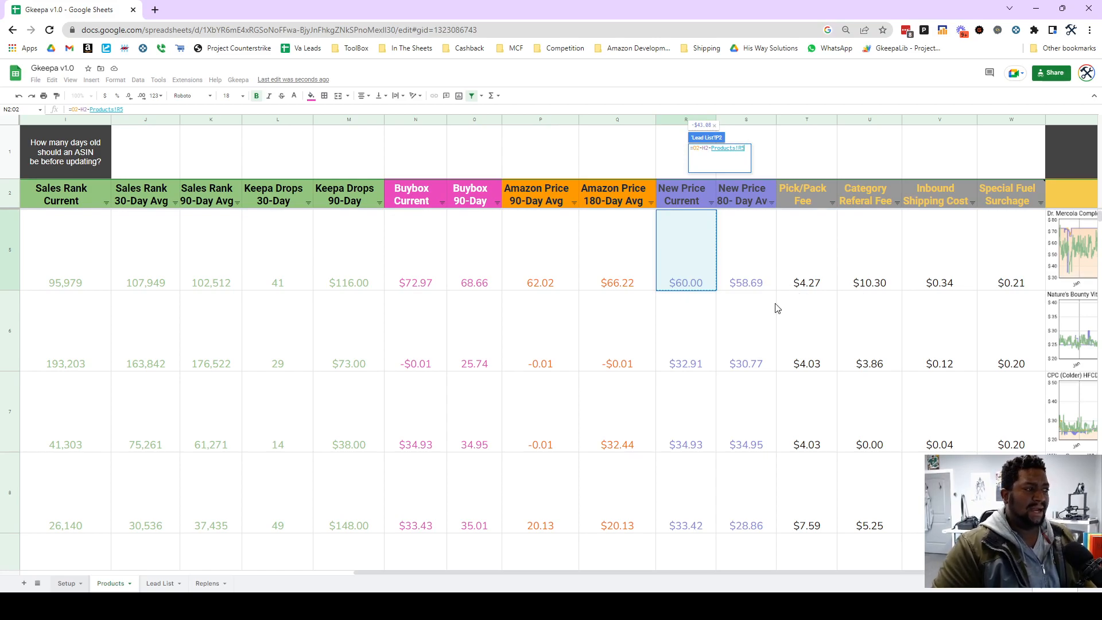
click(834, 264)
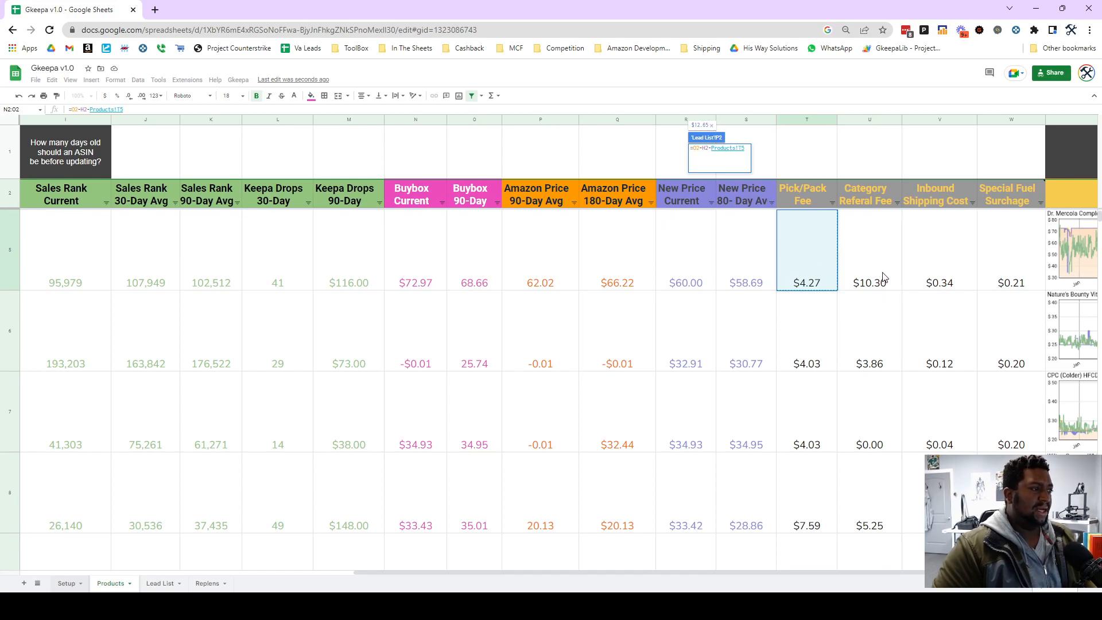
text(-)
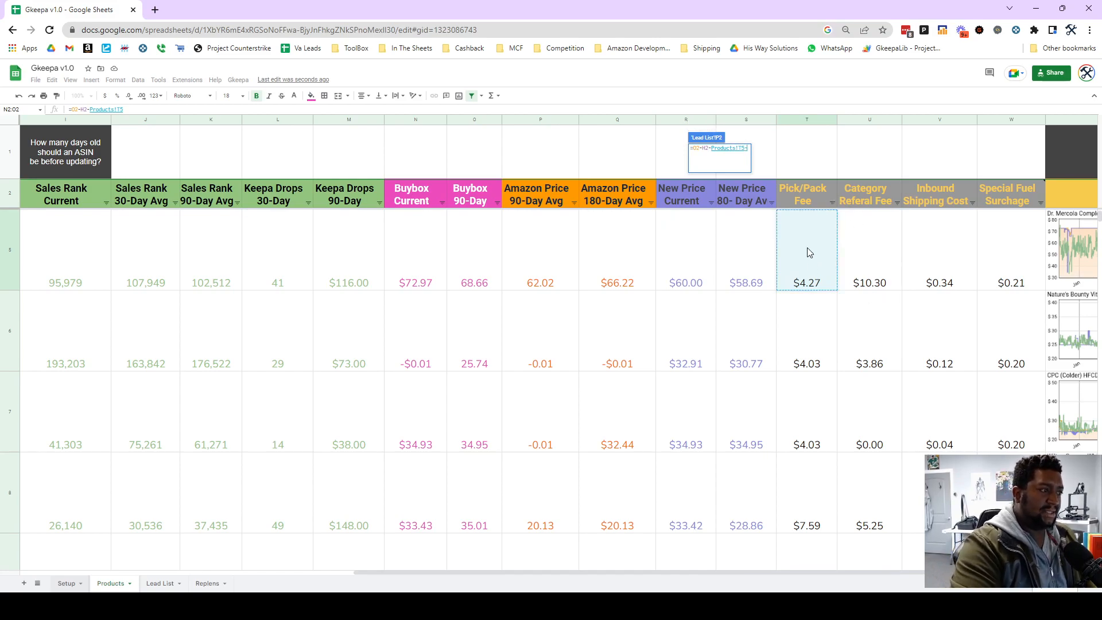
Complete the P2 formula by subtracting Products!U5, Products!V5 and Products!W5, and fill it down to row 16 of Lead List
click(880, 264)
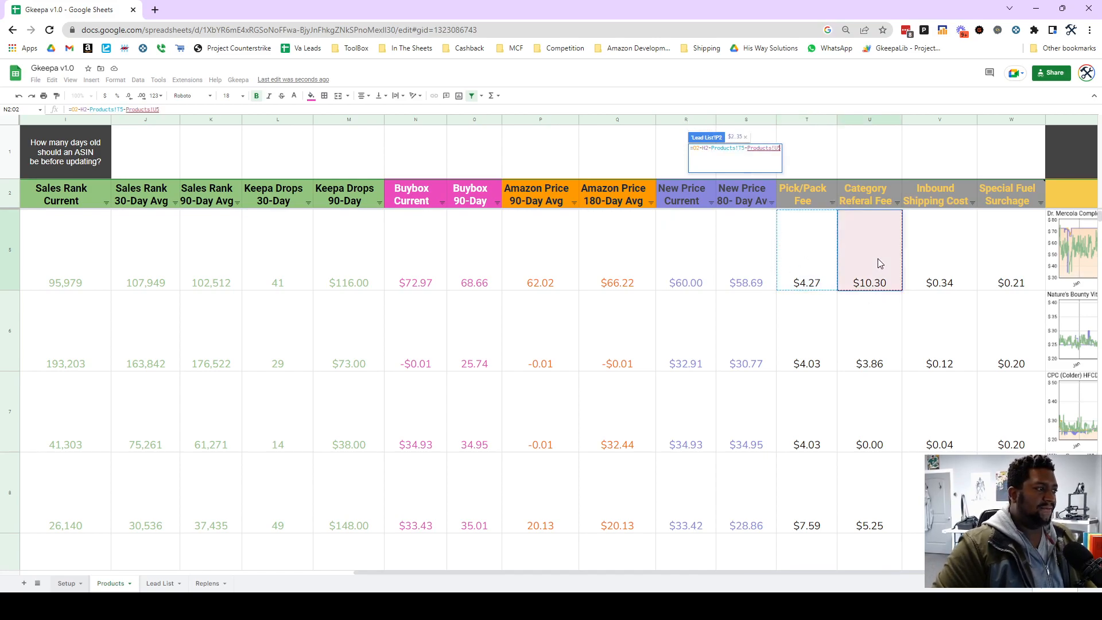
text(-)
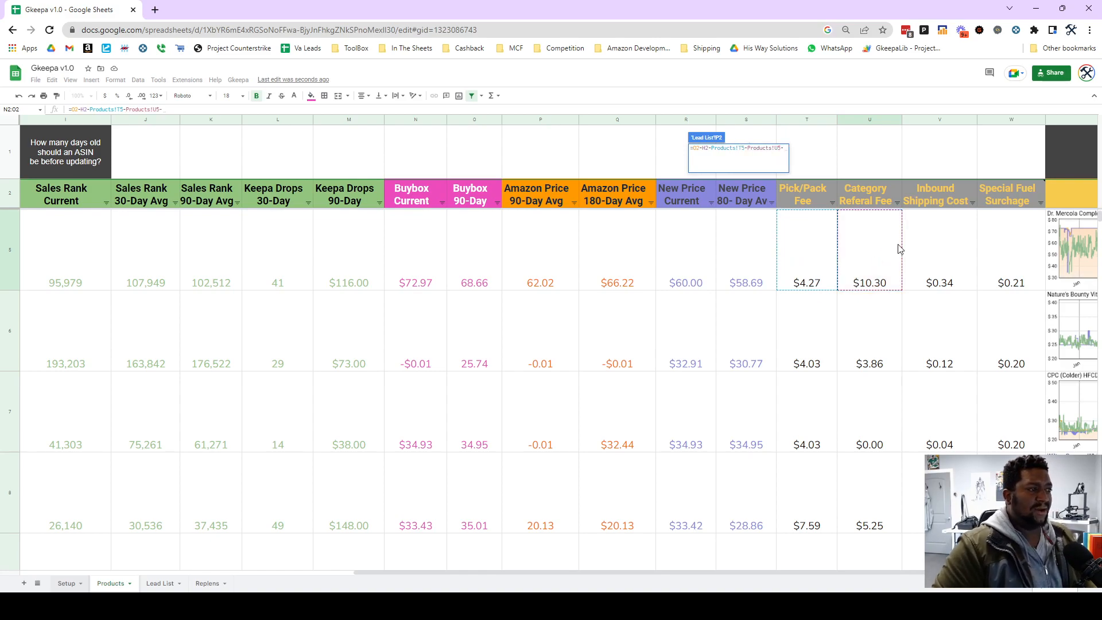
click(945, 250)
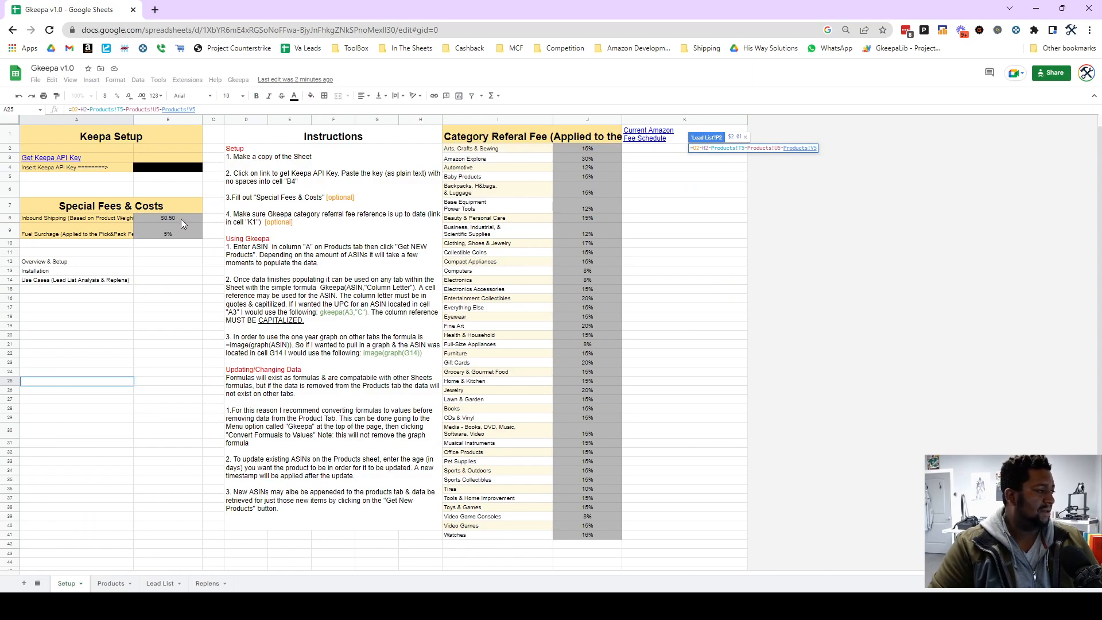
click(111, 584)
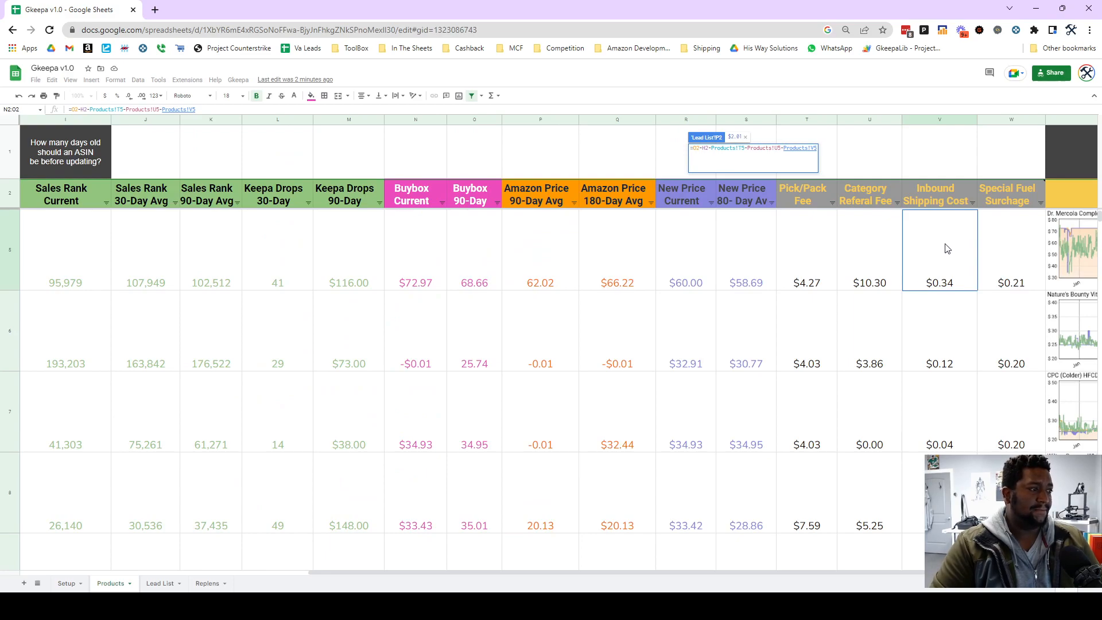
text(-)
click(1009, 269)
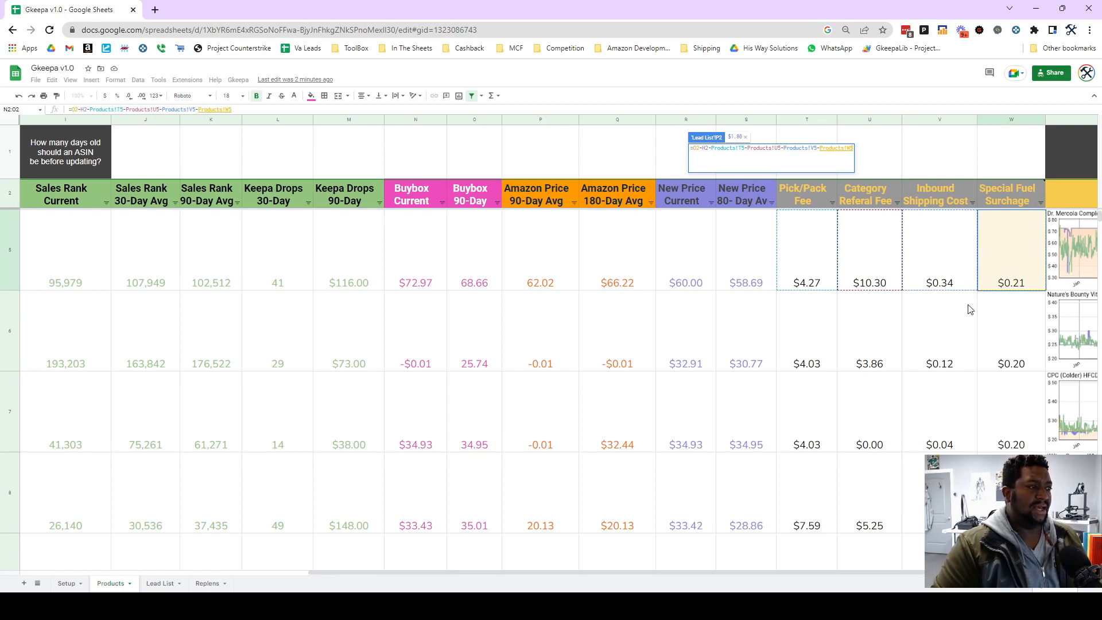
key(Return)
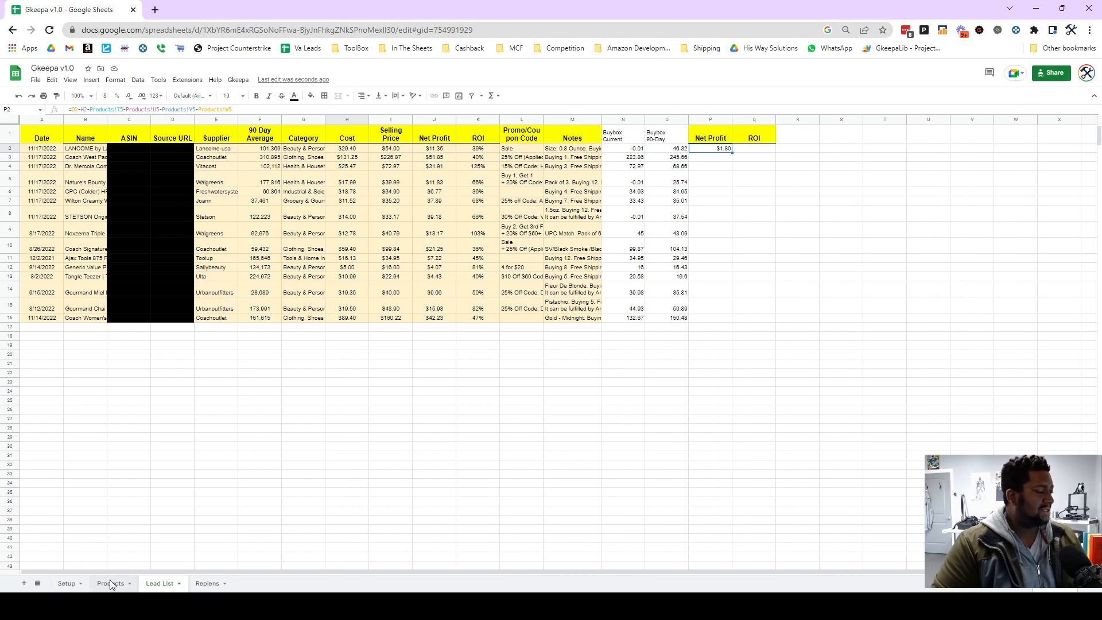
drag(733, 151, 732, 319)
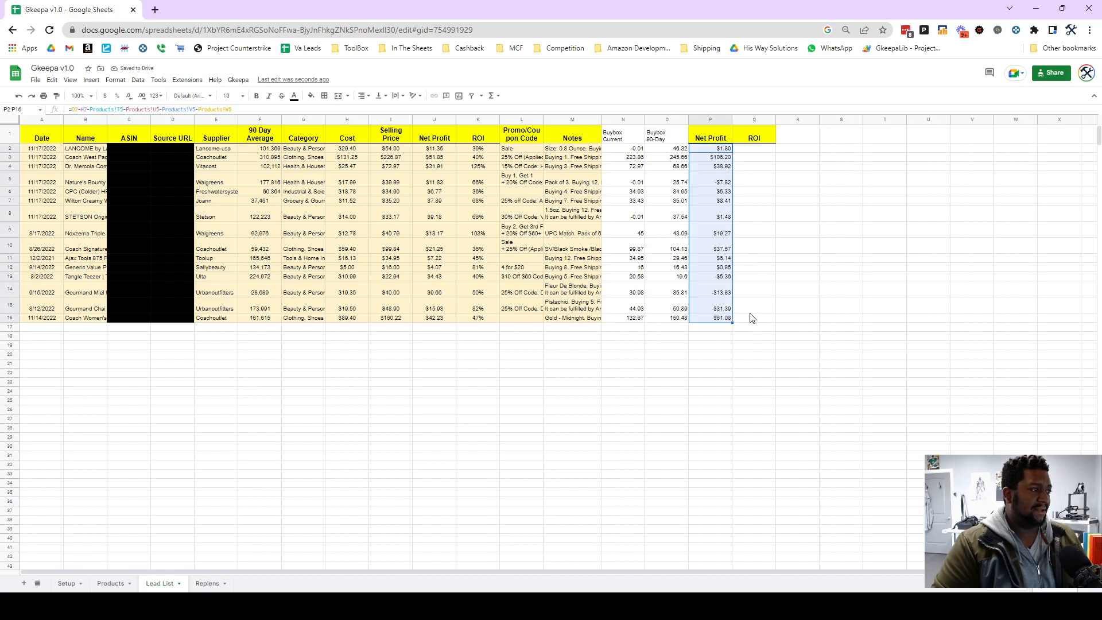
Enter the ROI formula =P2/H2 in cell Q2 and accept the suggested autofill down to row 16
click(754, 151)
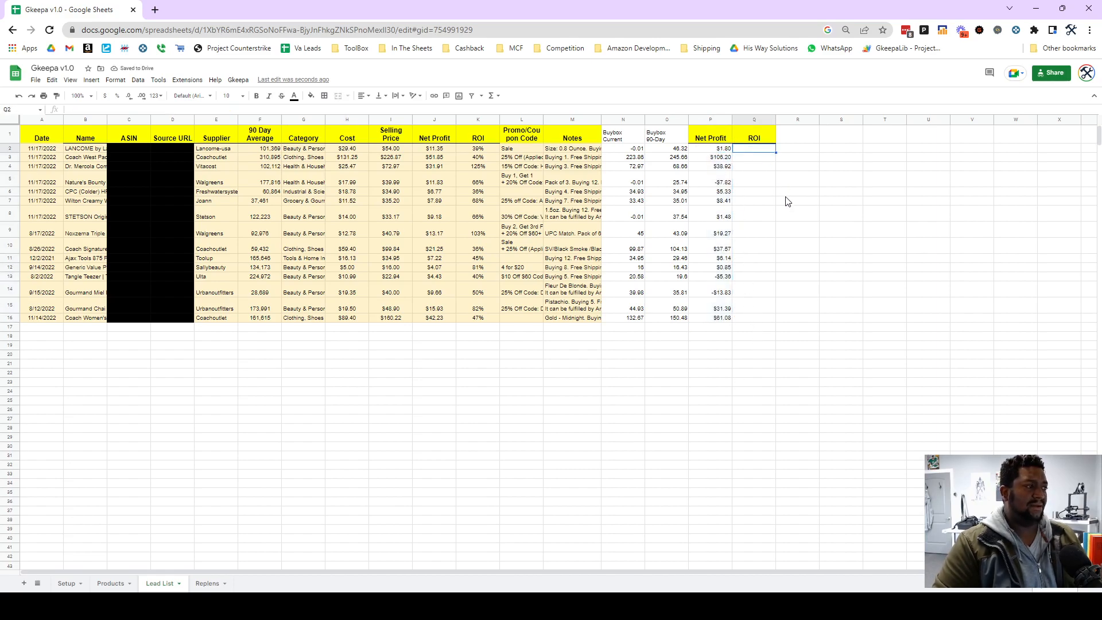
text(=)
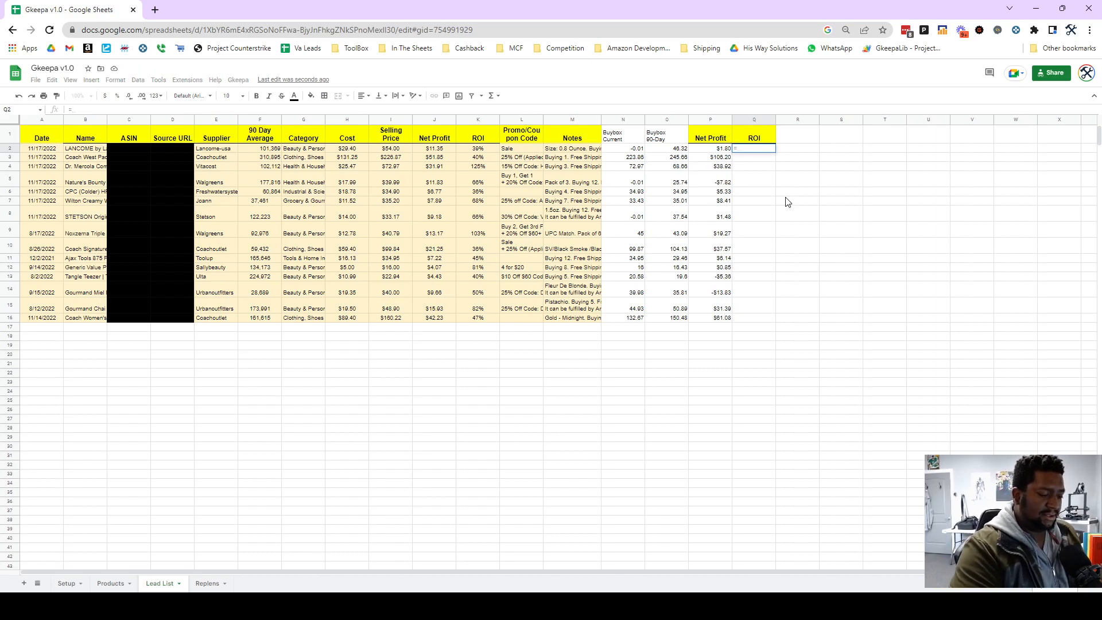
key(Left)
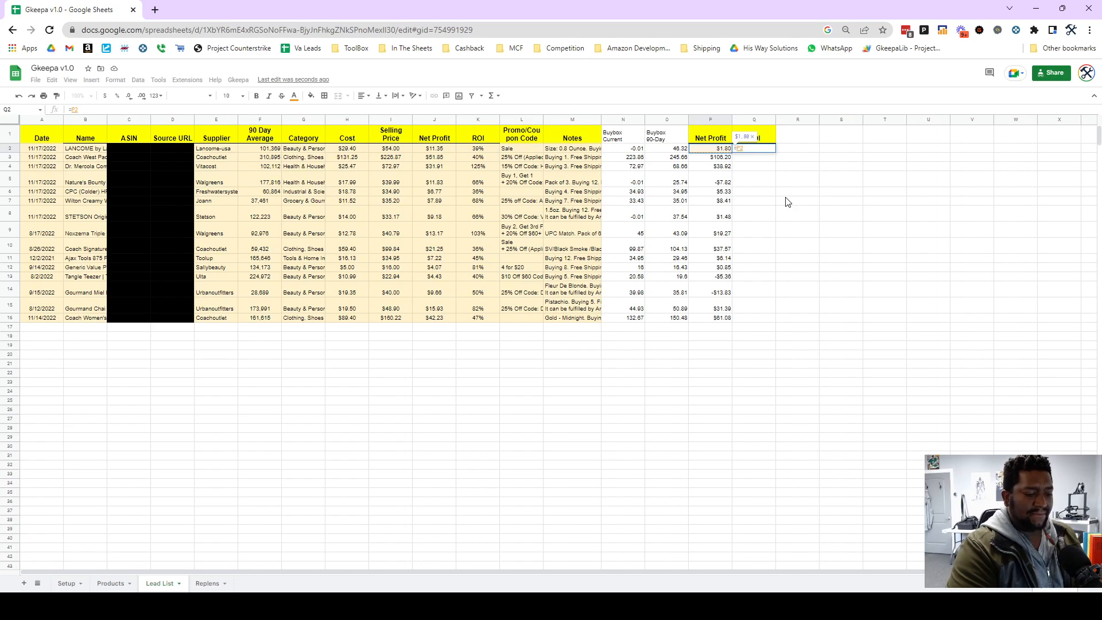
text(/)
key(Left)
key(Left)
key(Left)
key(Left)
key(Left)
key(Left)
key(Left)
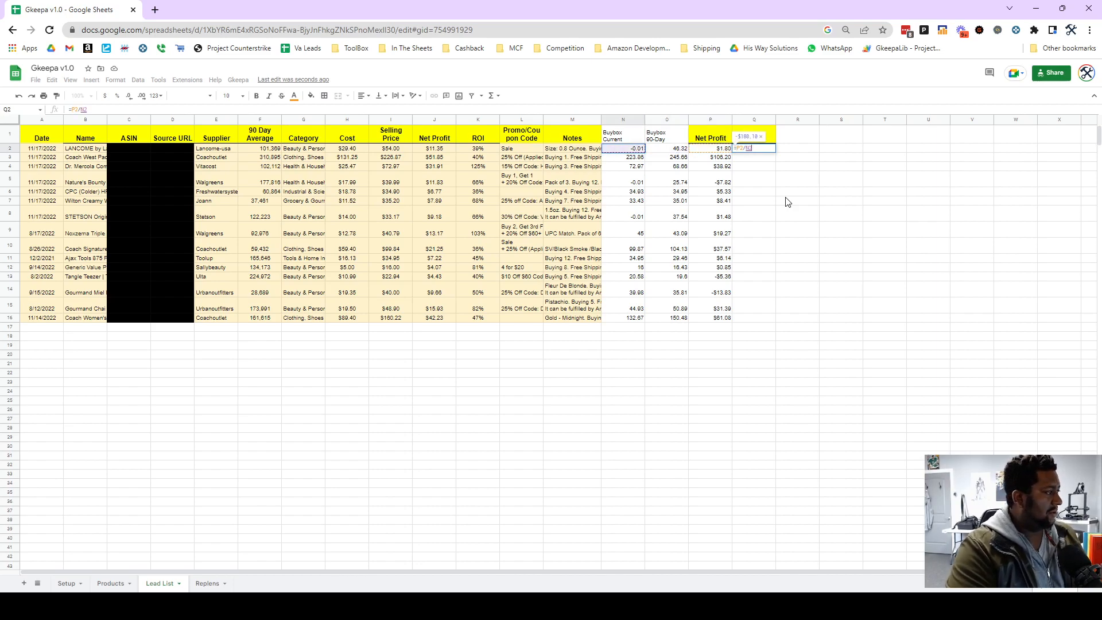
key(Left)
key(Left)
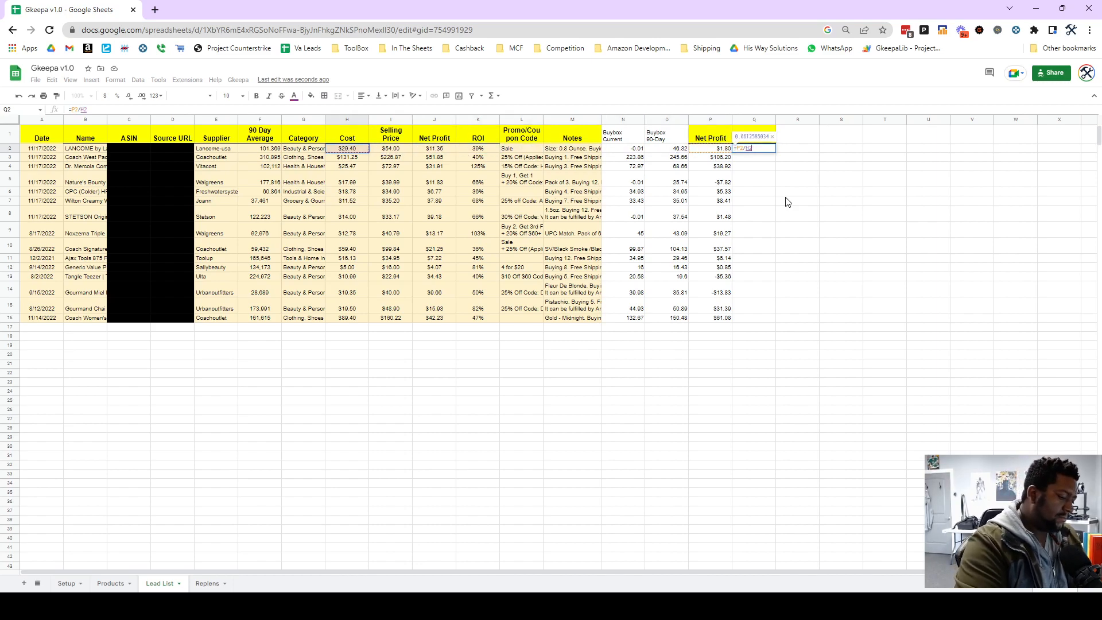
key(Return)
click(786, 213)
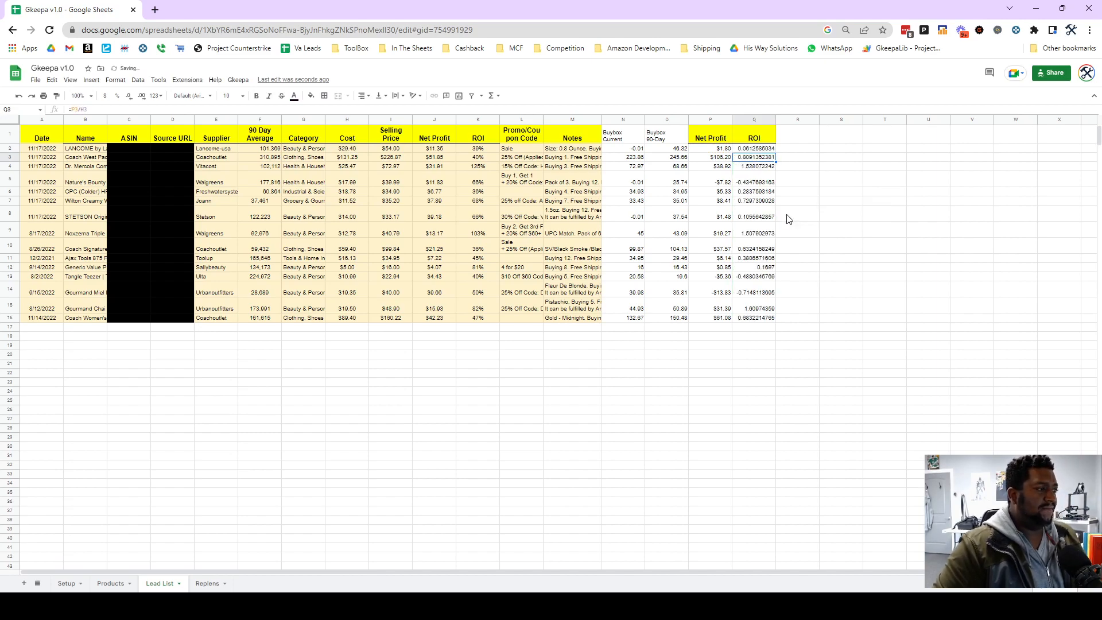
Format the new ROI column Q as percentages
click(755, 120)
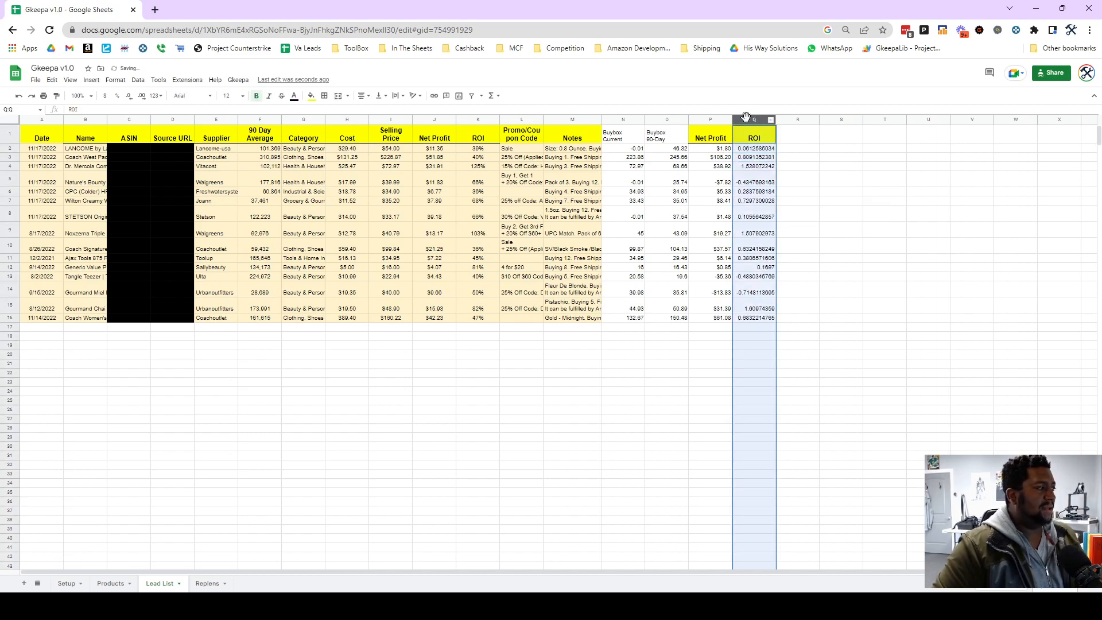
click(118, 96)
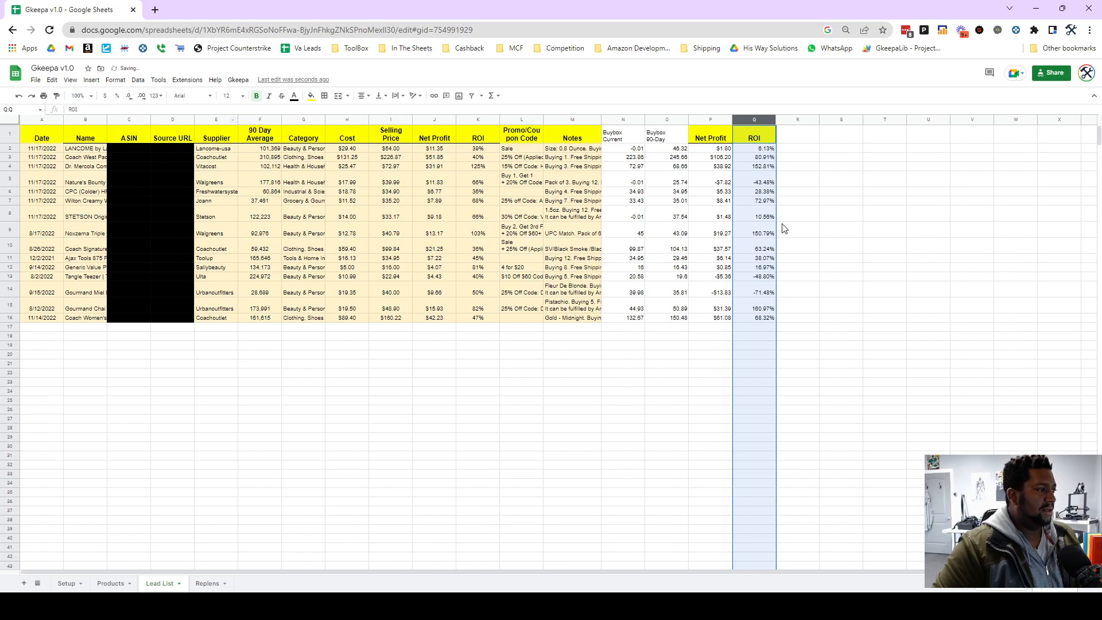
click(816, 232)
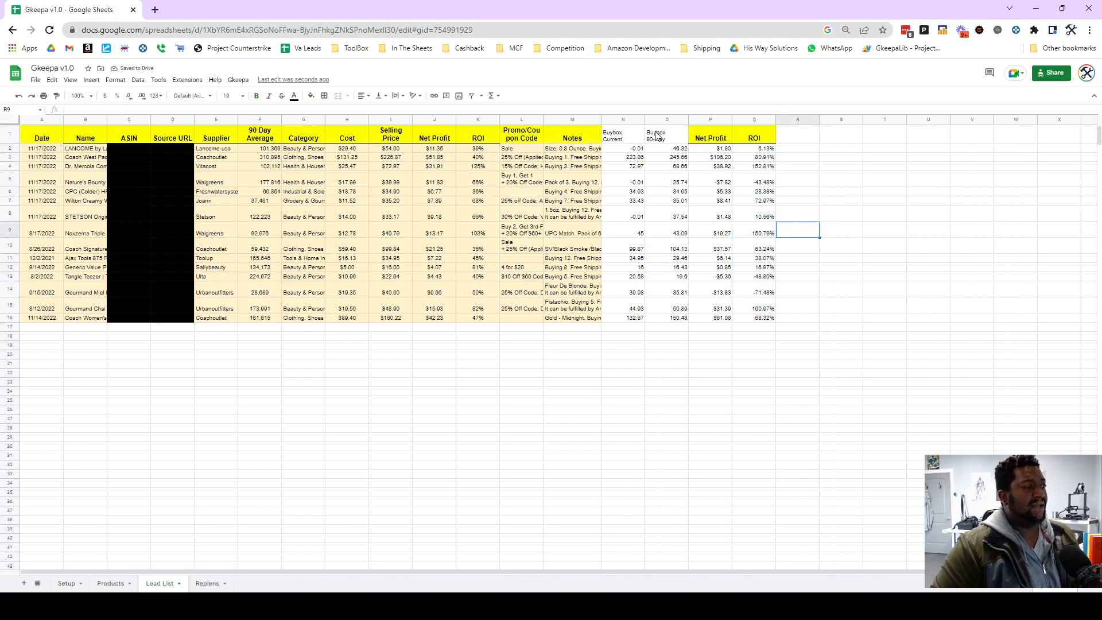
drag(765, 149, 771, 319)
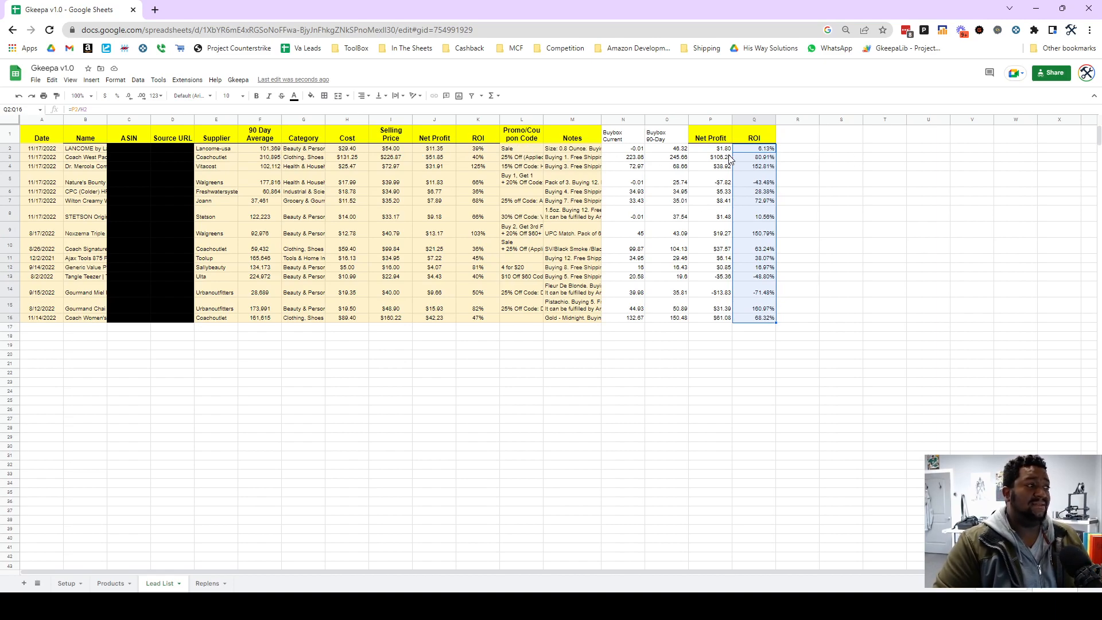
click(662, 138)
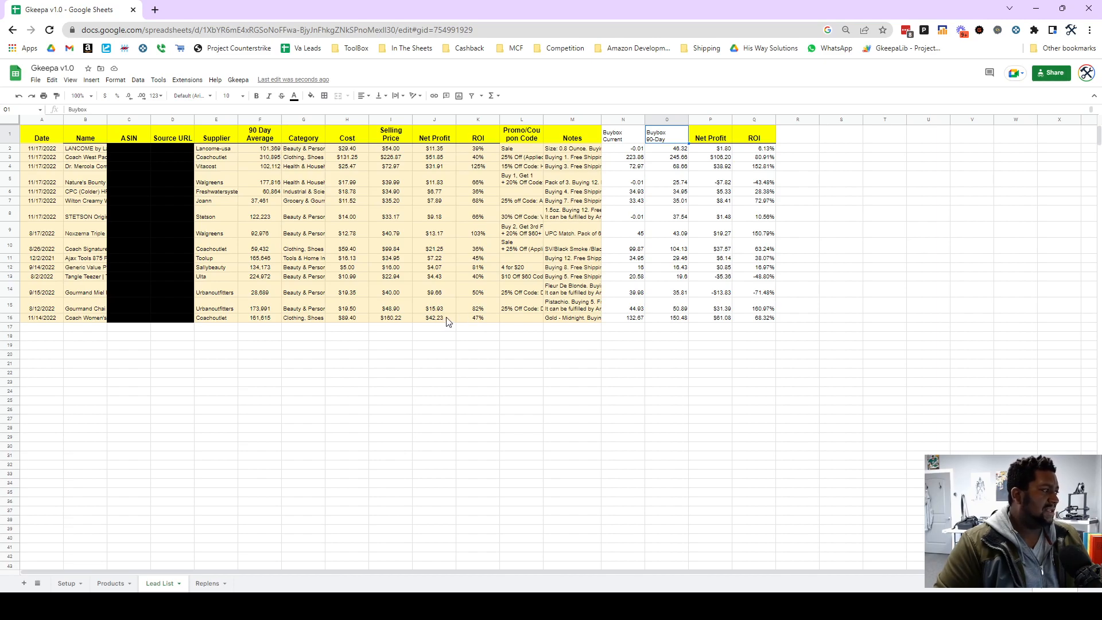
click(433, 158)
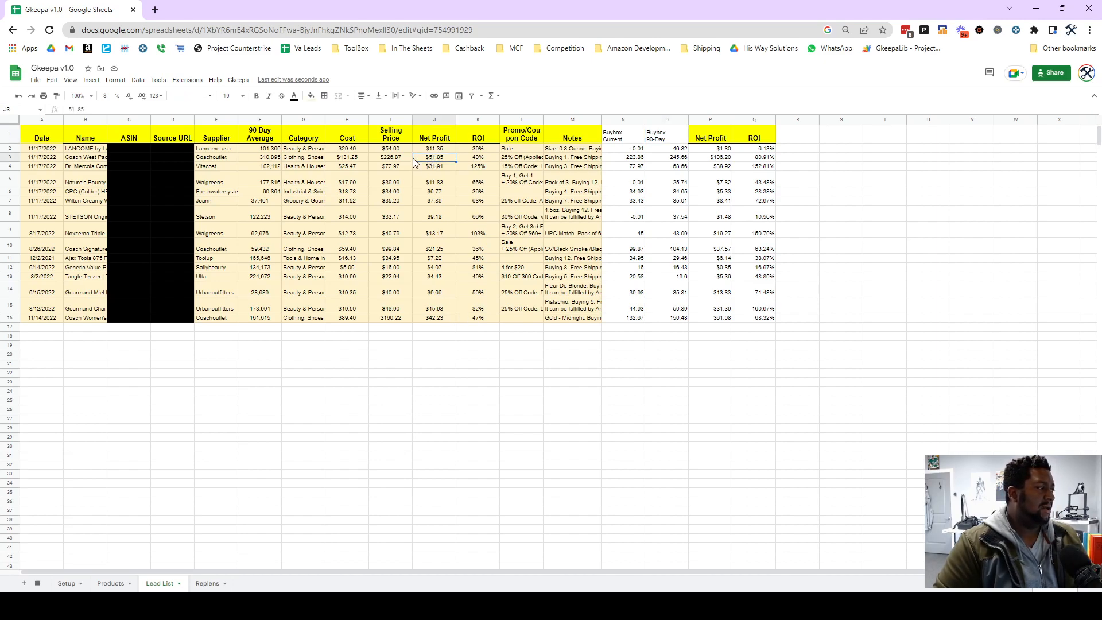
click(7, 159)
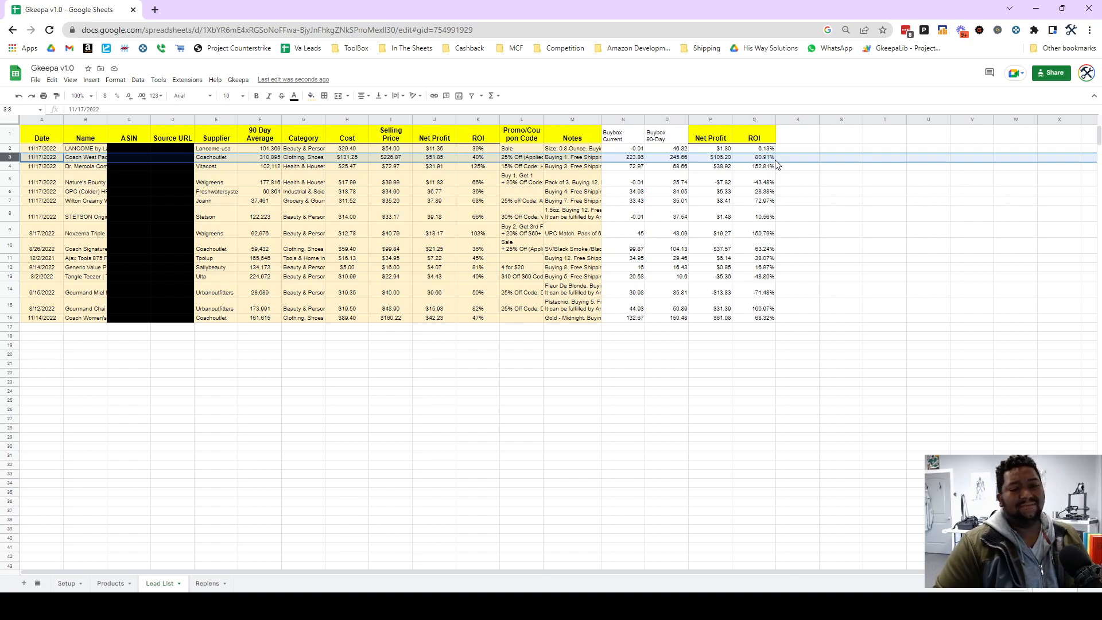
click(725, 365)
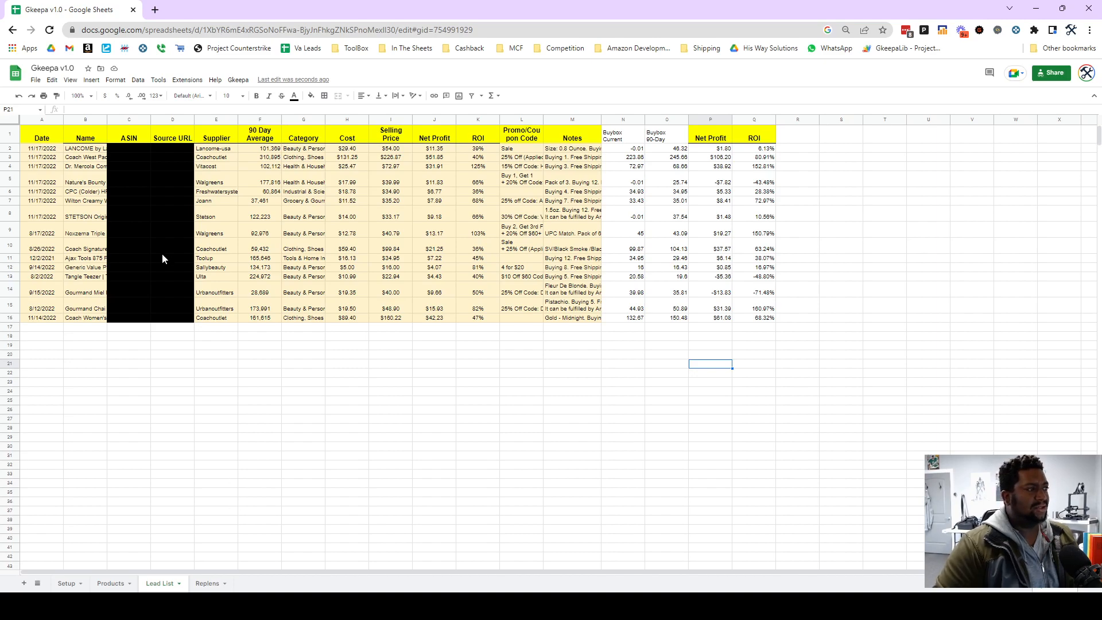
Copy the ASINs in E2:E36 of the Replens sheet
click(204, 584)
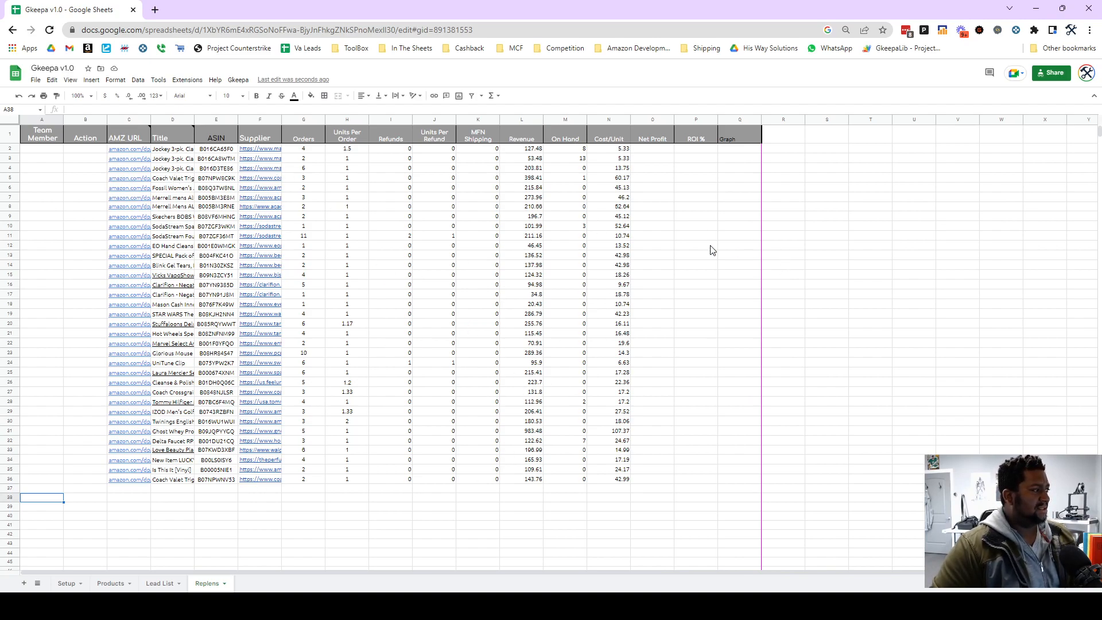
drag(217, 152, 224, 485)
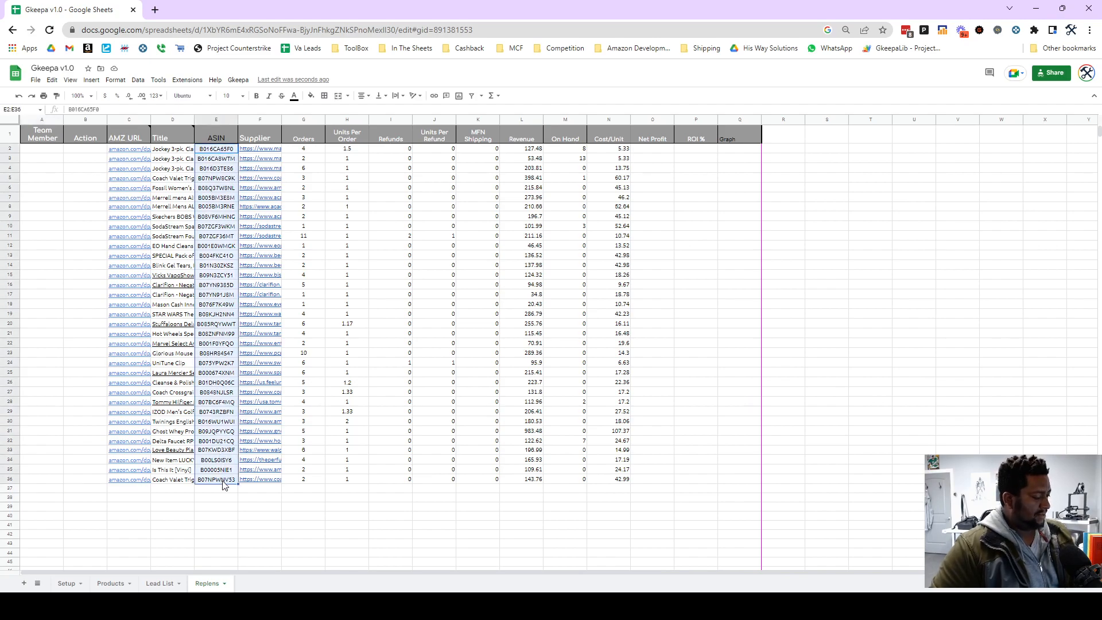
key(ctrl+c)
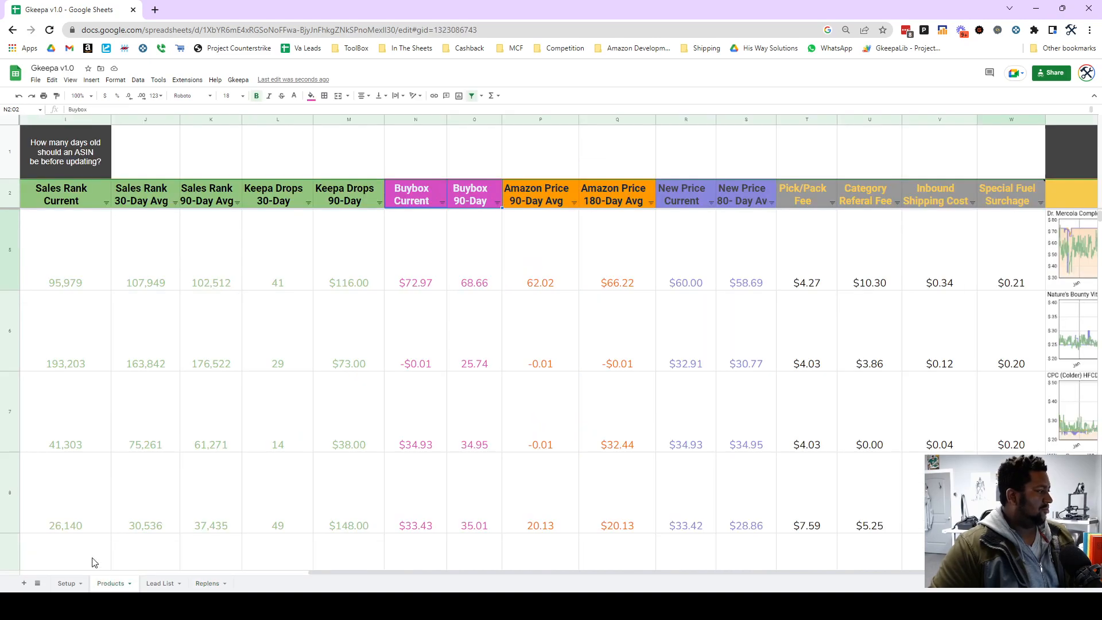
Paste the copied ASINs into the Products sheet from A18 down and run Get New Products
click(108, 582)
scroll(64, 492, left, 9)
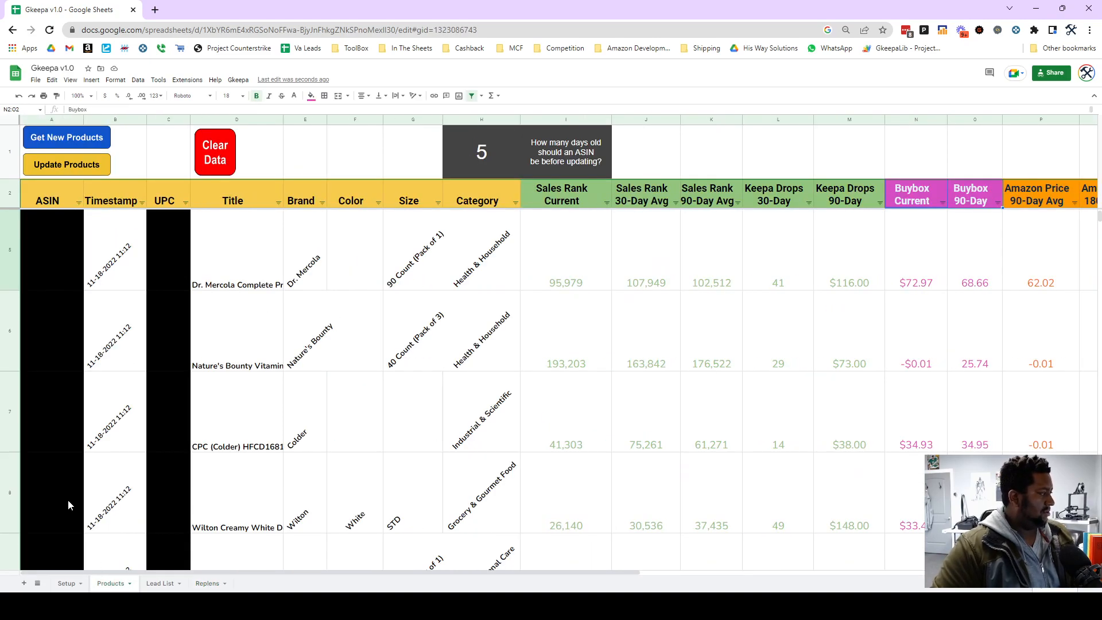
click(64, 503)
key(ctrl+shift+Down)
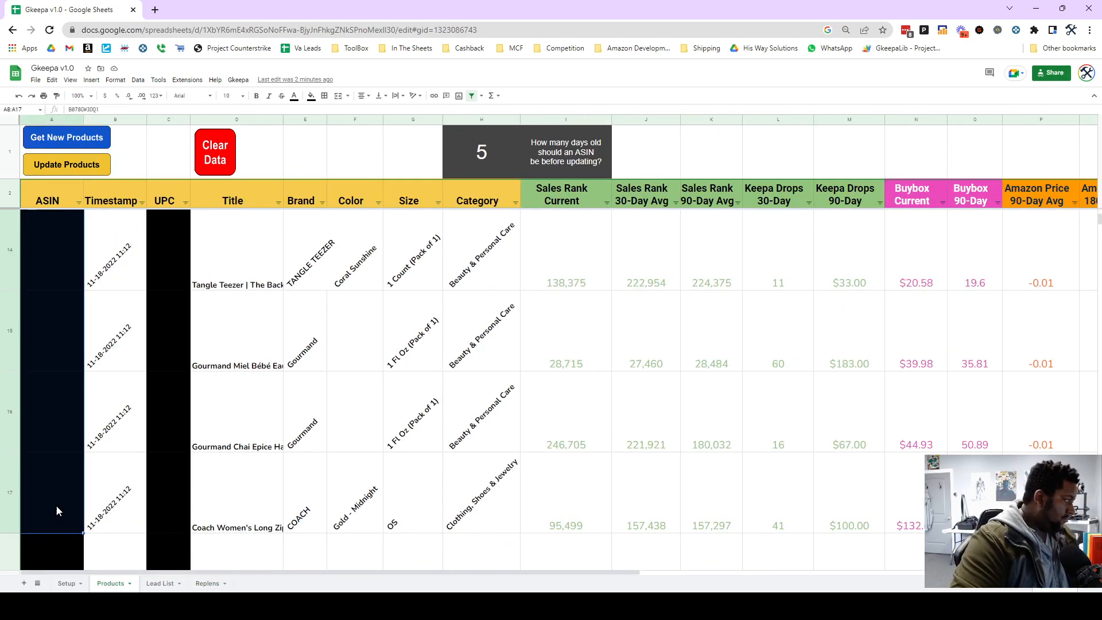
scroll(65, 505, down, 5)
scroll(98, 327, up, 1)
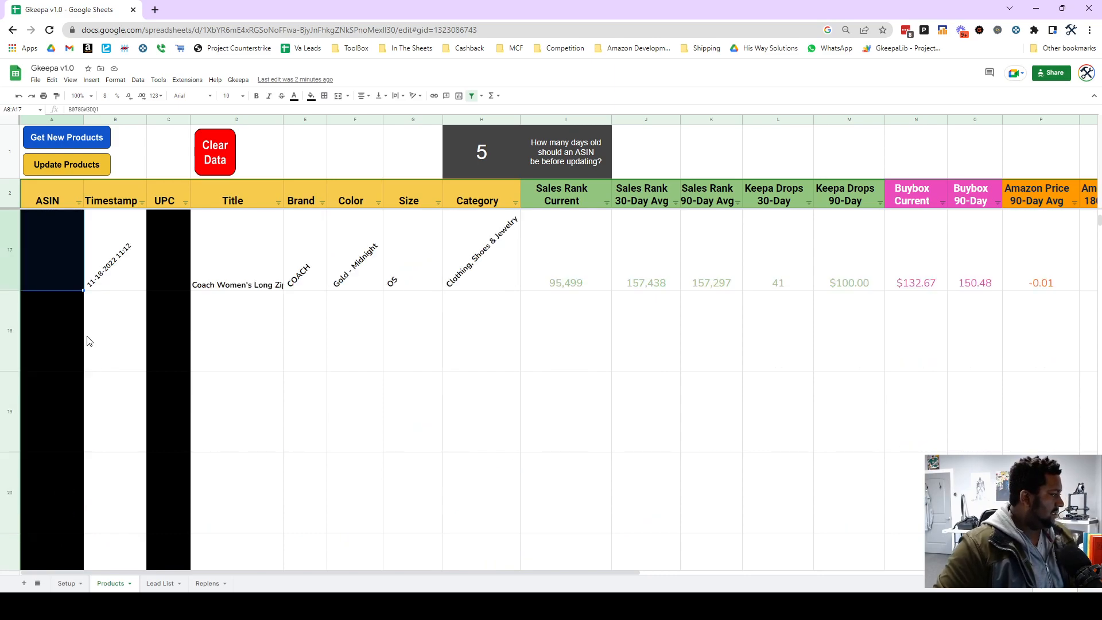
click(48, 344)
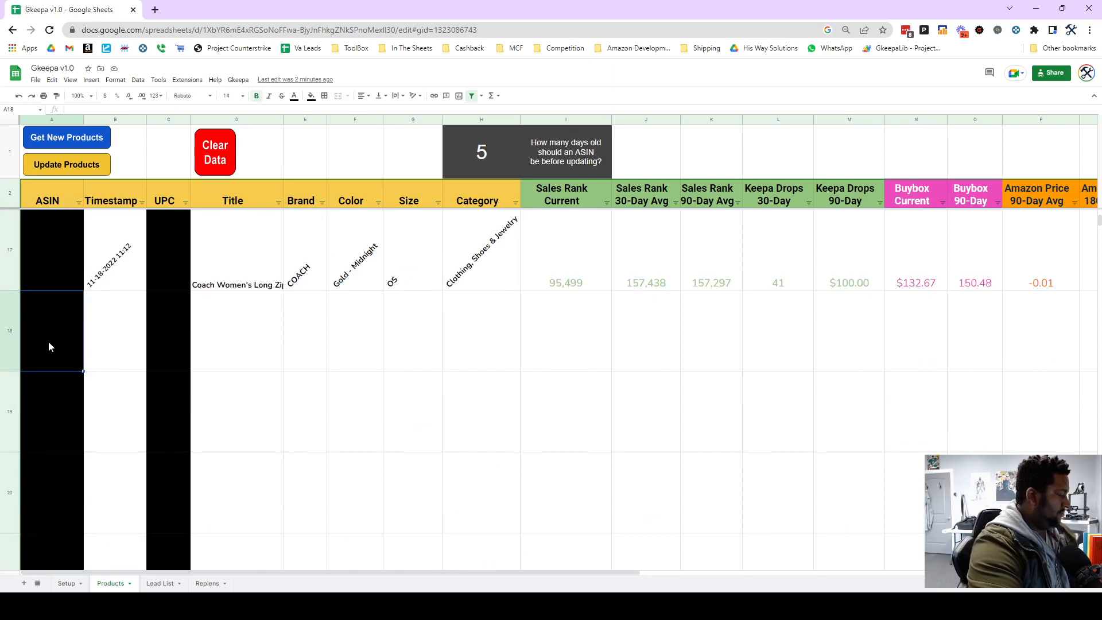
key(ctrl+v)
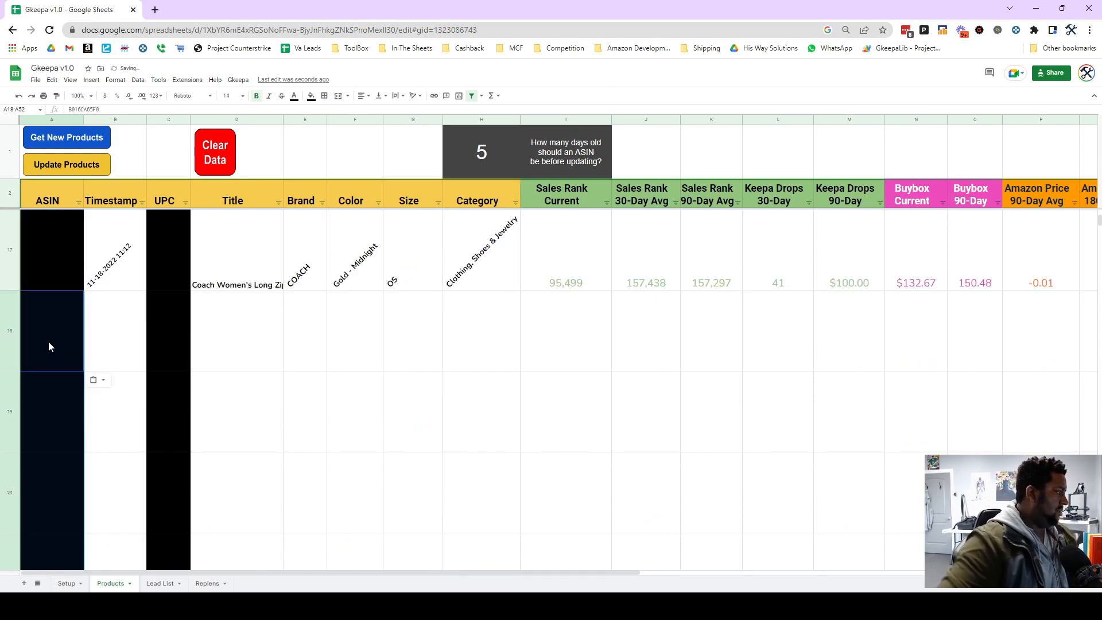
click(59, 139)
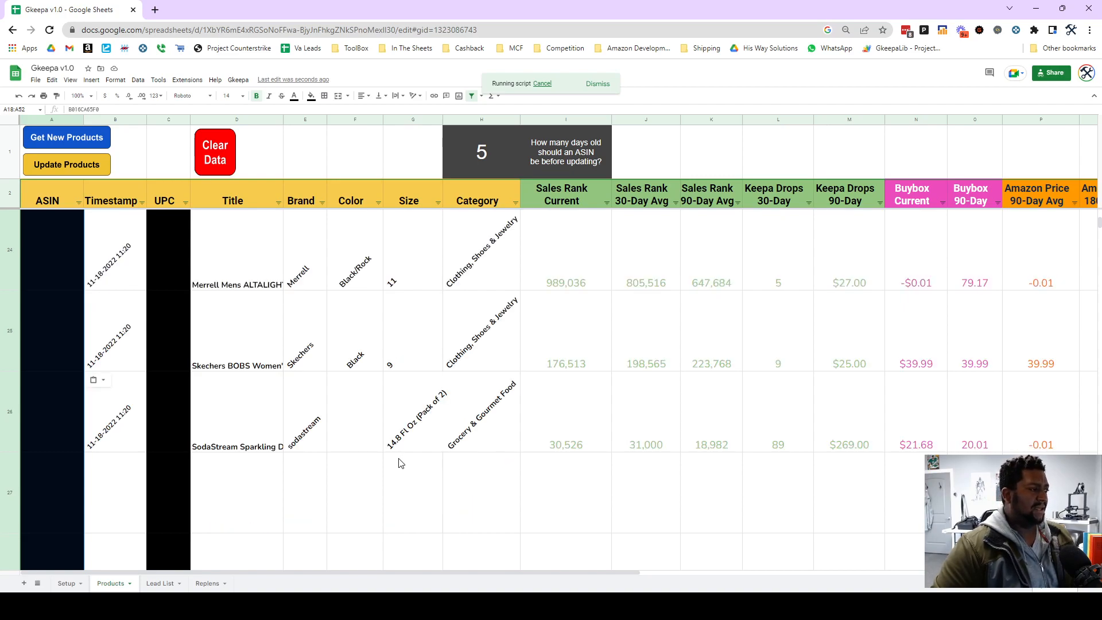
Review the Cost/Unit, Net Profit, ROI % and Graph columns in the Replens sheet
click(197, 584)
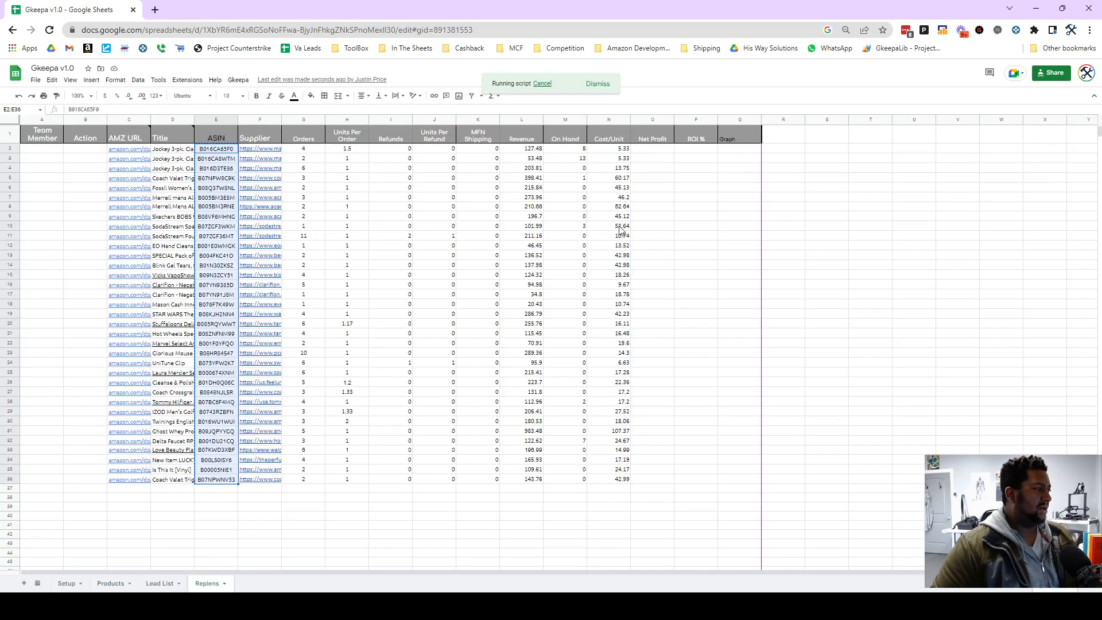
drag(615, 151, 630, 484)
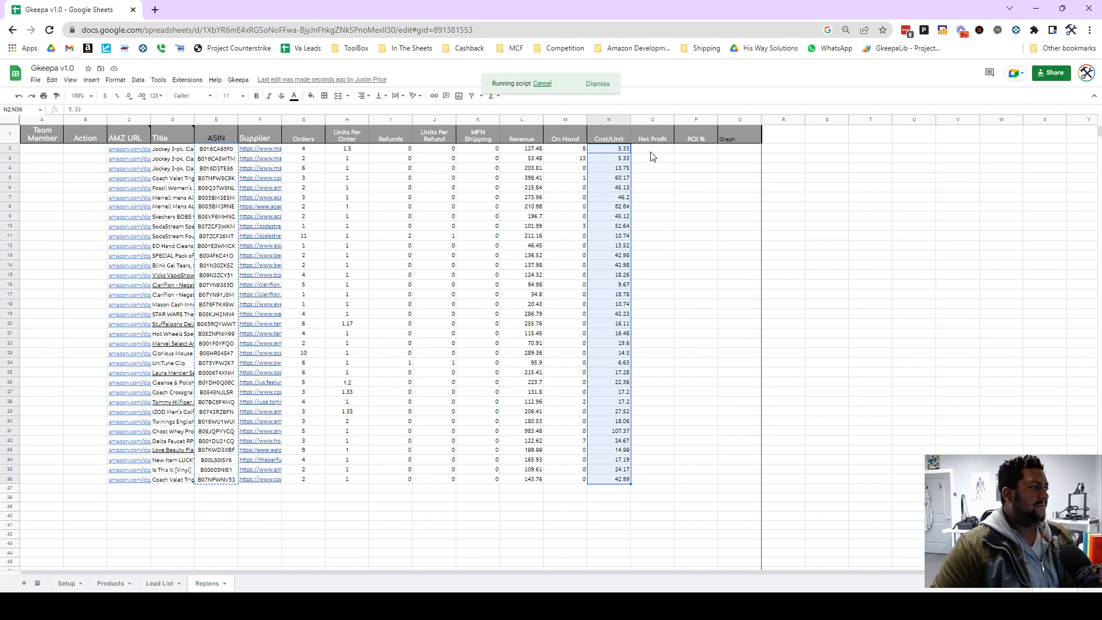
click(670, 150)
click(702, 153)
click(748, 157)
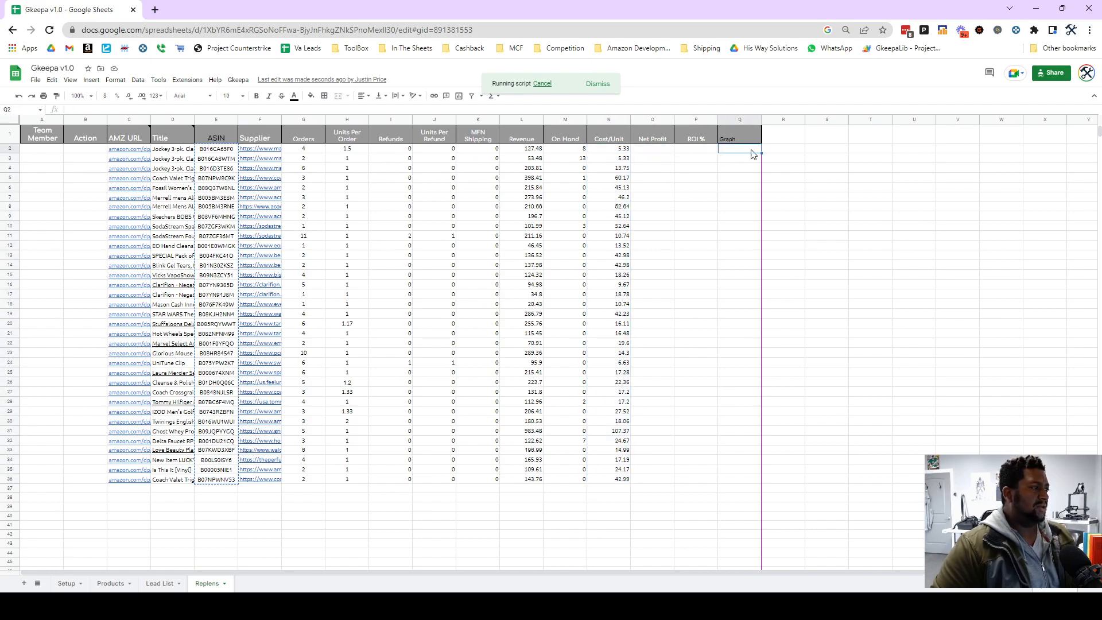
Copy the Buybox Current and Buybox 90-Day headers from N2:O2 of Products into R1:S1 of Replens
click(788, 139)
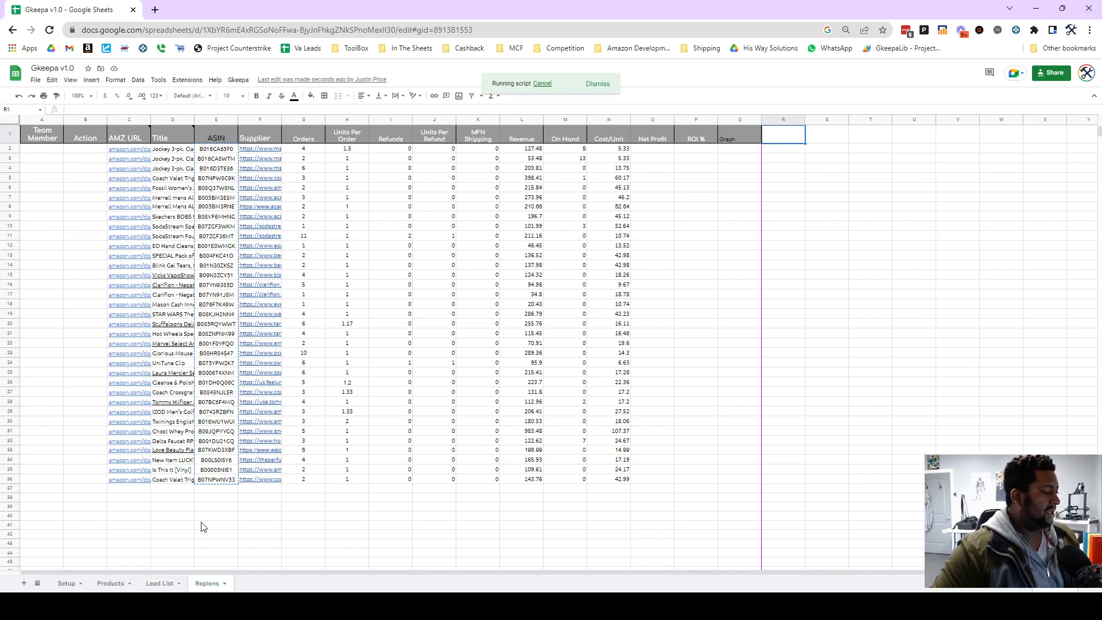
click(108, 583)
scroll(833, 210, right, 3)
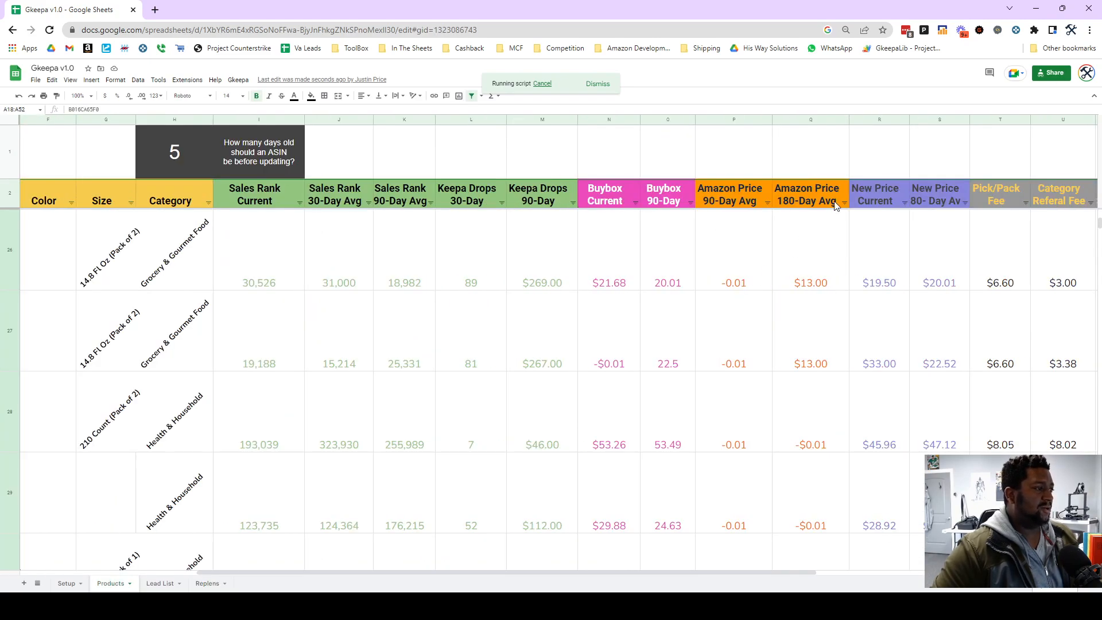
scroll(491, 222, right, 2)
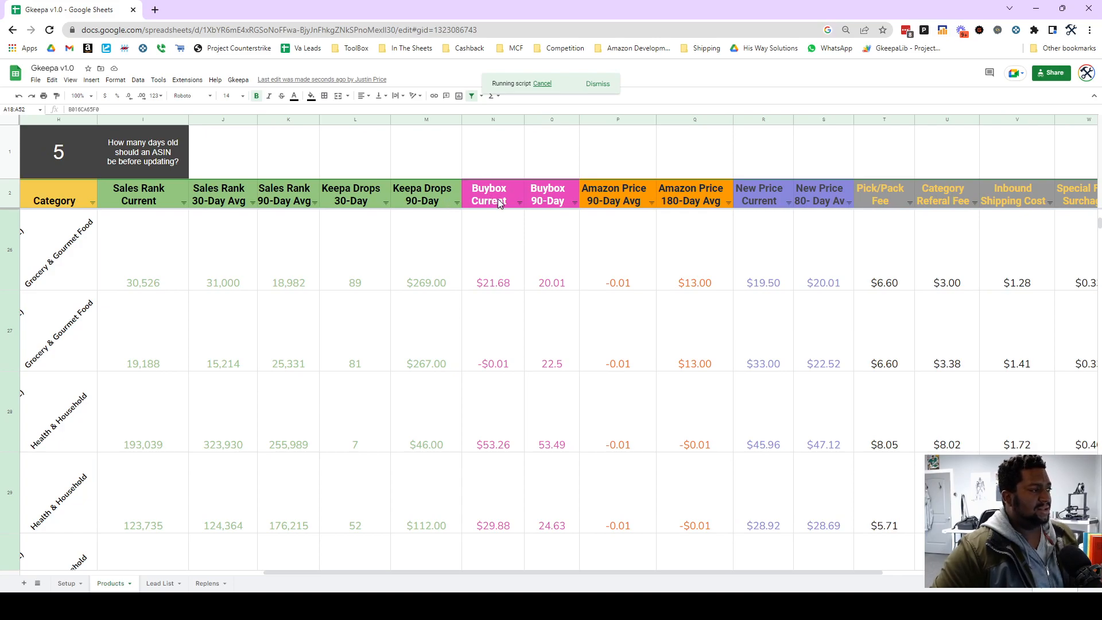
drag(498, 198, 559, 202)
key(ctrl+c)
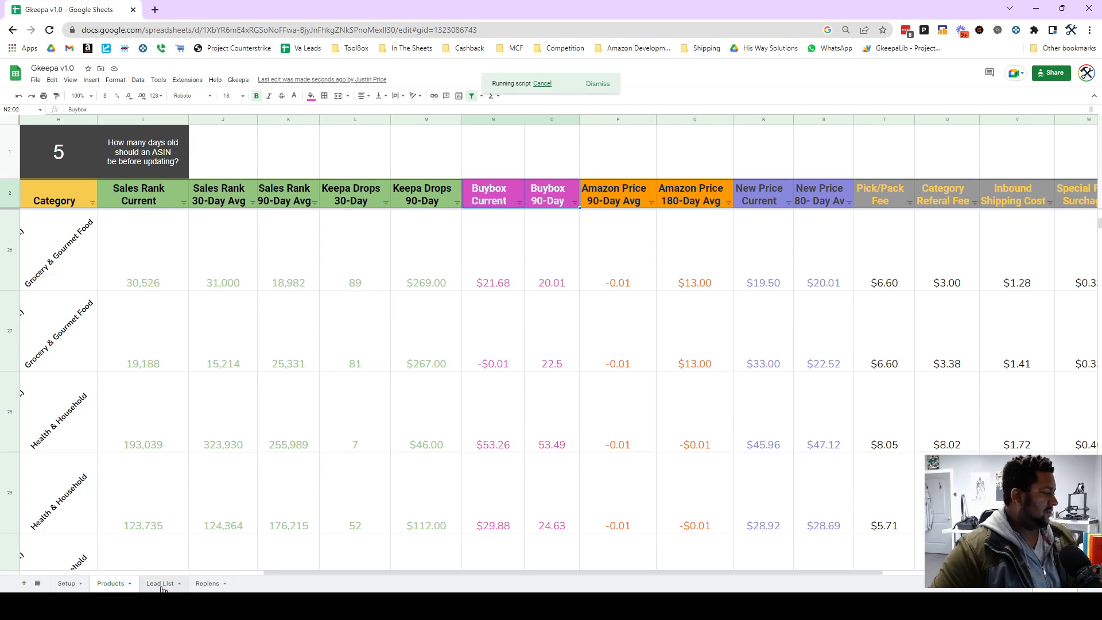
click(207, 584)
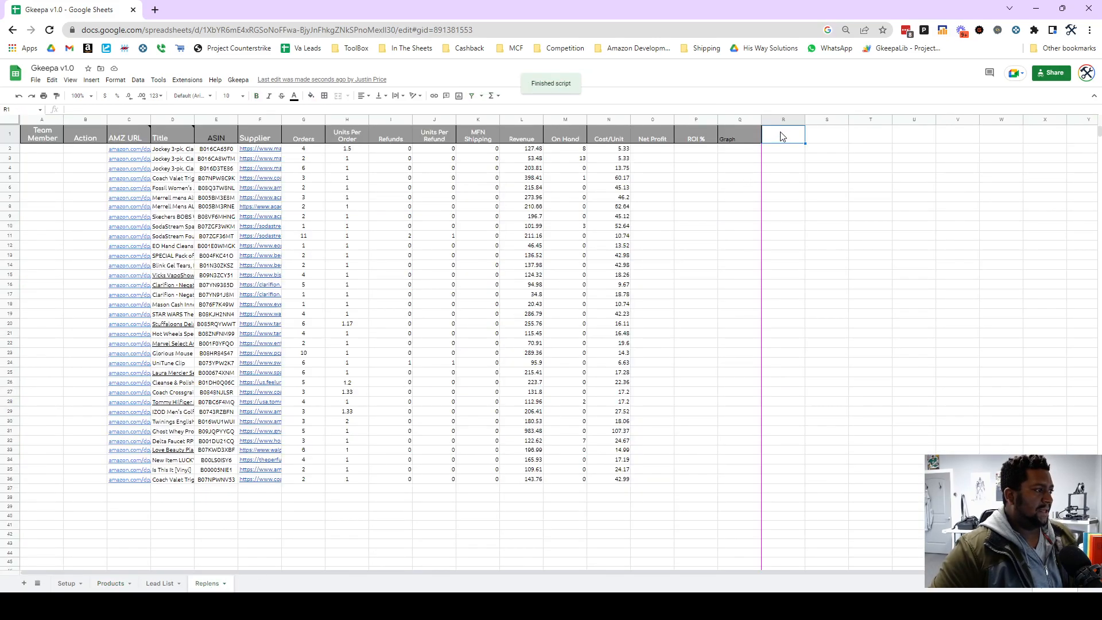
key(ctrl+v)
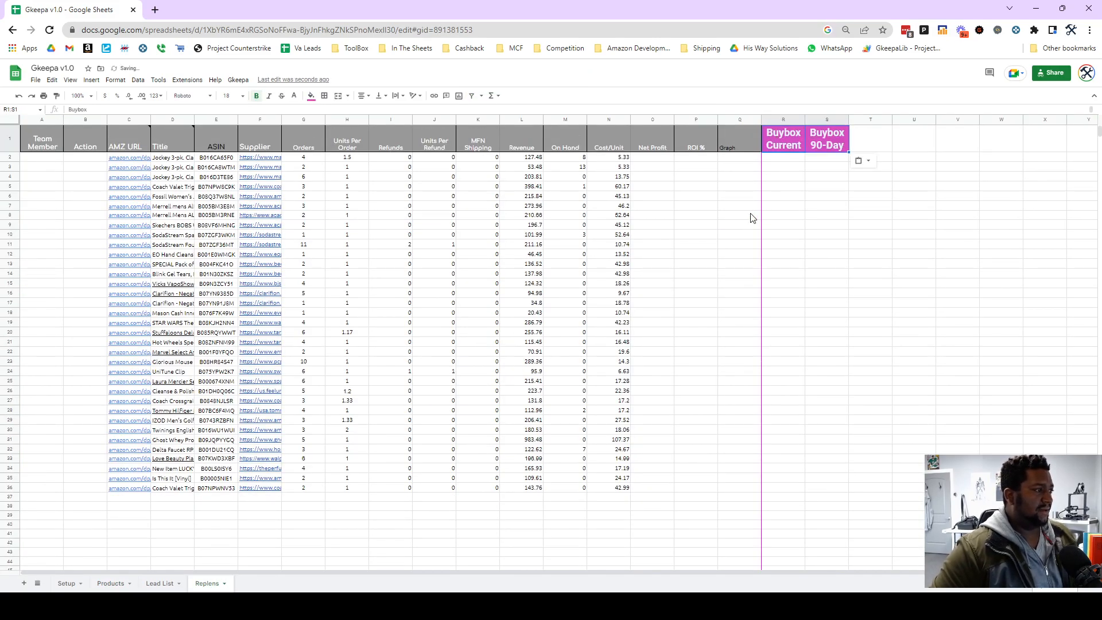
Move the two Buybox columns in Replens so they sit between ROI % and Graph
click(725, 201)
click(791, 164)
click(799, 197)
drag(775, 118, 831, 119)
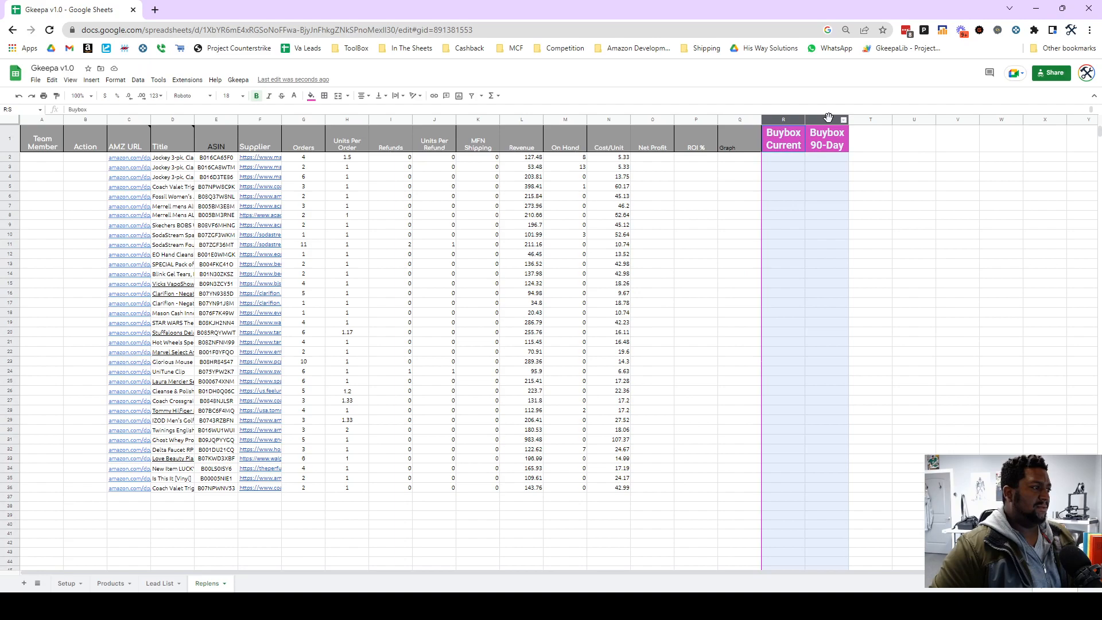
click(741, 119)
drag(752, 120, 806, 120)
drag(871, 117, 825, 124)
click(650, 160)
Enter the formula =gkeepa(E2,"O") in cell Q2 under Buybox Current
click(746, 162)
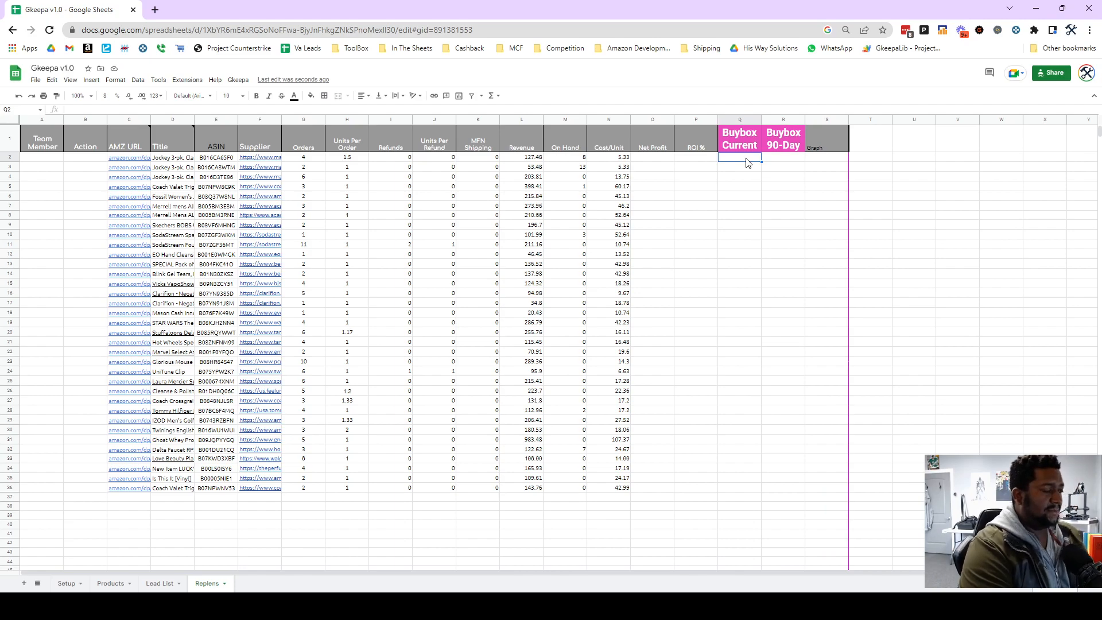
text(=g)
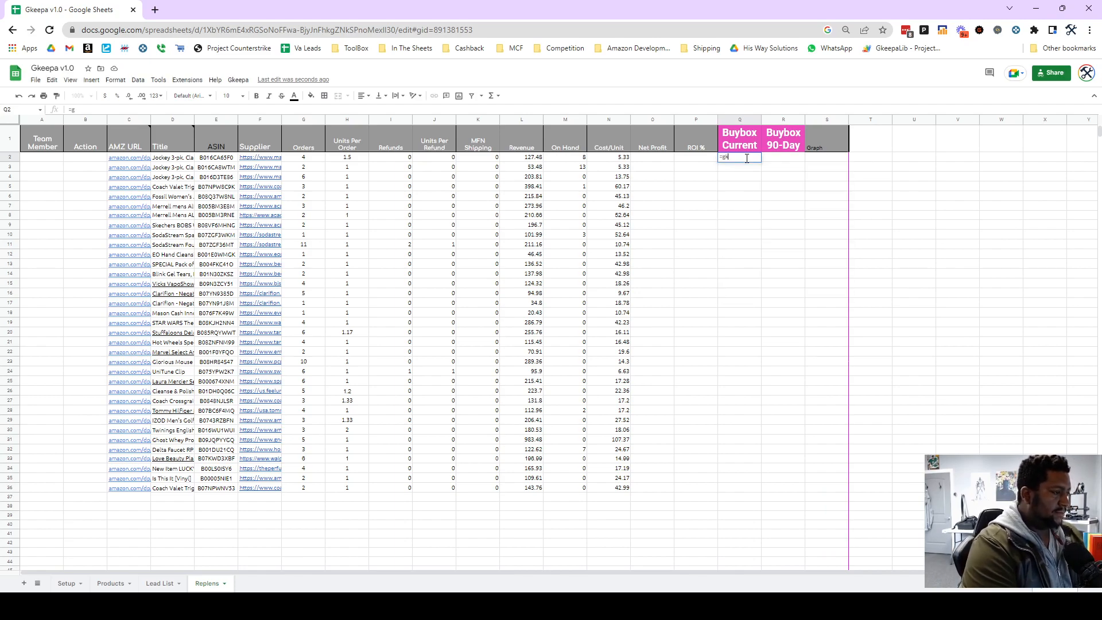
text(keepa)
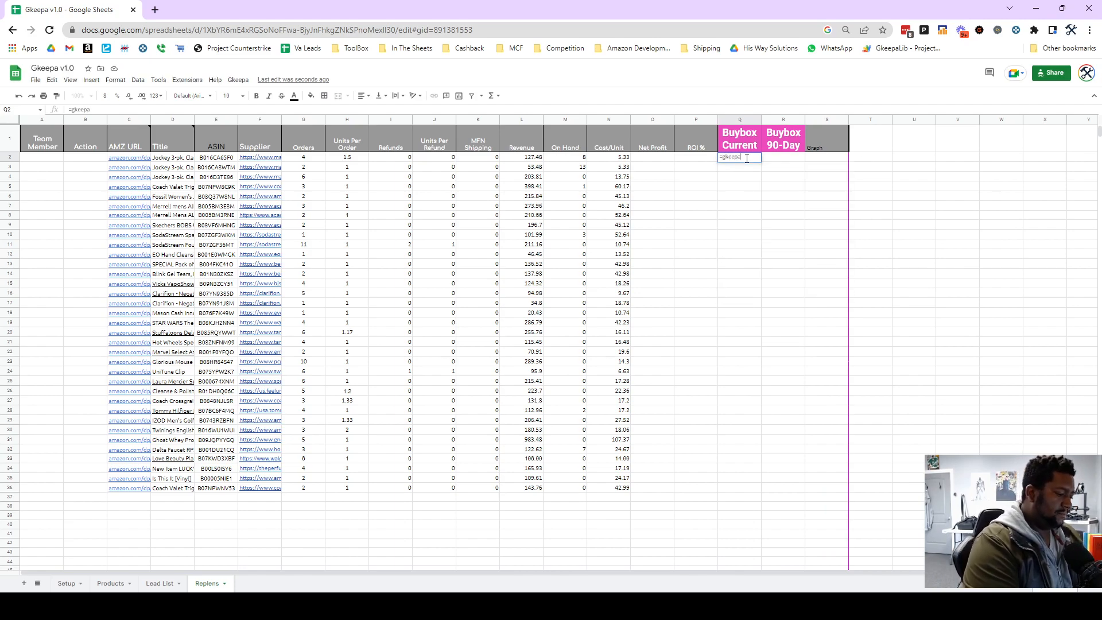
text(()
key(Left)
key(Left)
key(Left)
key(Left)
key(Left)
key(Left)
key(Left)
key(Left)
key(Left)
key(Left)
key(Left)
key(Left)
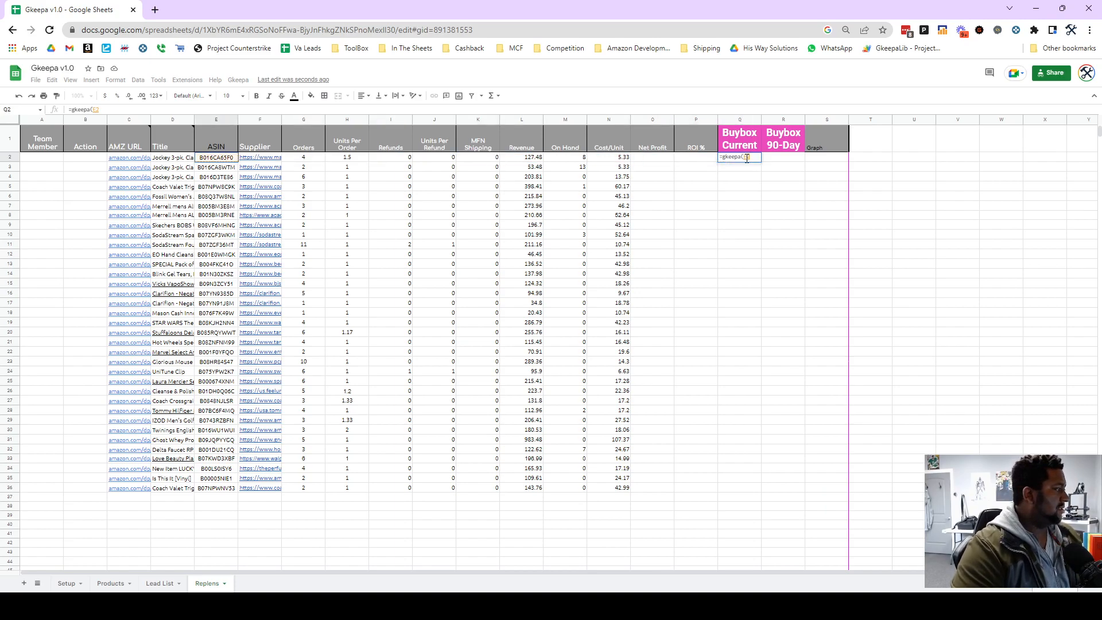
text(,)
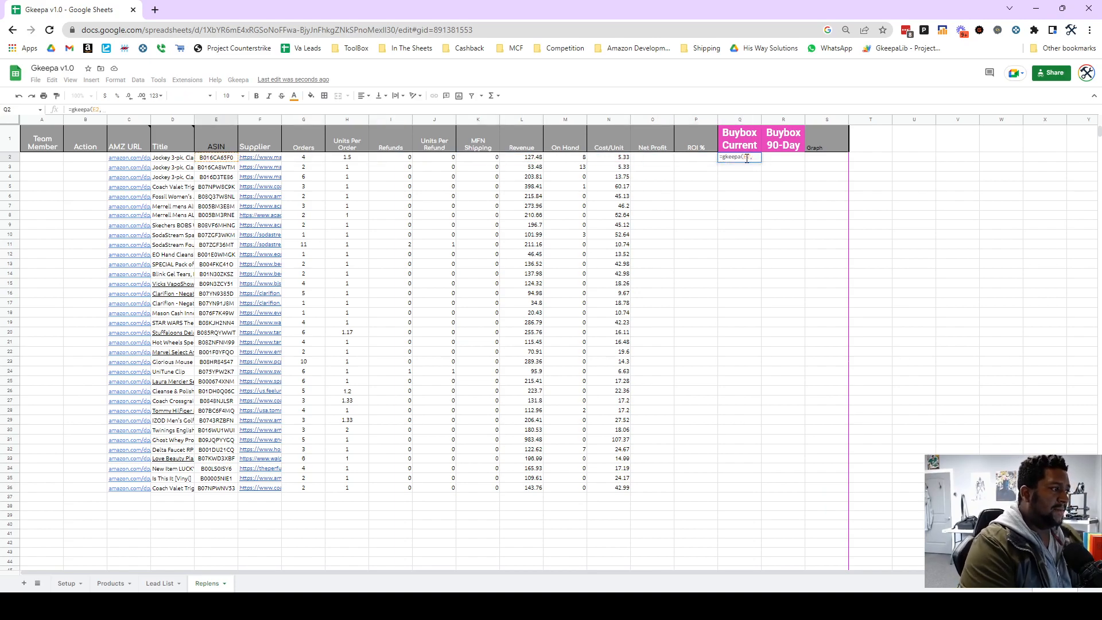
text(")
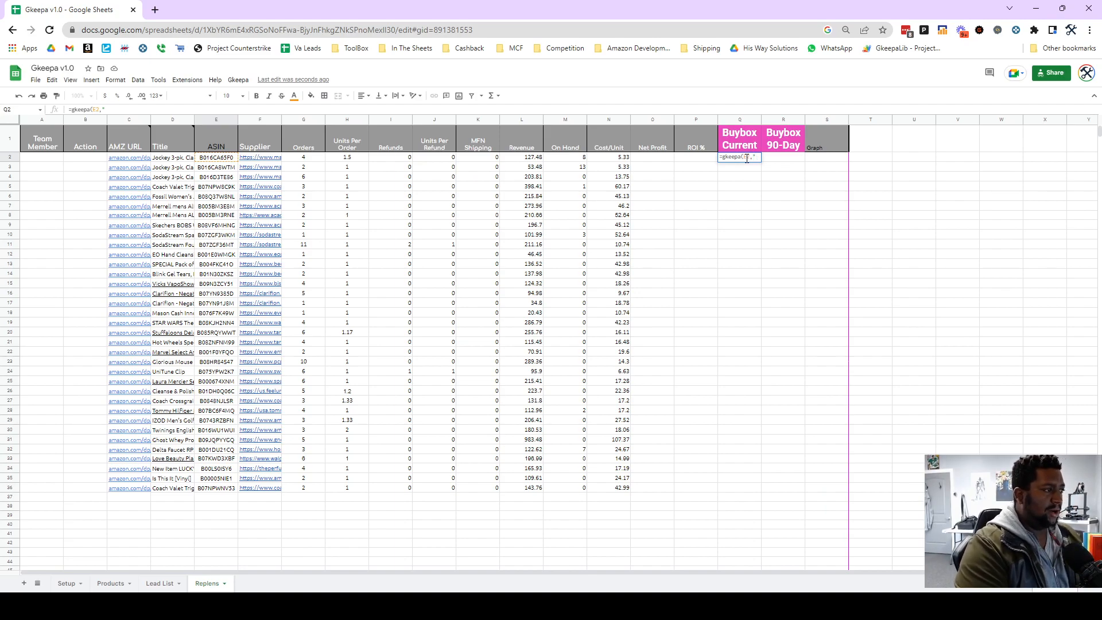
text(0"))
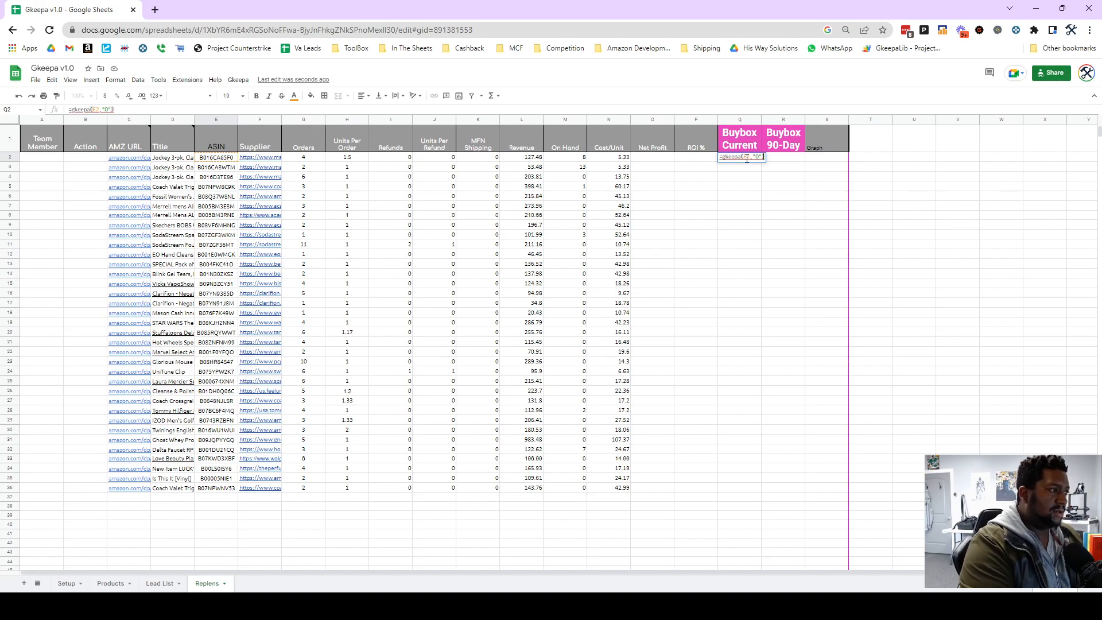
key(Return)
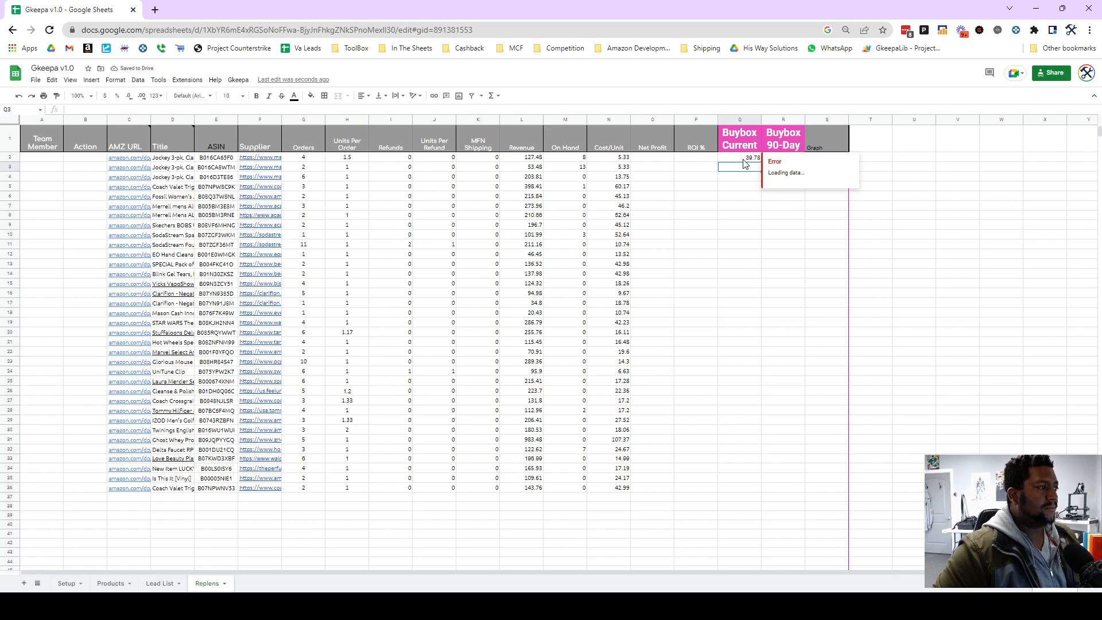
click(776, 160)
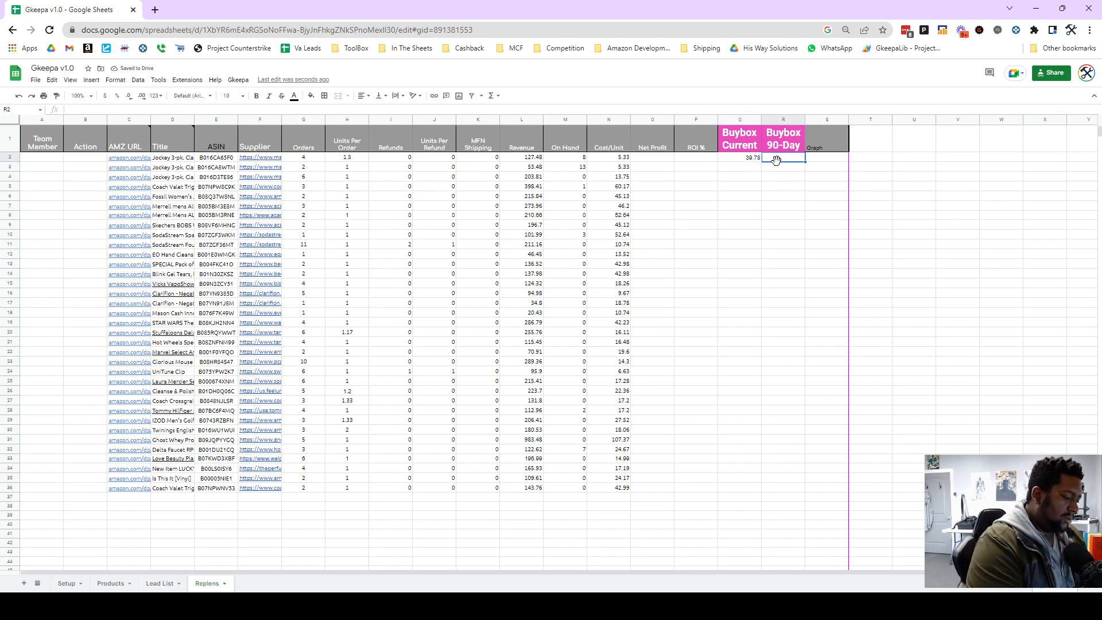
click(749, 163)
drag(761, 162, 752, 245)
click(731, 498)
key(ctrl+z)
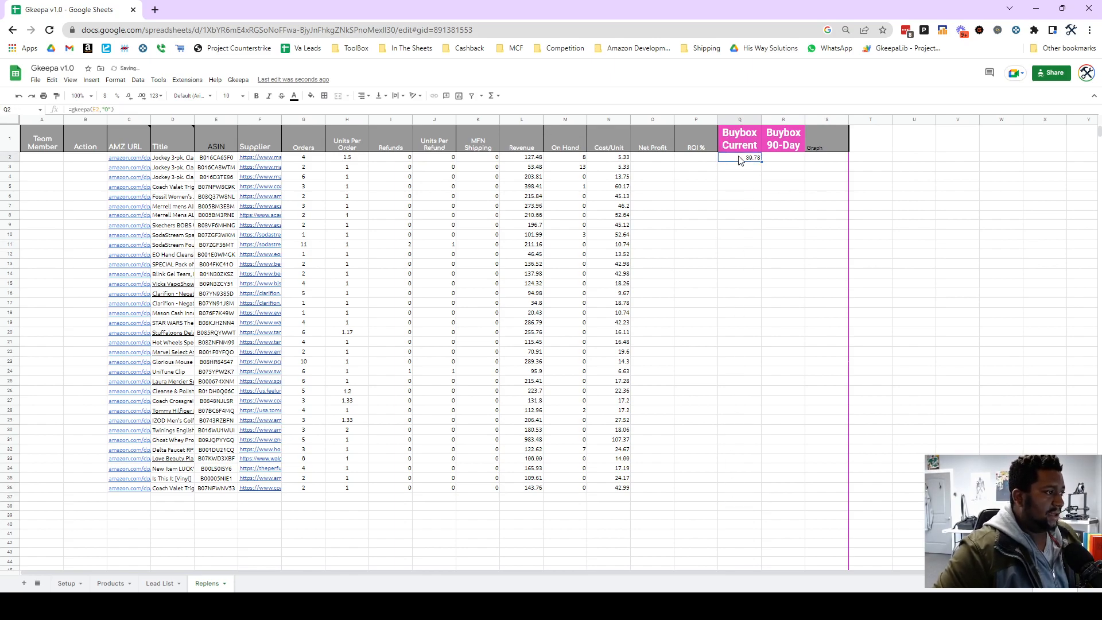
Fill the Q2 formula down to row 36 and clear the surplus cells below it
drag(762, 162, 746, 525)
click(704, 499)
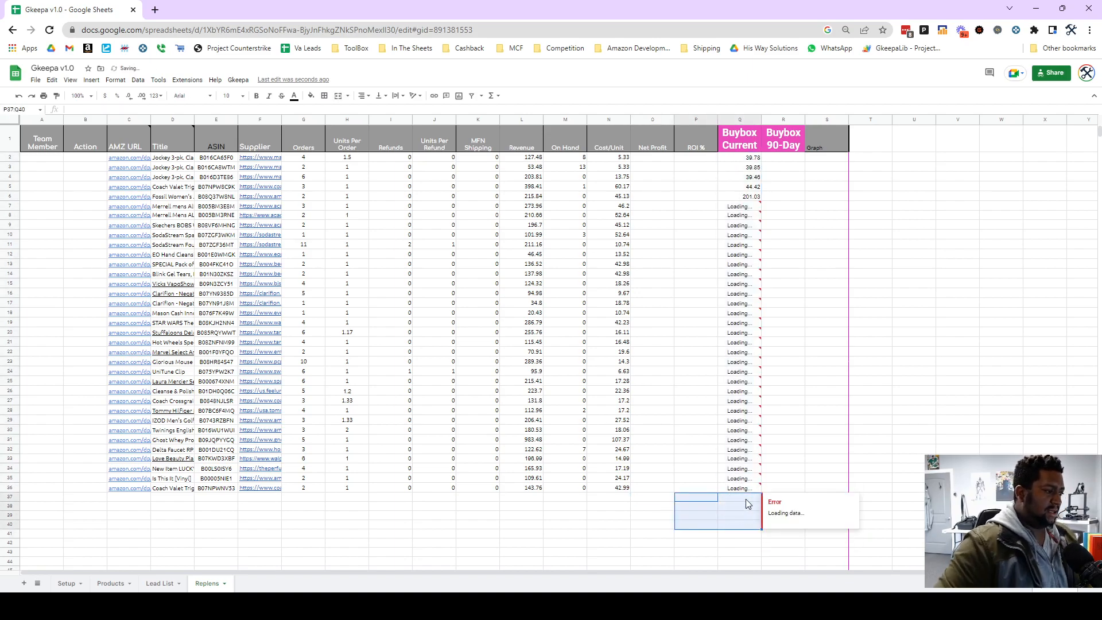
Enter the formula =gkeepa(E2,"O") in cell R2 under Buybox 90-Day on Replens, checking the source column in Products
click(782, 162)
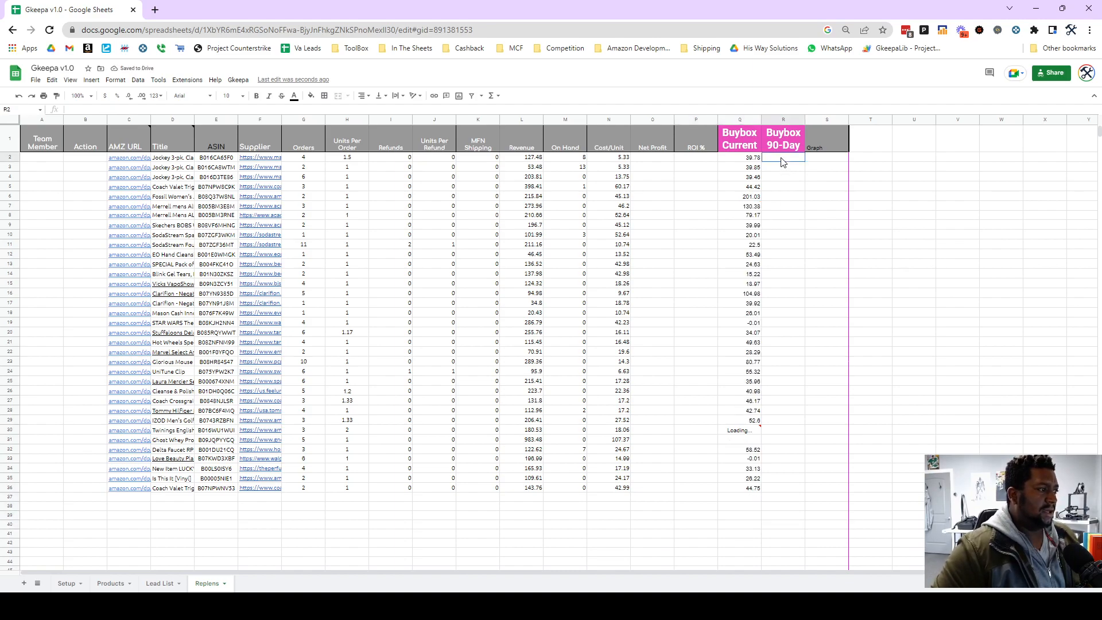
text(=gkeepa()
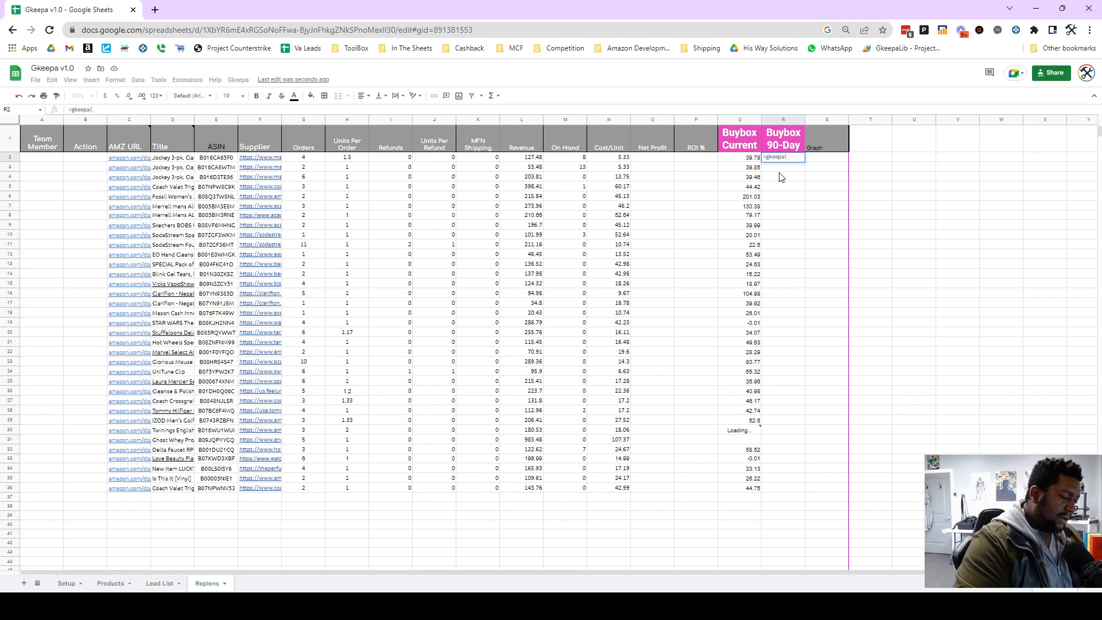
text(e2)
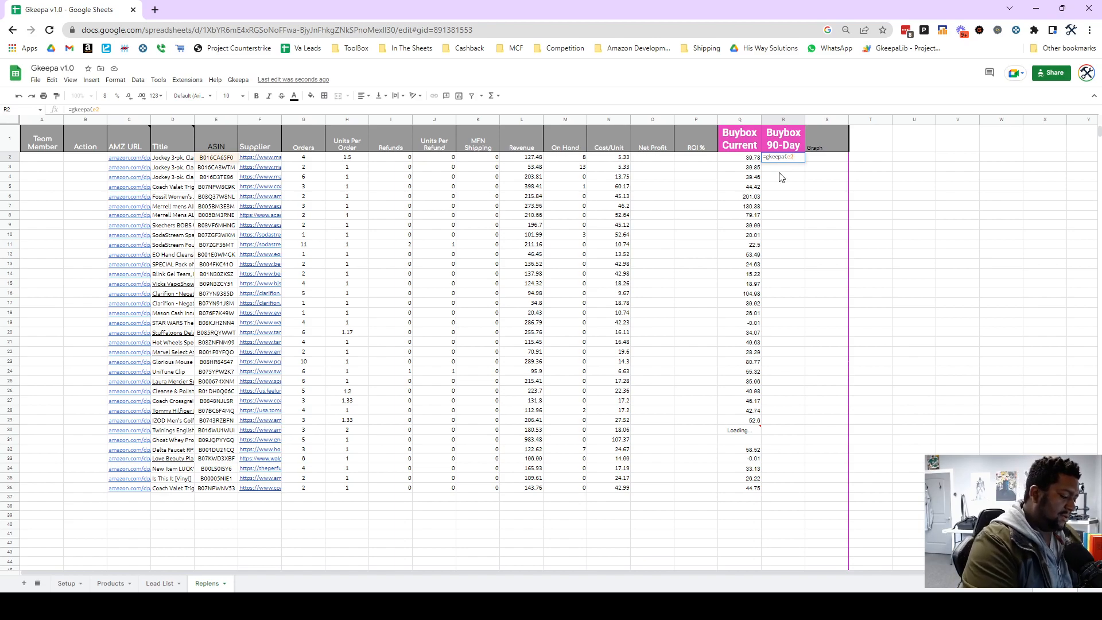
text(,)
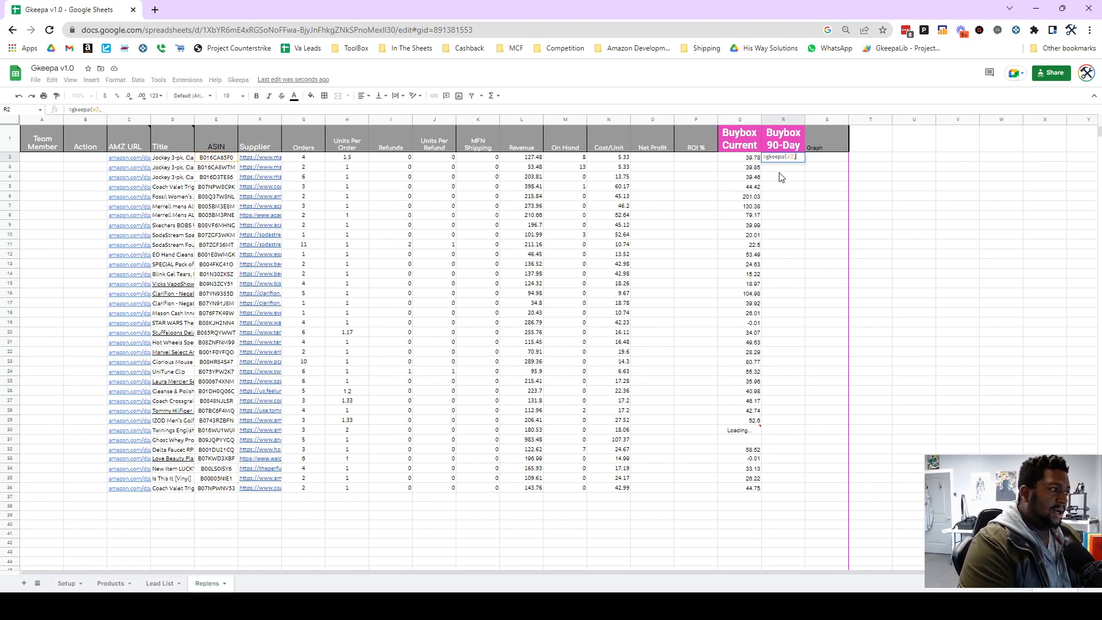
text( ")
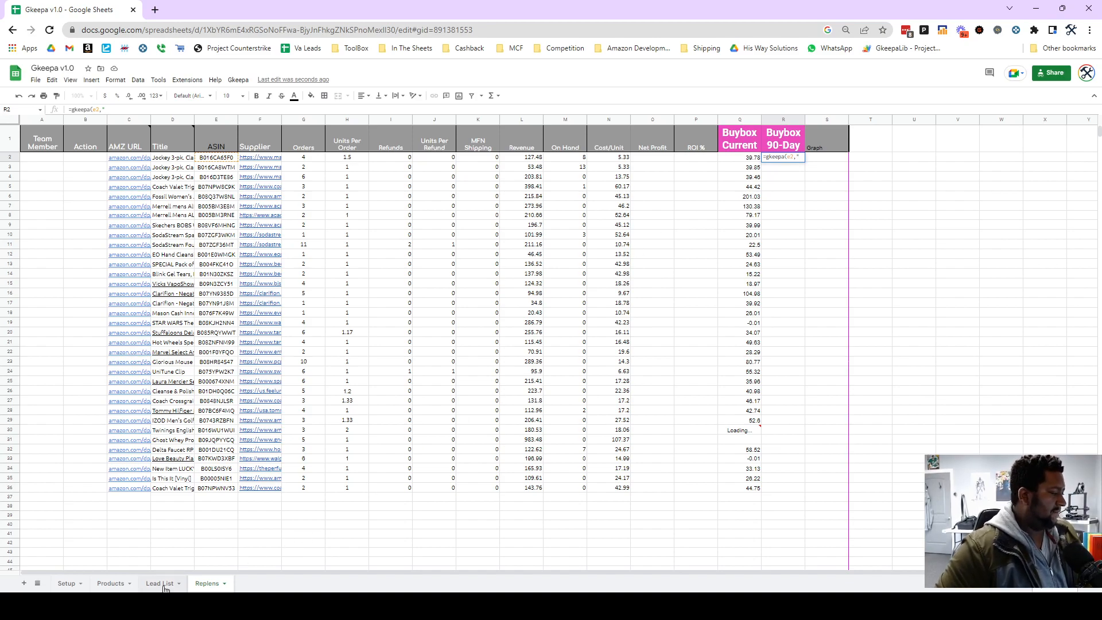
click(110, 584)
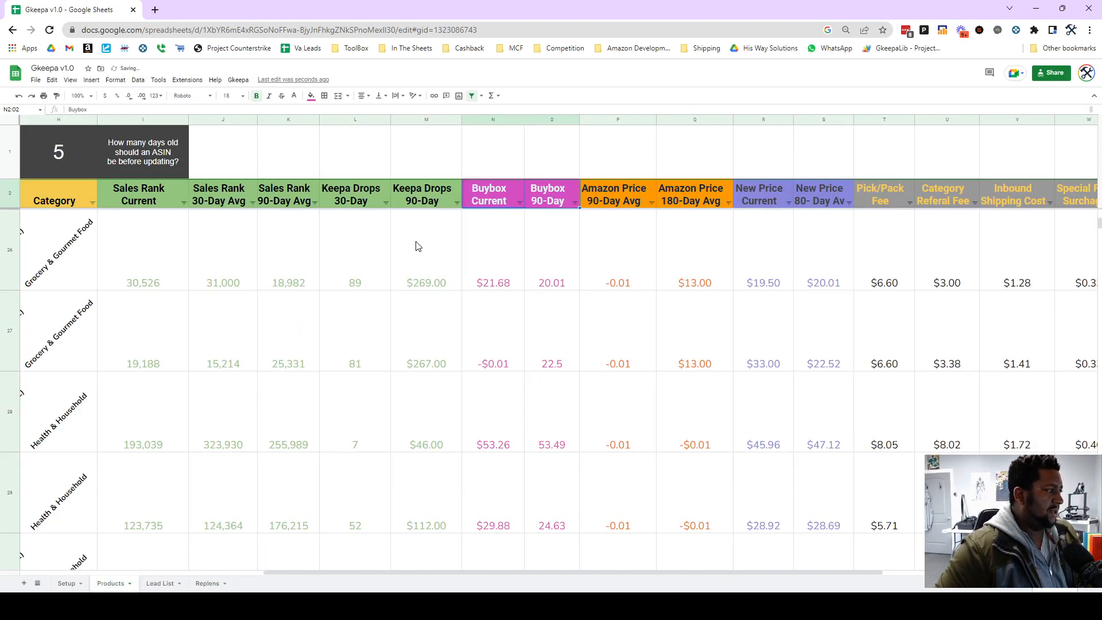
click(209, 584)
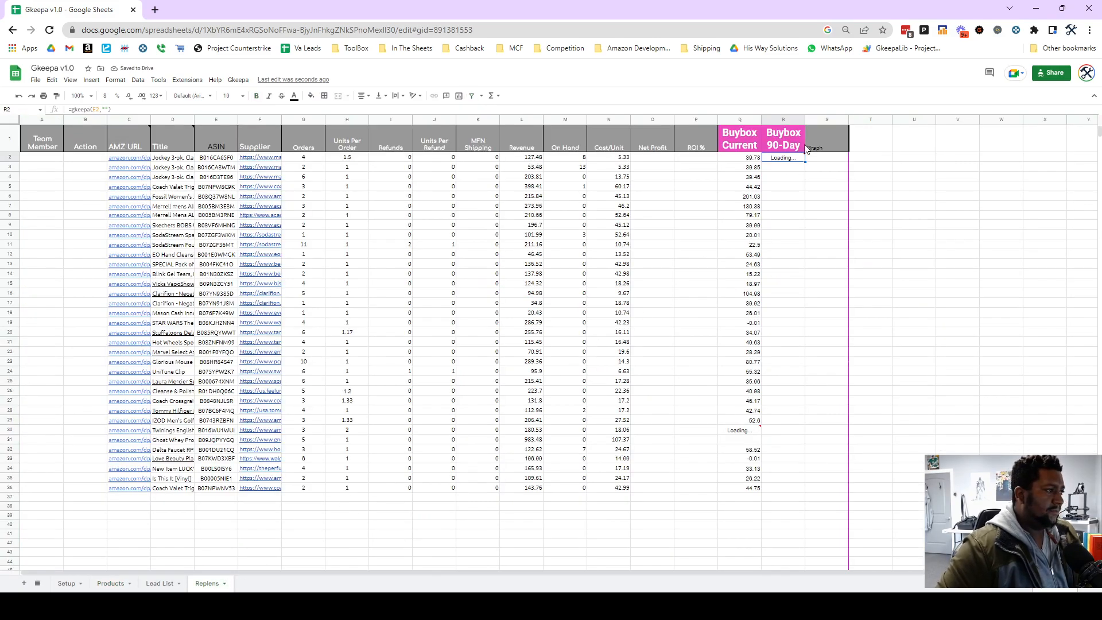
double_click(781, 163)
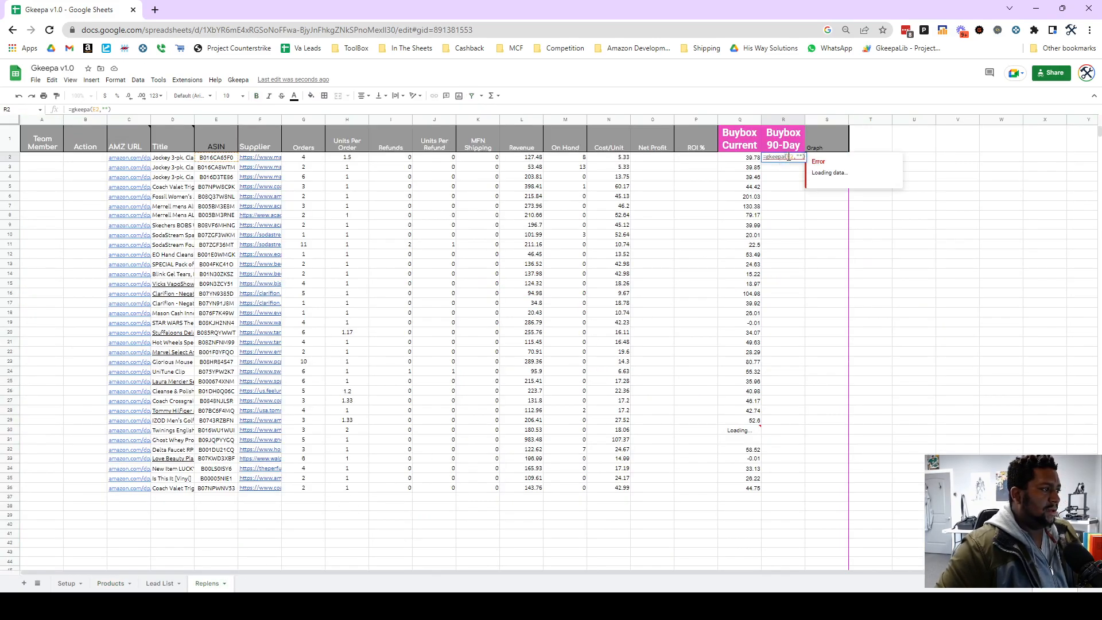
text(o)
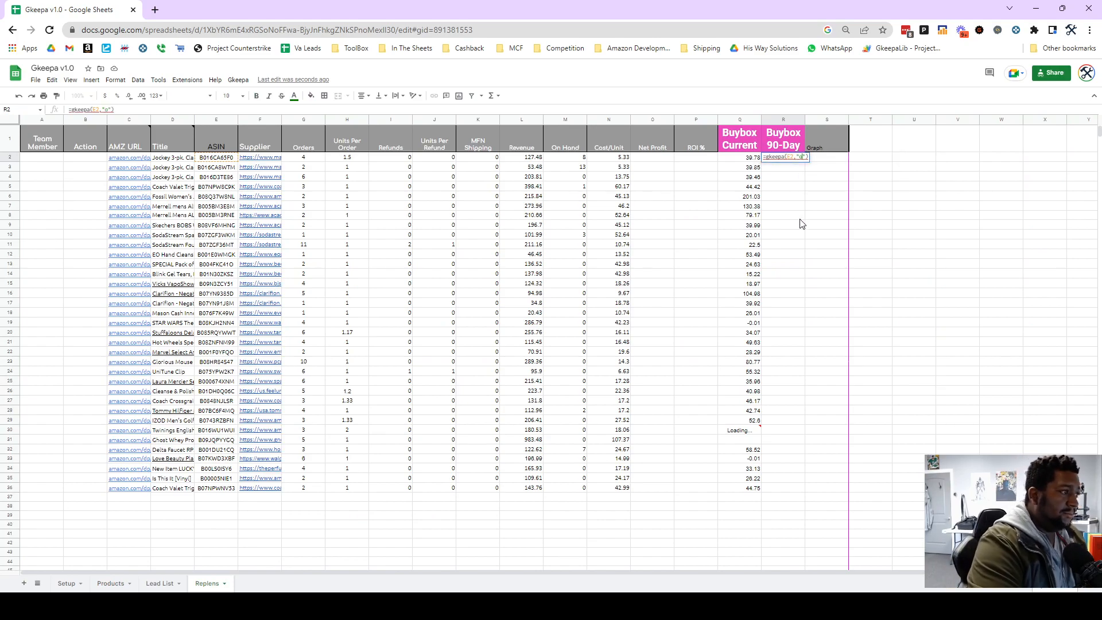
key(BackSpace)
text(0)
key(Return)
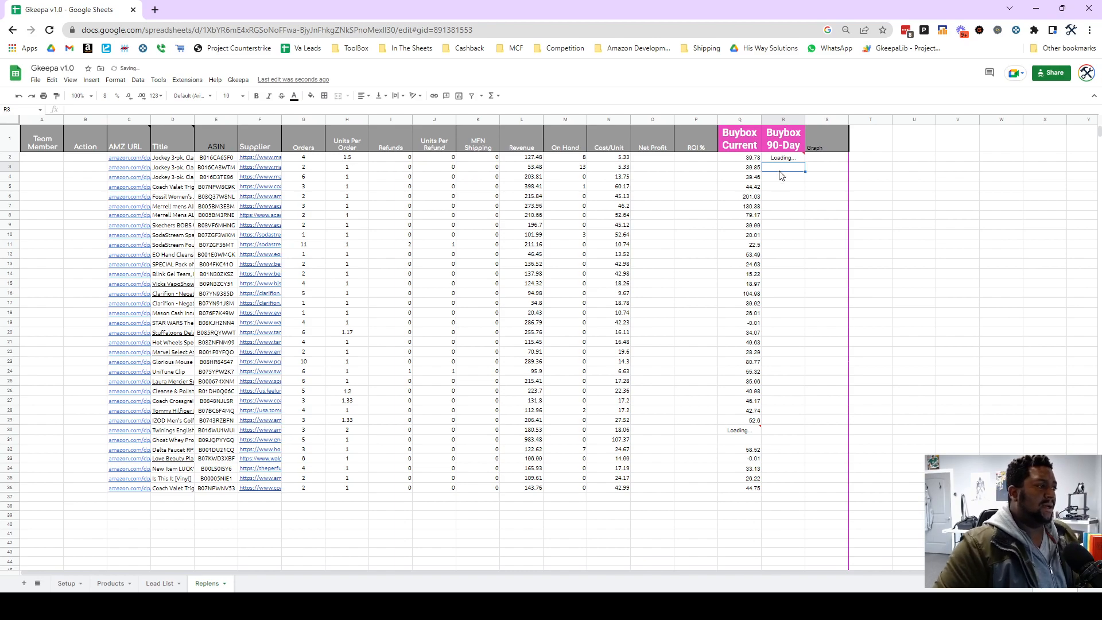
Fill the R2 formula down the Buybox 90-Day column to row 36
click(791, 159)
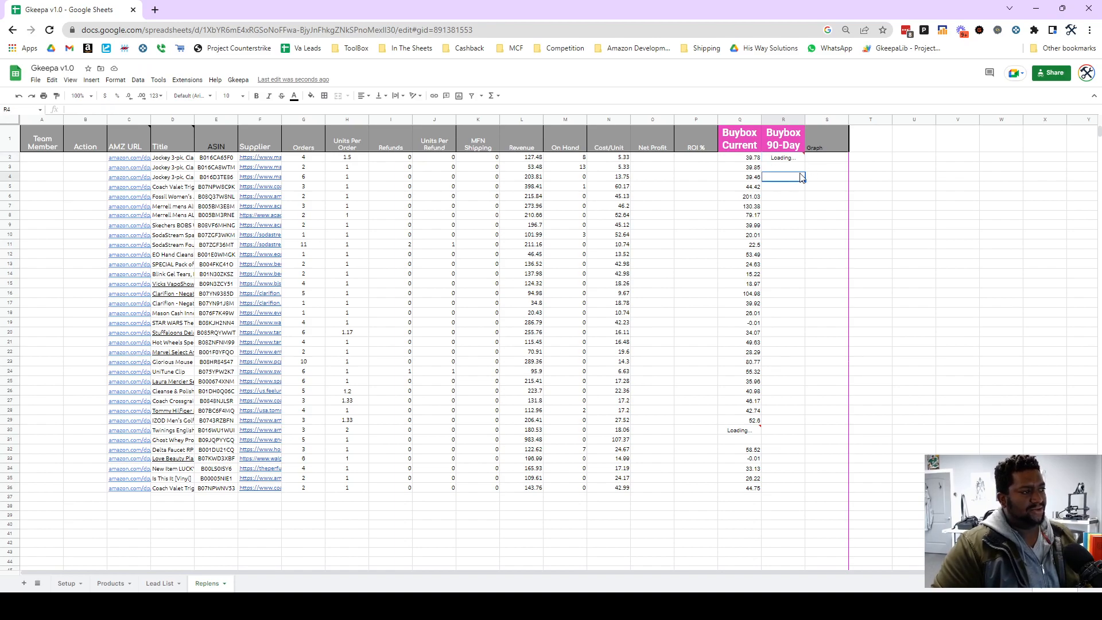
drag(804, 162, 793, 486)
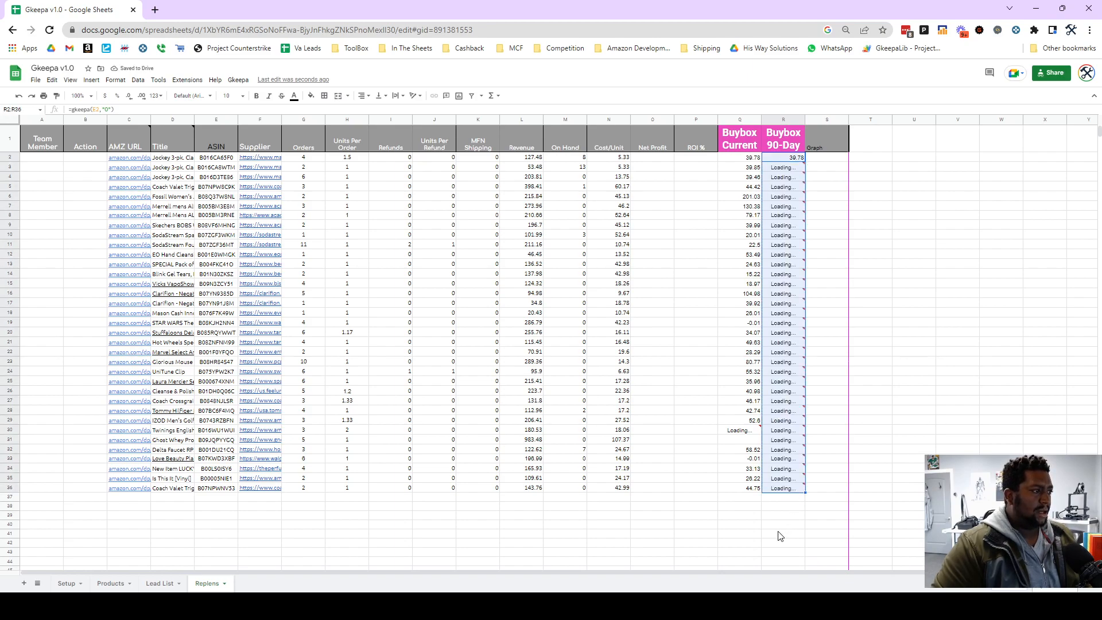
click(779, 525)
Enter the formula =image(graph(E2)) in cell S2 under Graph, referencing the row's ASIN
click(827, 157)
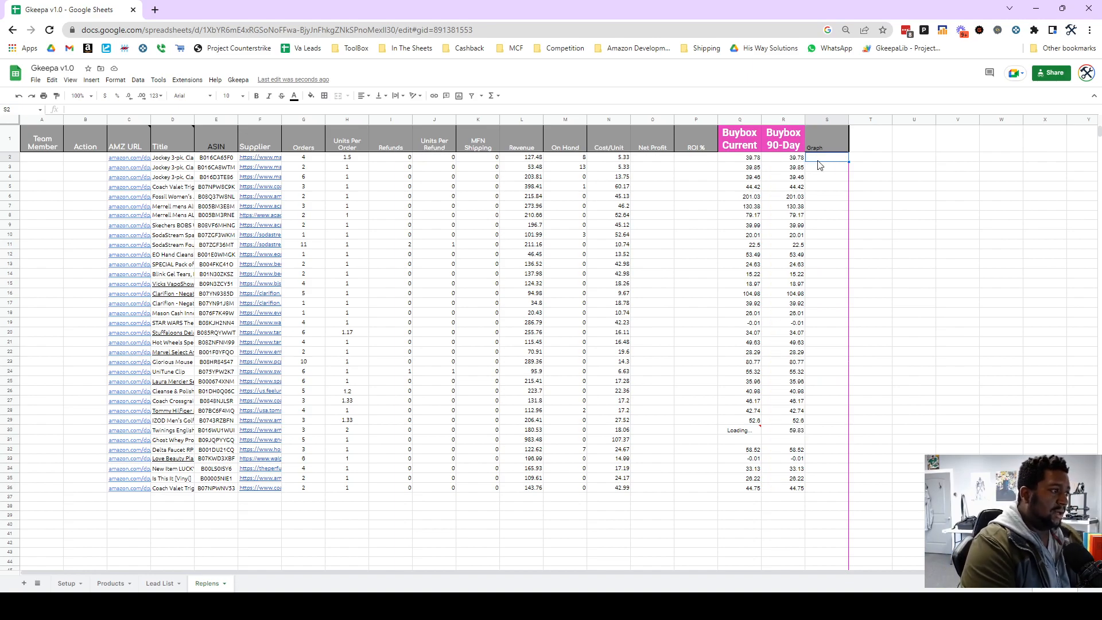
text(=)
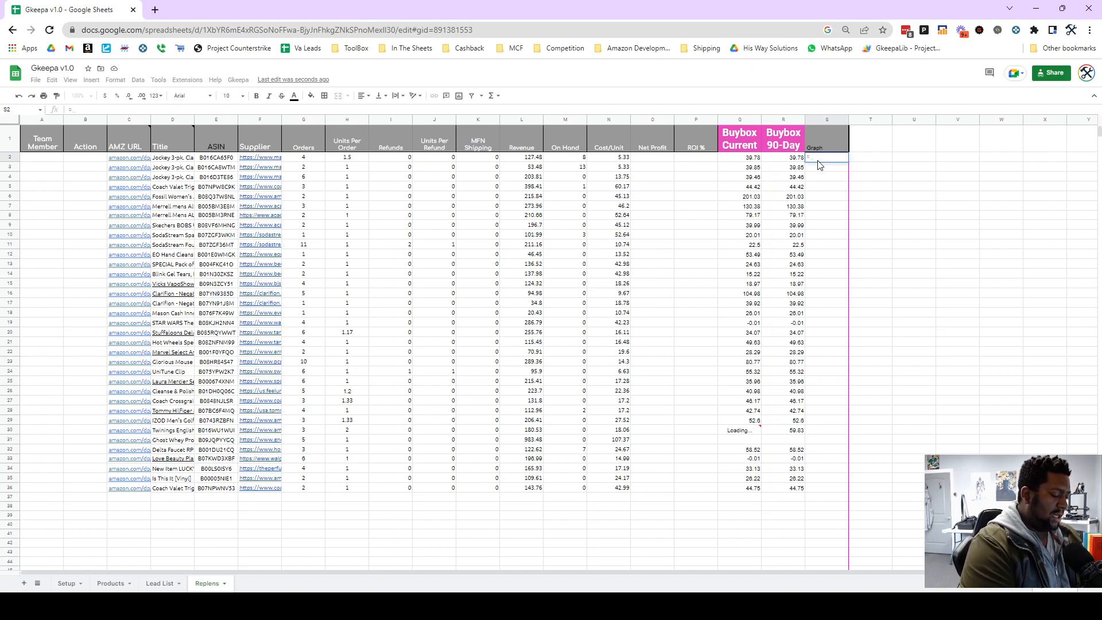
text(image)
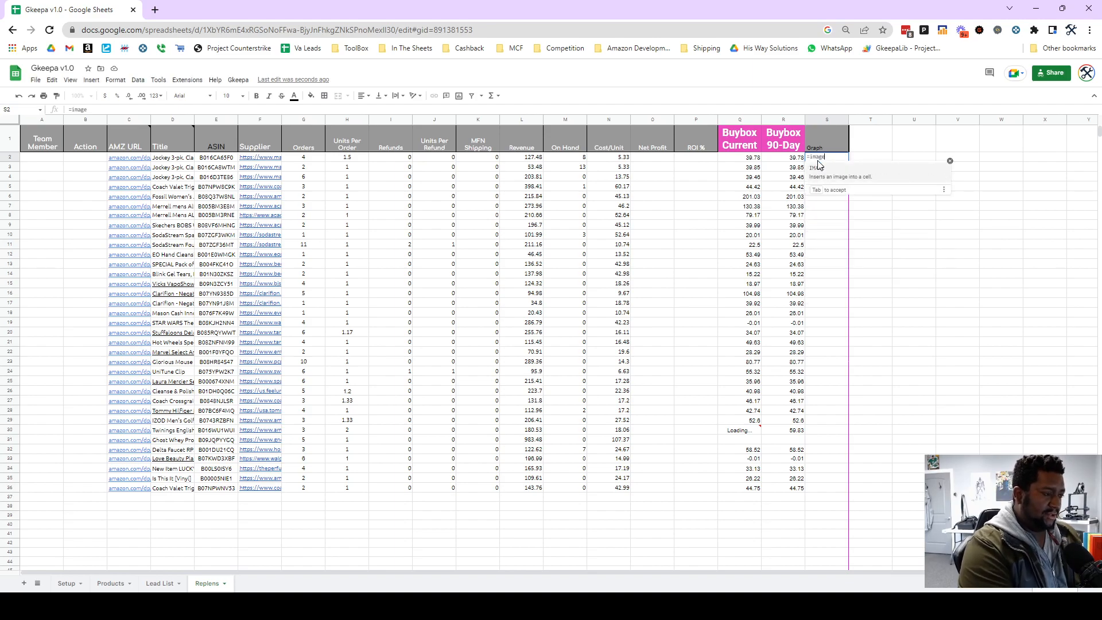
text(()
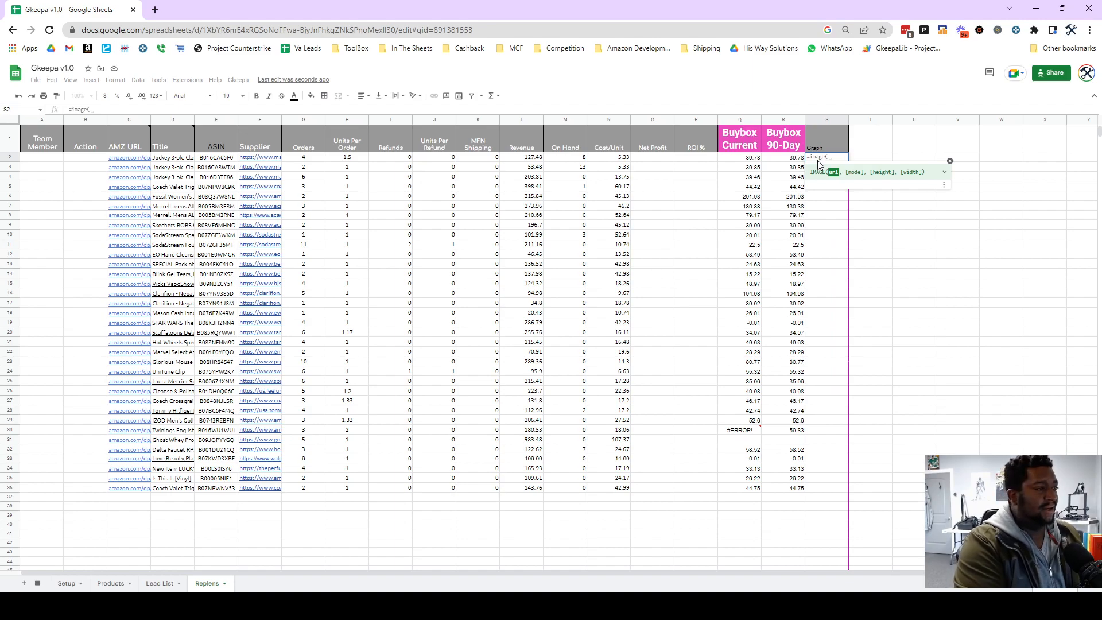
text(graph)
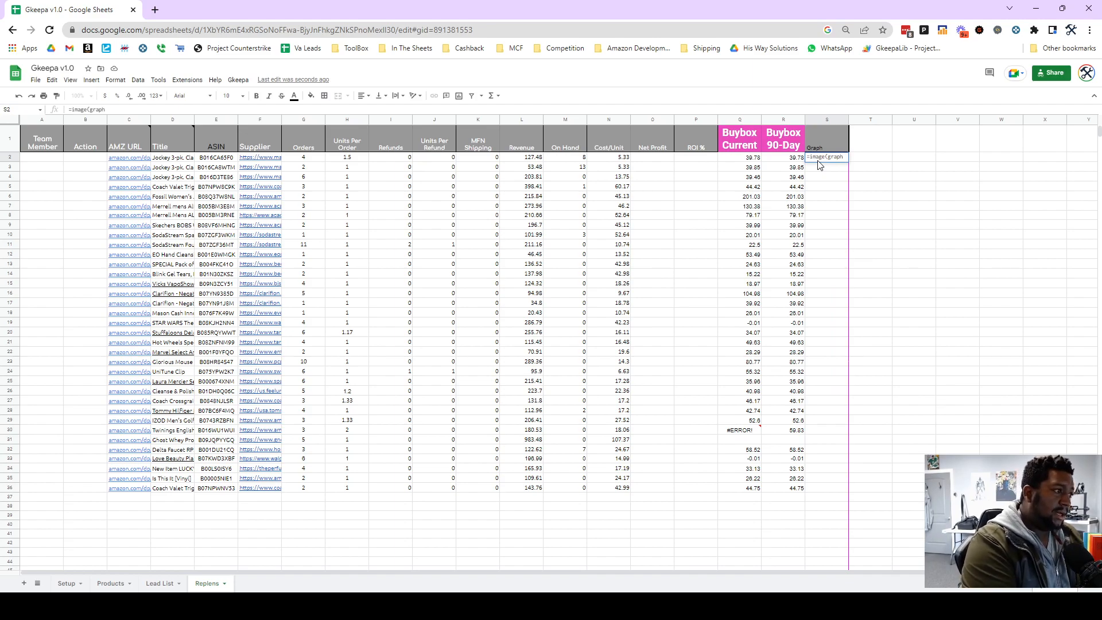
text(()
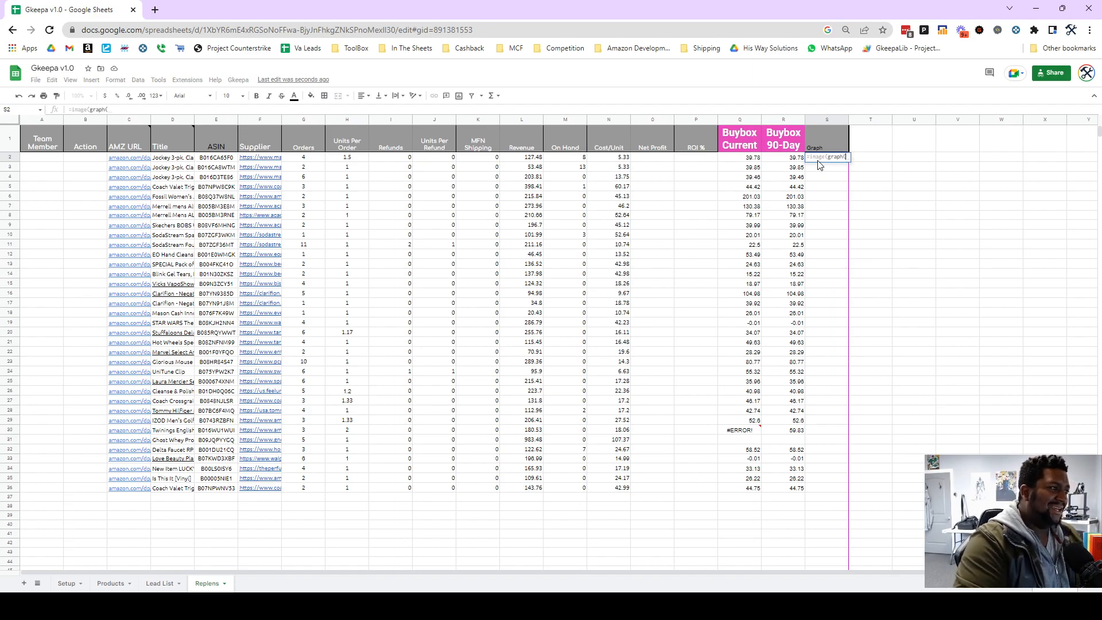
key(Left)
key(Left)
key(Left)
key(Left)
key(Left)
key(Left)
key(Left)
key(Left)
key(Left)
key(Left)
key(Left)
key(Left)
key(Left)
key(Left)
key(Left)
key(Left)
key(Right)
key(Right)
key(Right)
key(Left)
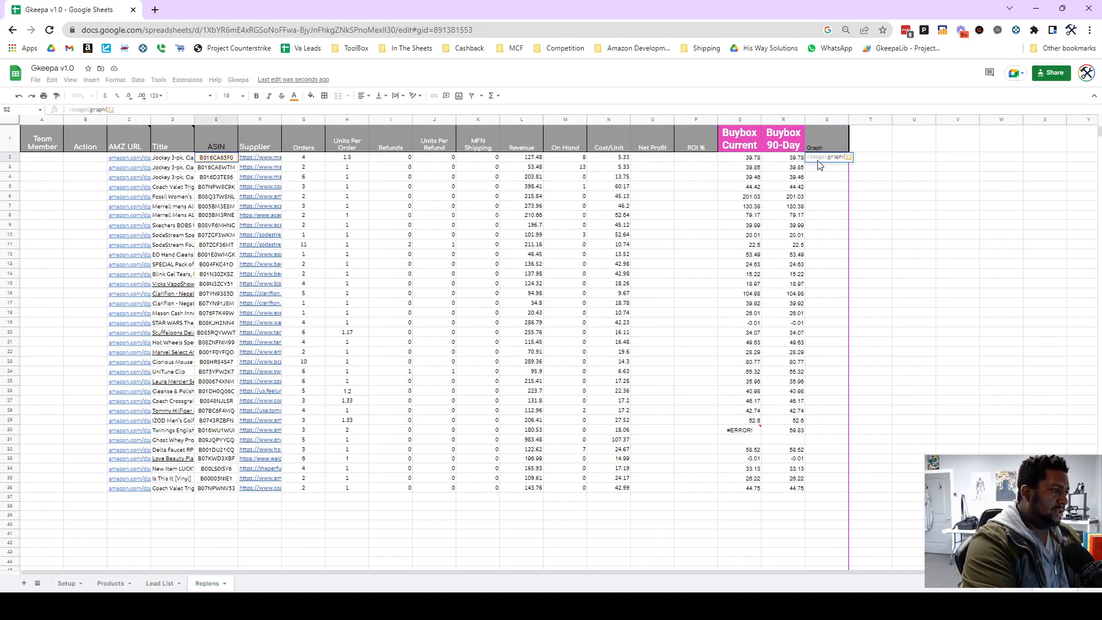
text())
key(Return)
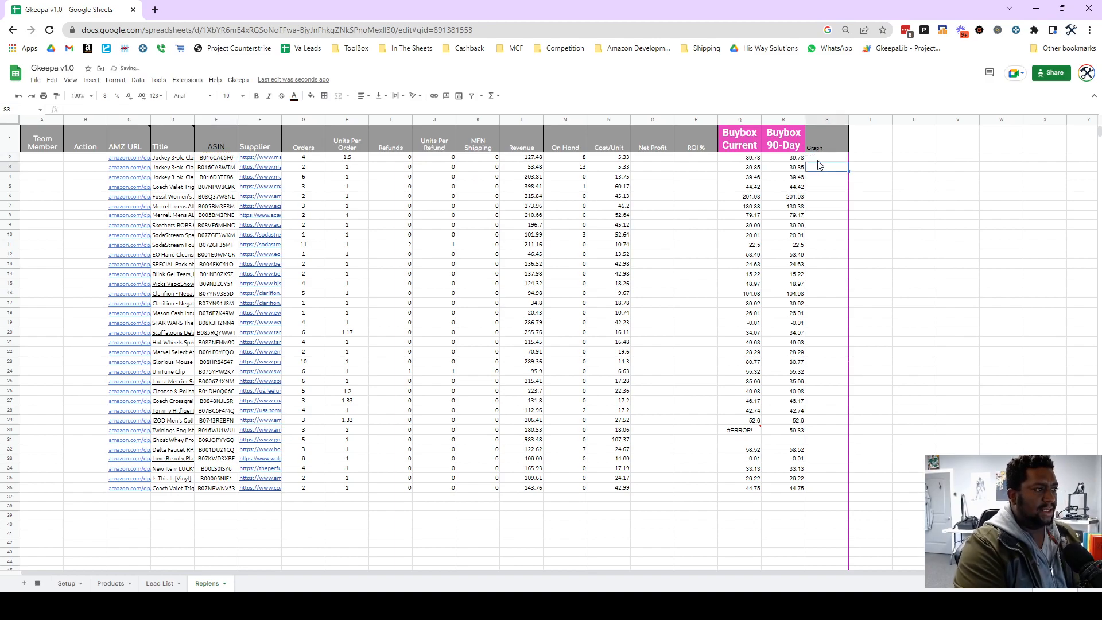
click(826, 158)
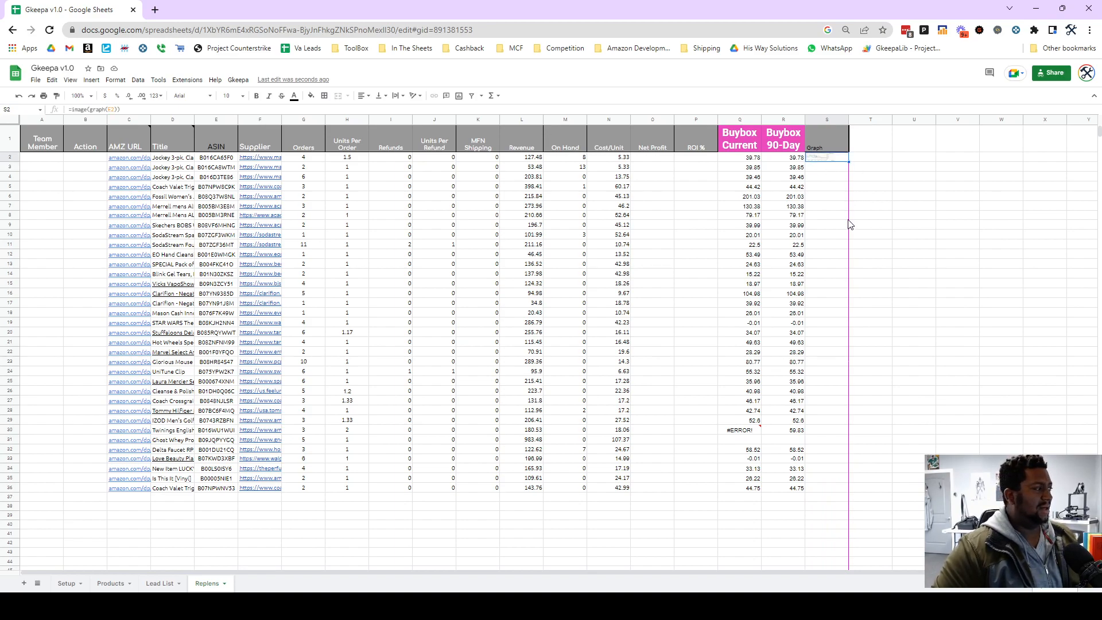
Resize the Graph column S to a width of 600 pixels
click(828, 119)
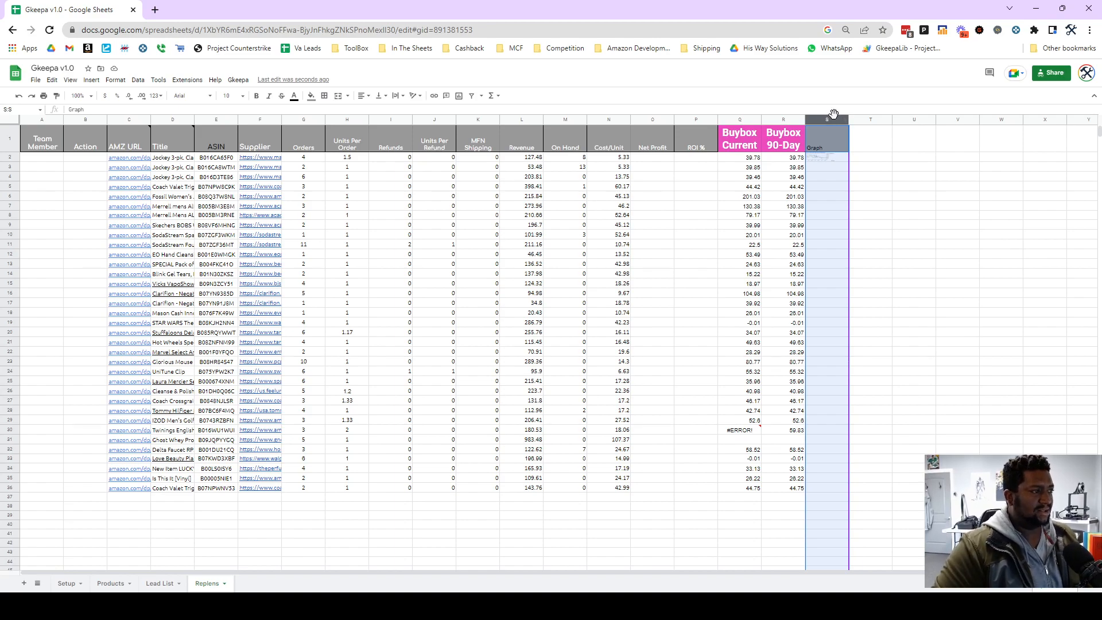
click(822, 120)
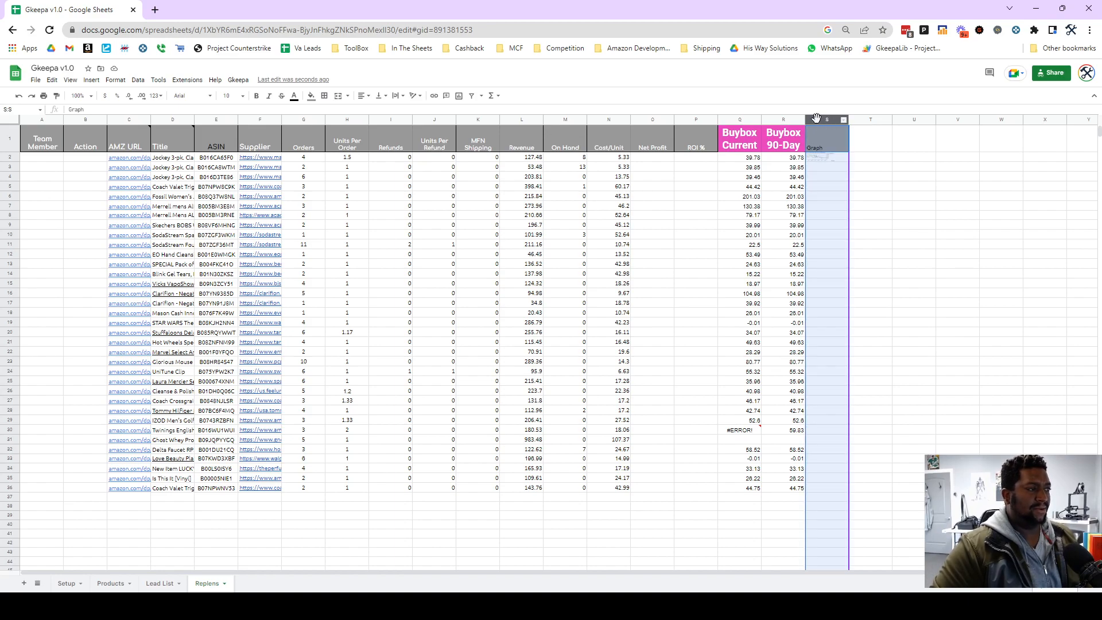
right_click(823, 130)
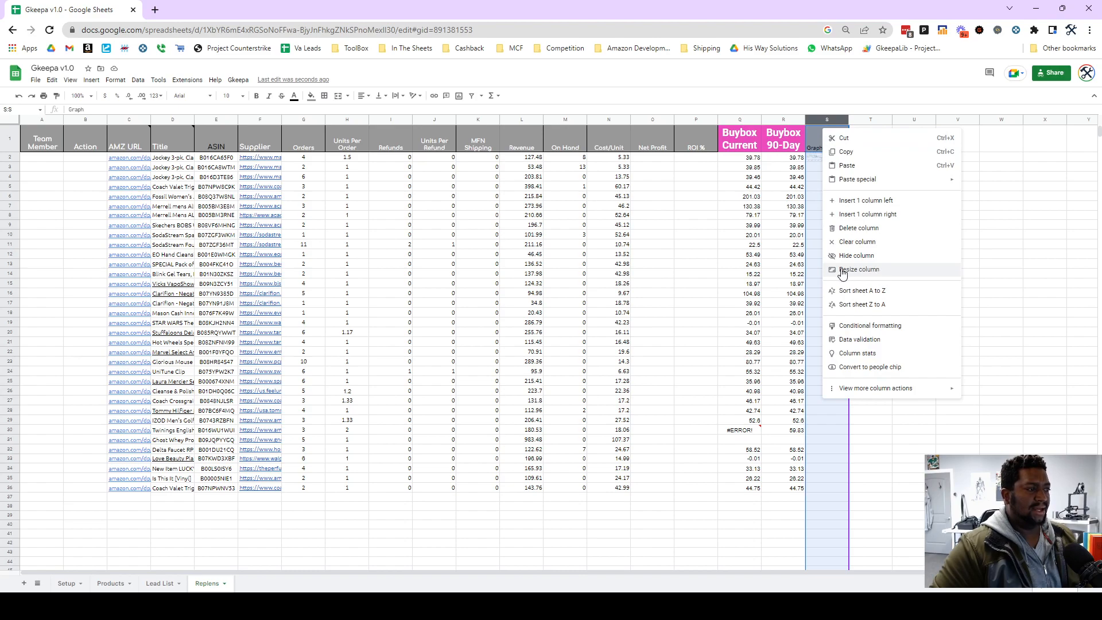
click(861, 268)
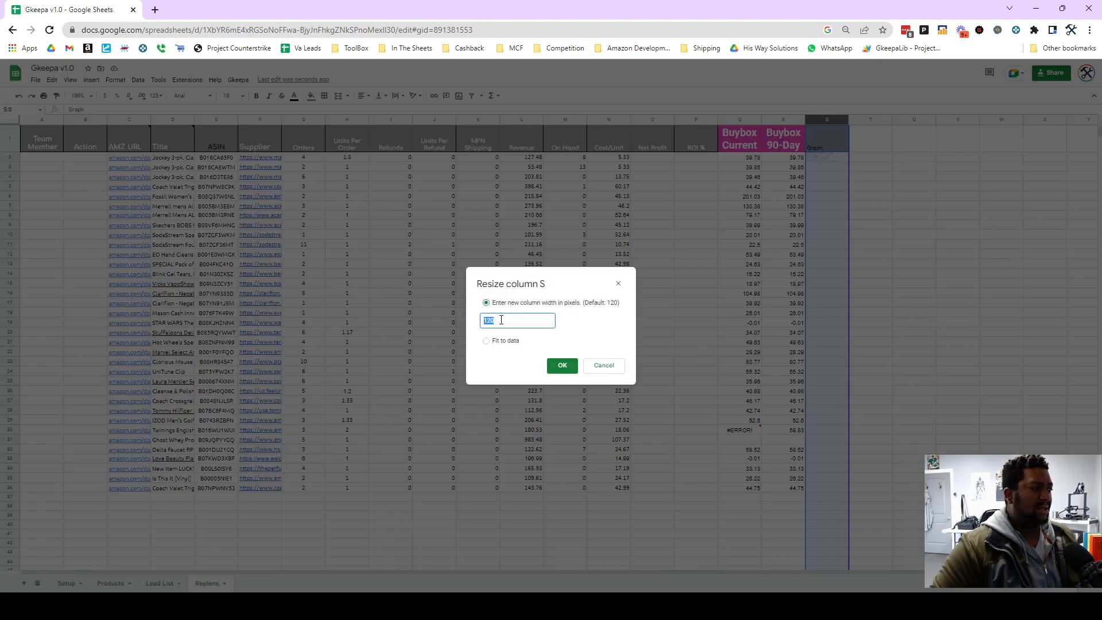
text(600)
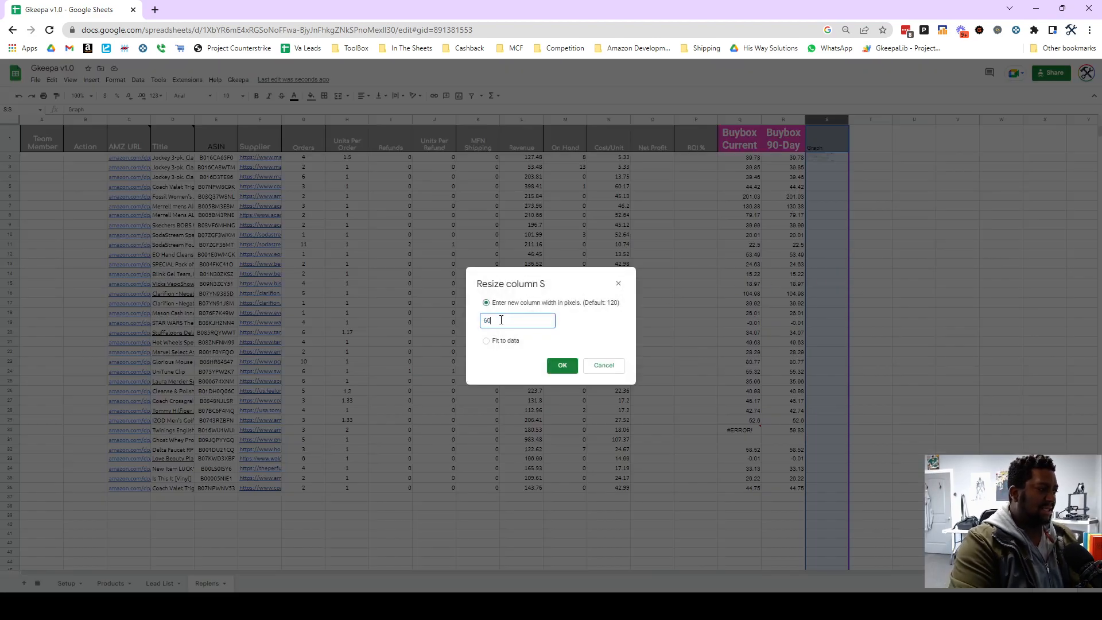
click(557, 365)
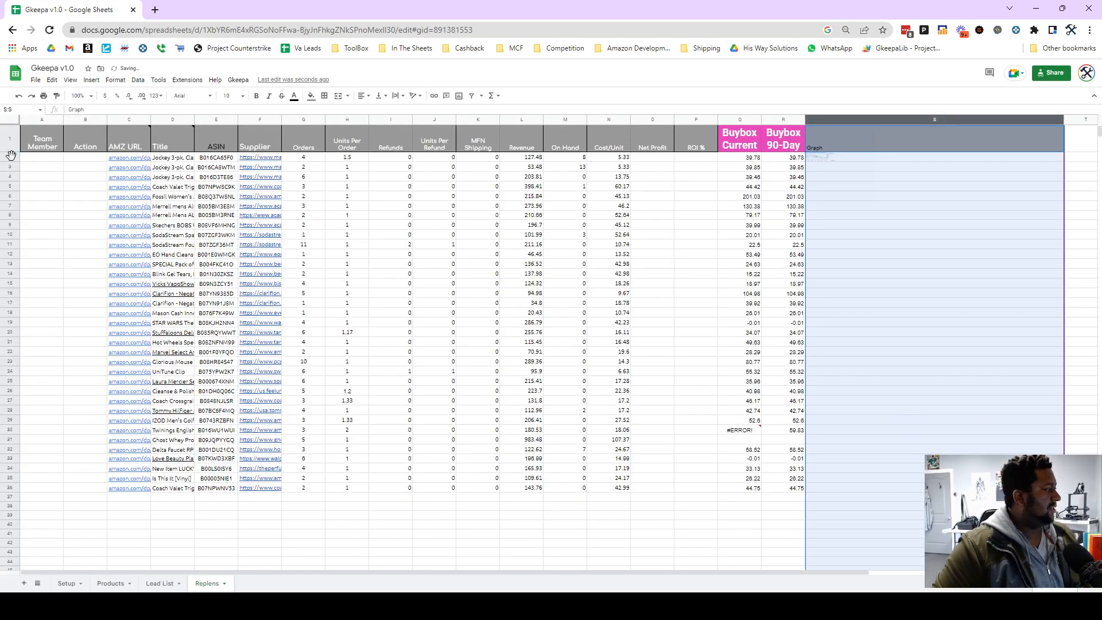
Set the height of rows 2 to 3594 in Replens to 188 pixels
click(10, 157)
key(ctrl+shift+Down)
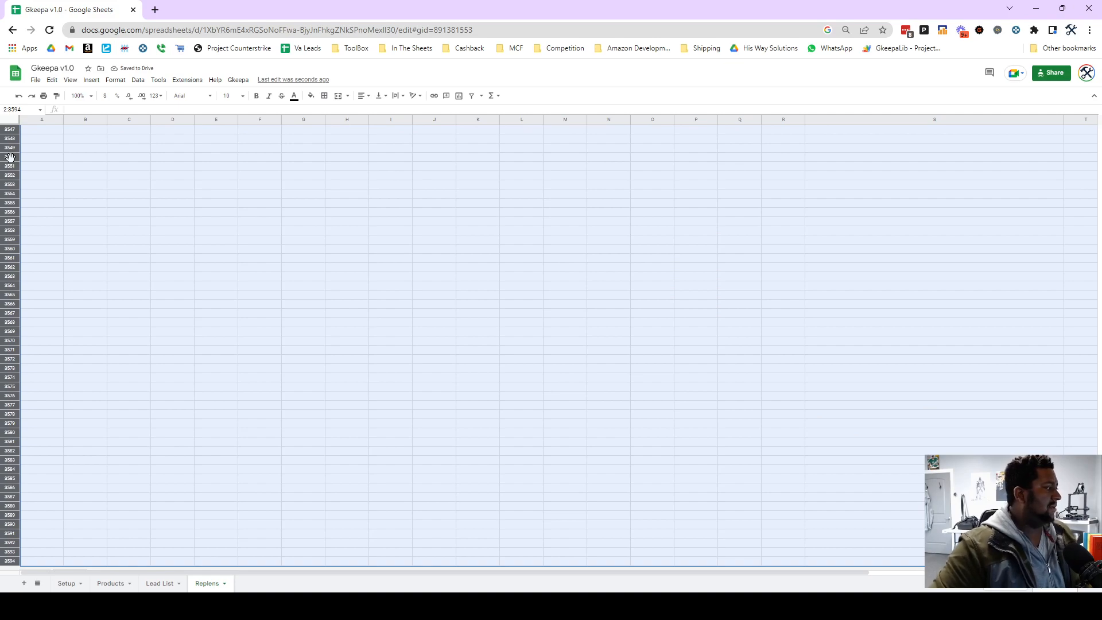
right_click(11, 151)
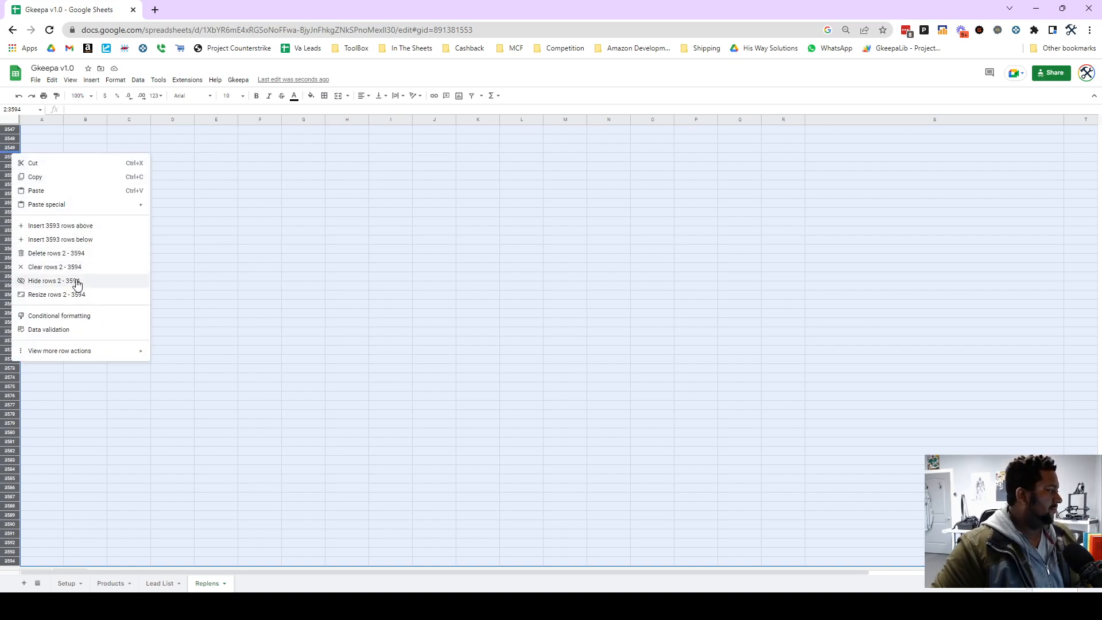
click(68, 296)
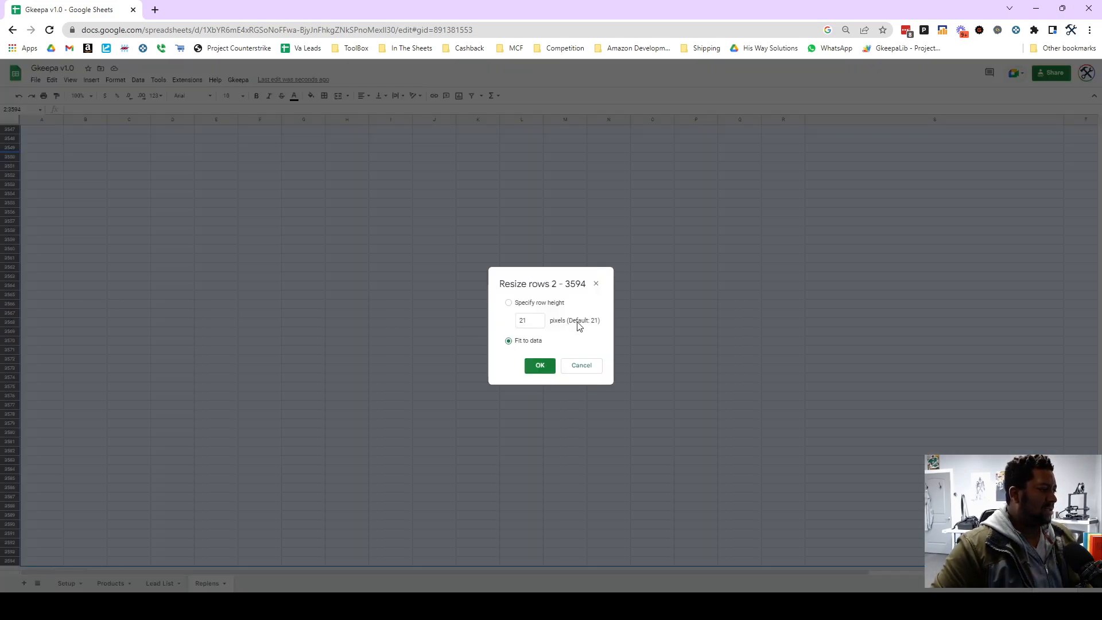
click(508, 303)
text(1)
text(40)
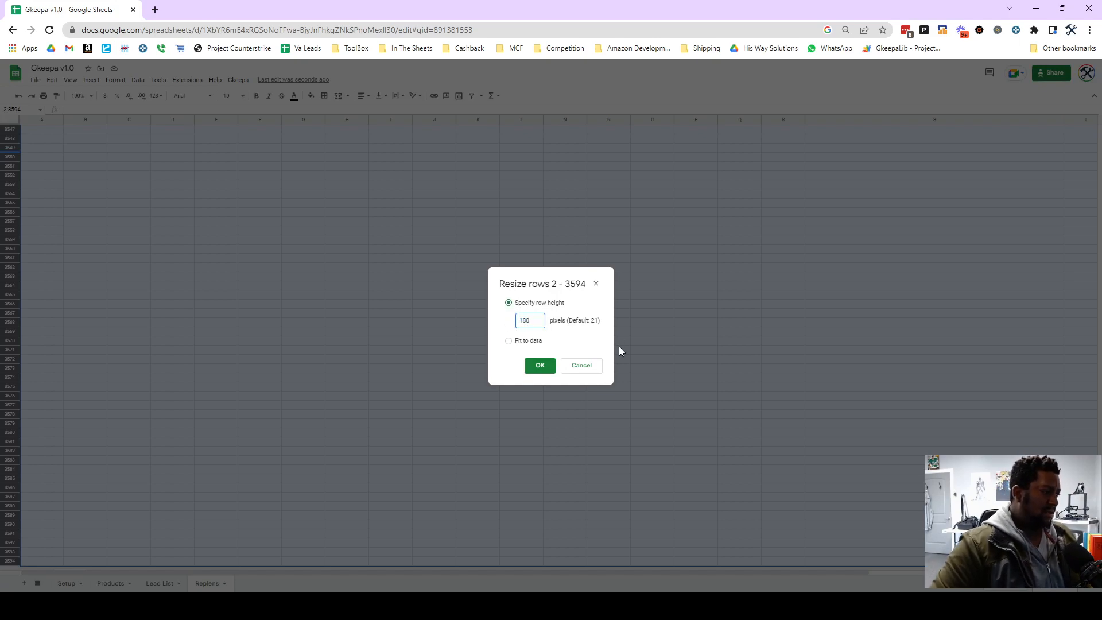
click(540, 365)
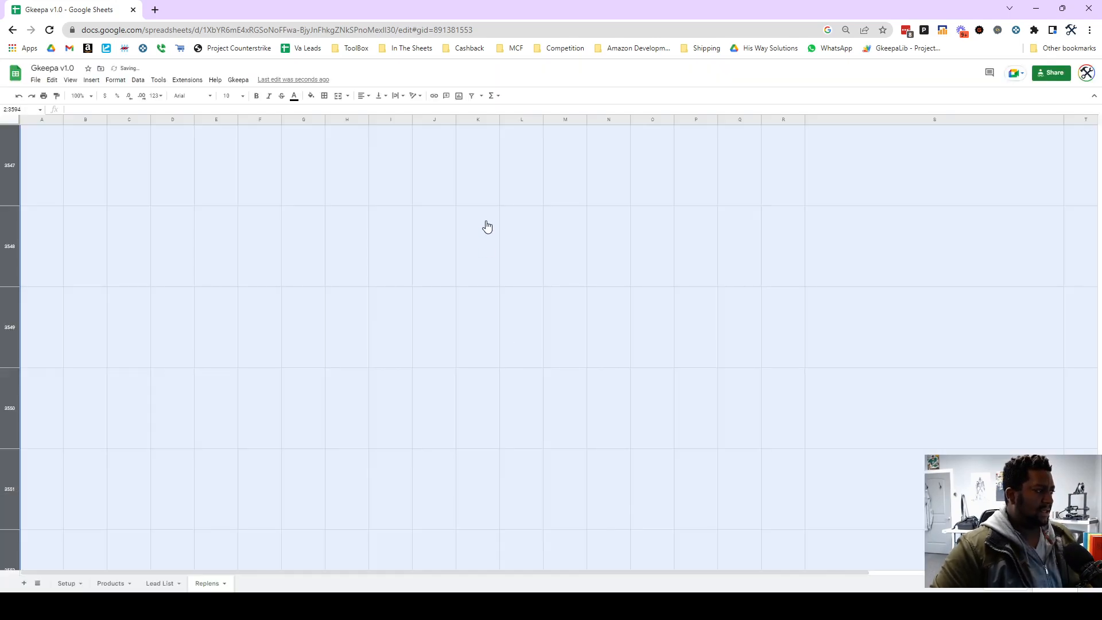
click(515, 119)
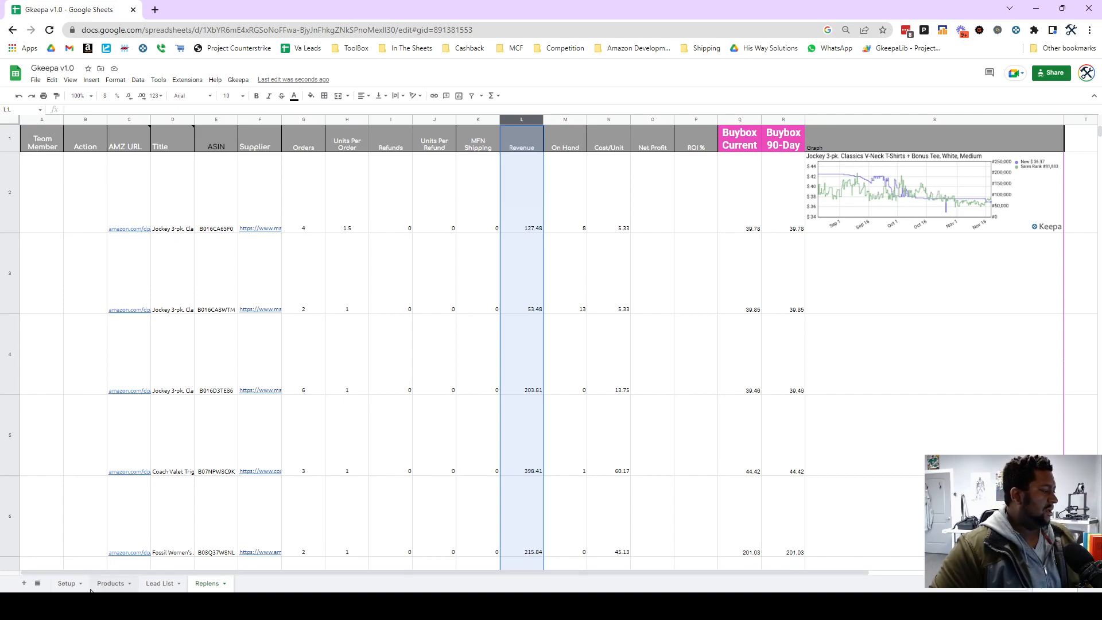
Check the chart-days setting above Graph Image on the Products sheet, and return to Replens
click(109, 583)
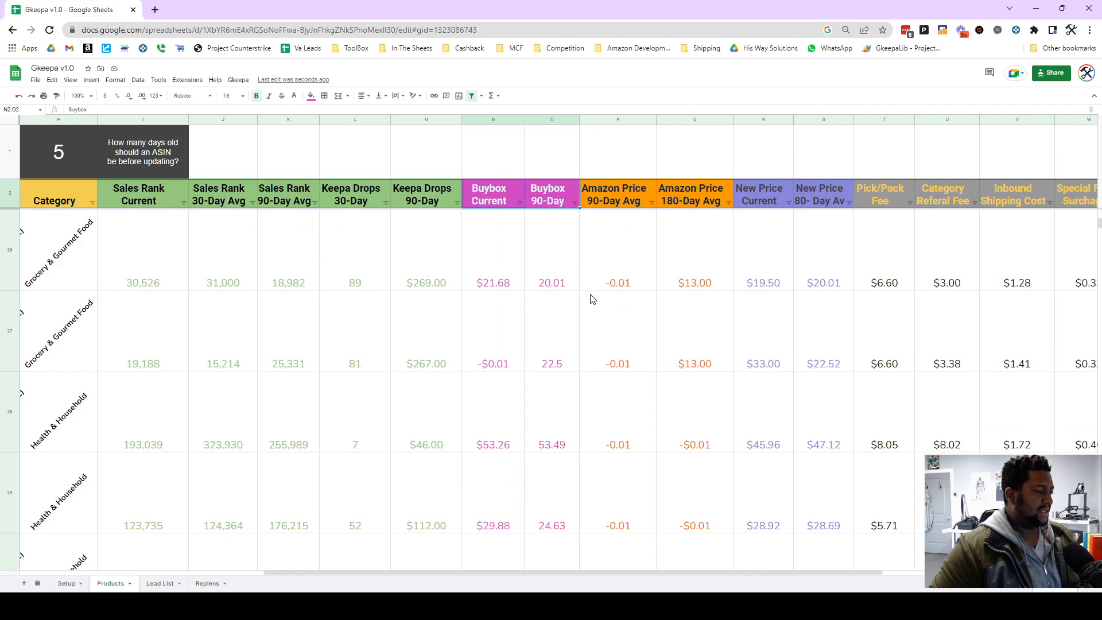
scroll(542, 365, right, 5)
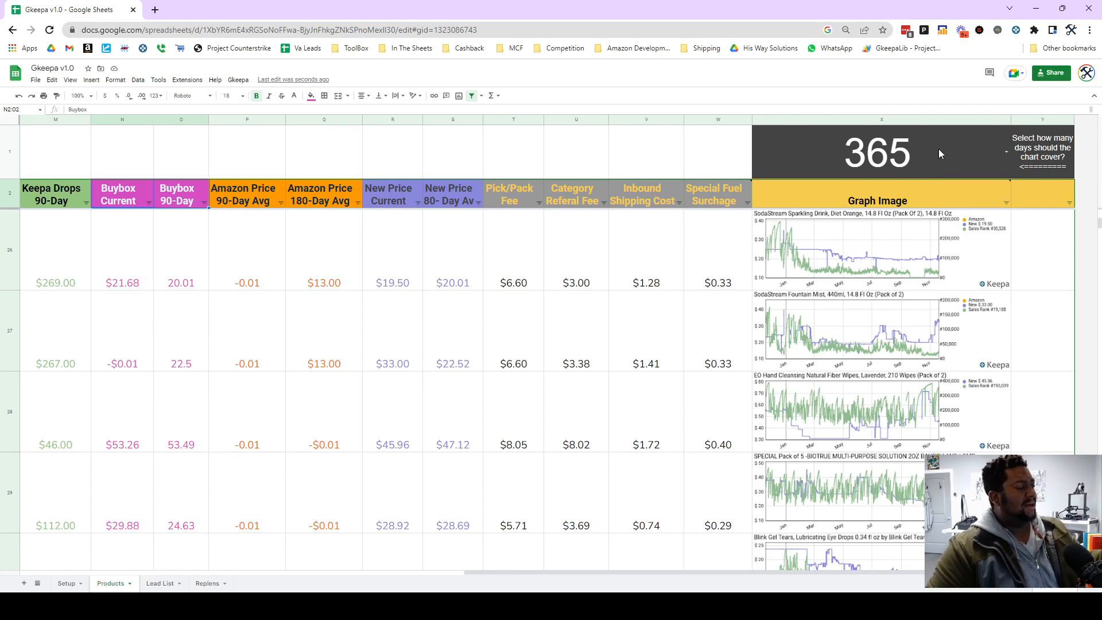
click(208, 583)
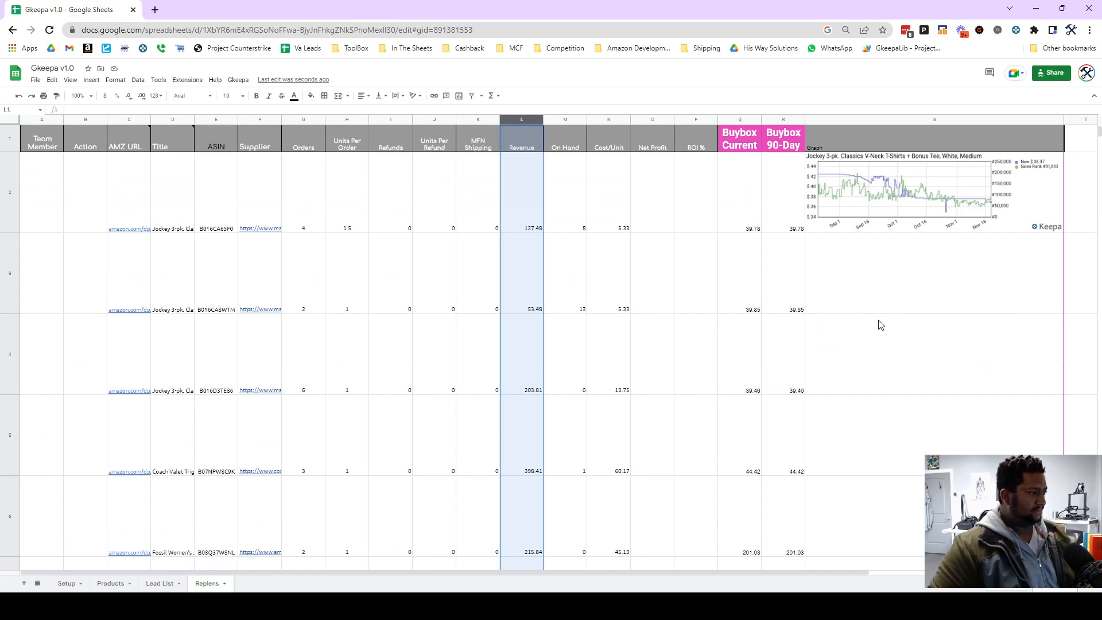
click(664, 218)
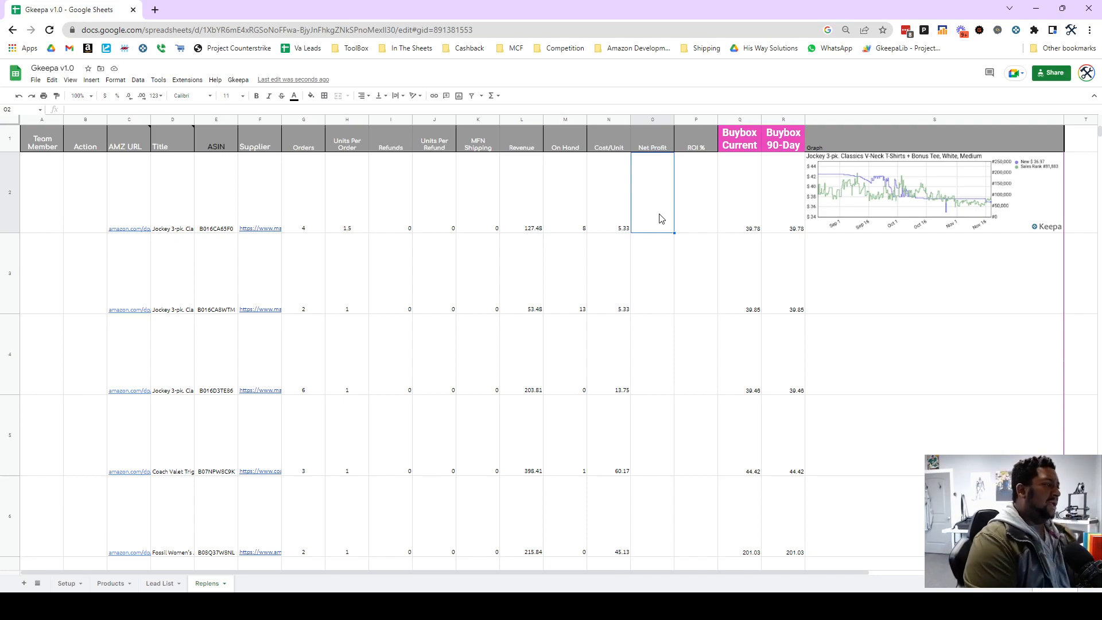
text(=)
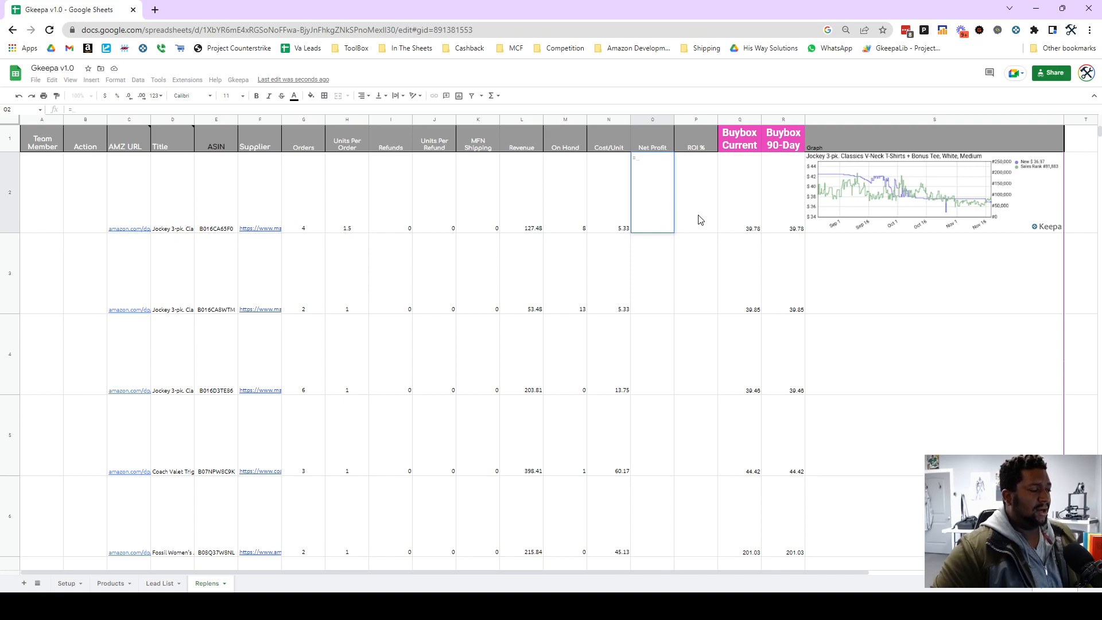
click(792, 202)
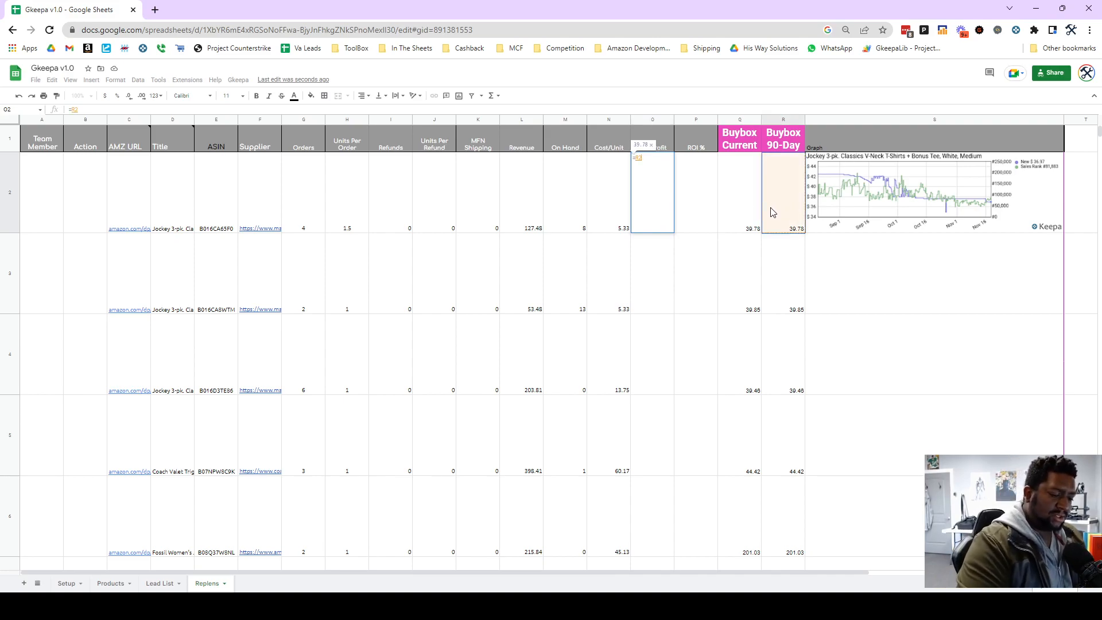
text(-)
key(Left)
key(Left)
key(Left)
key(Left)
key(Left)
key(Left)
key(Left)
key(Left)
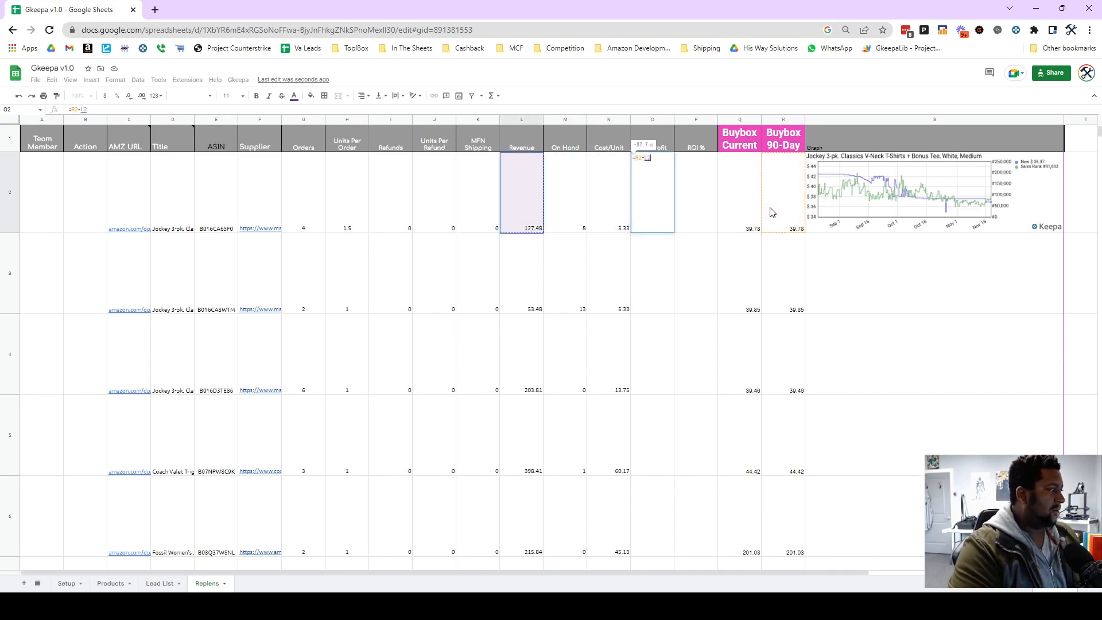
key(Right)
key(Right)
key(Right)
key(Right)
key(Right)
key(Right)
key(Right)
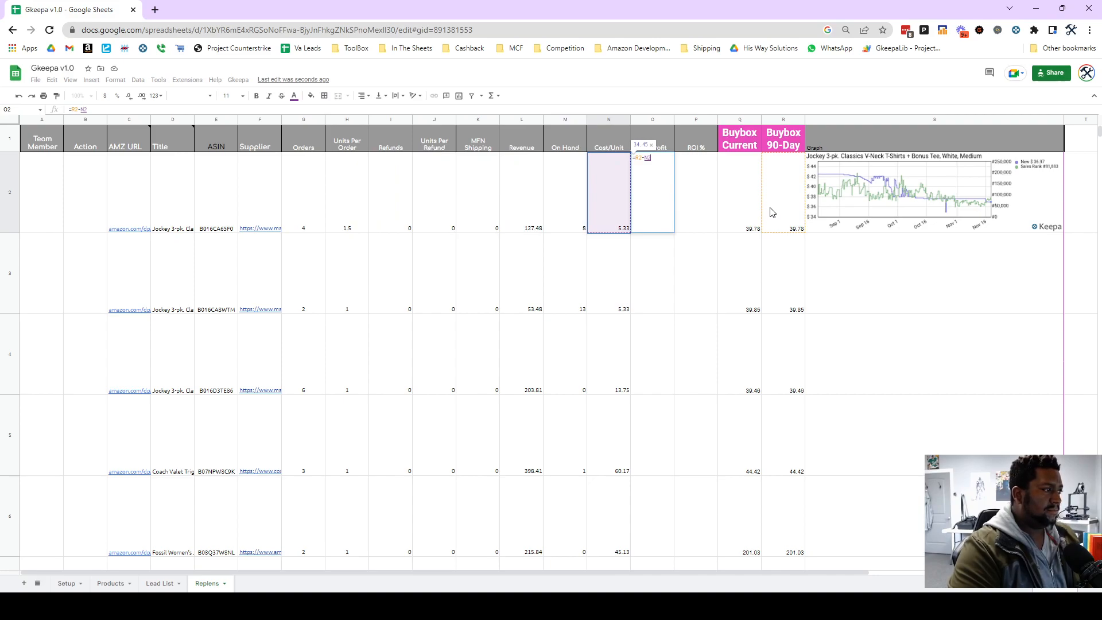
text(-)
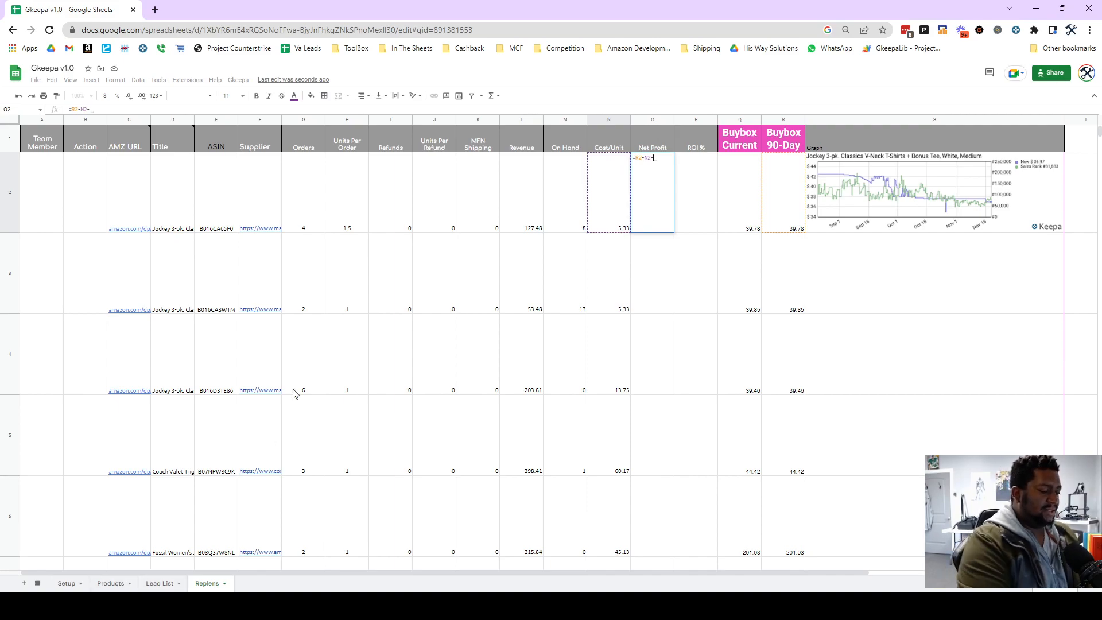
key(BackSpace)
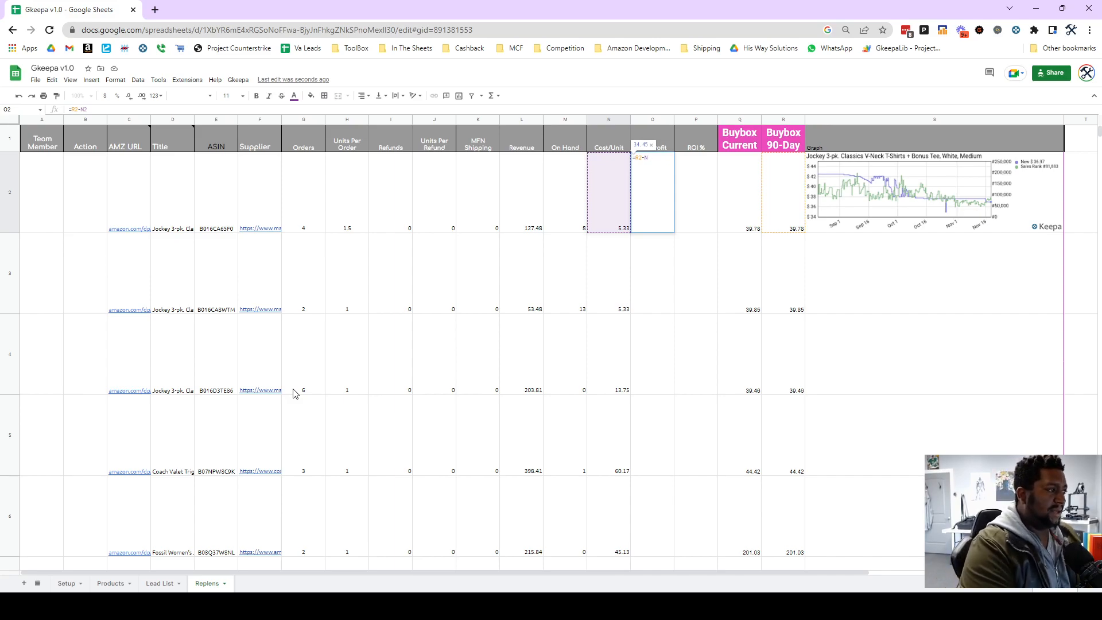
key(BackSpace)
key(BackSpace)
key(BackSpace)
key(BackSpace)
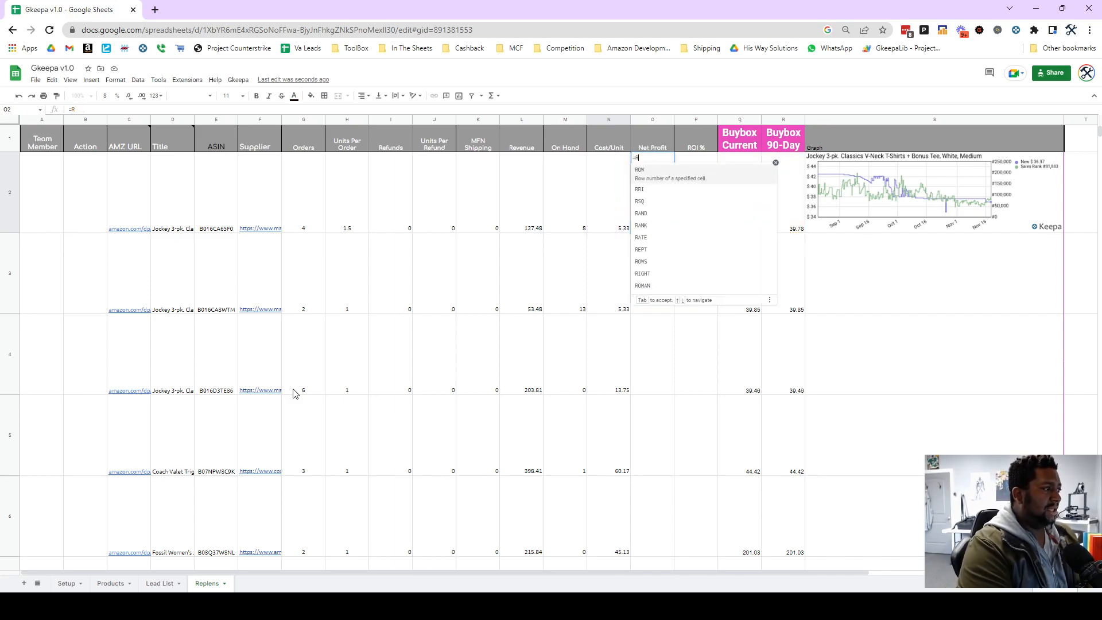
key(BackSpace)
key(BackSpace)
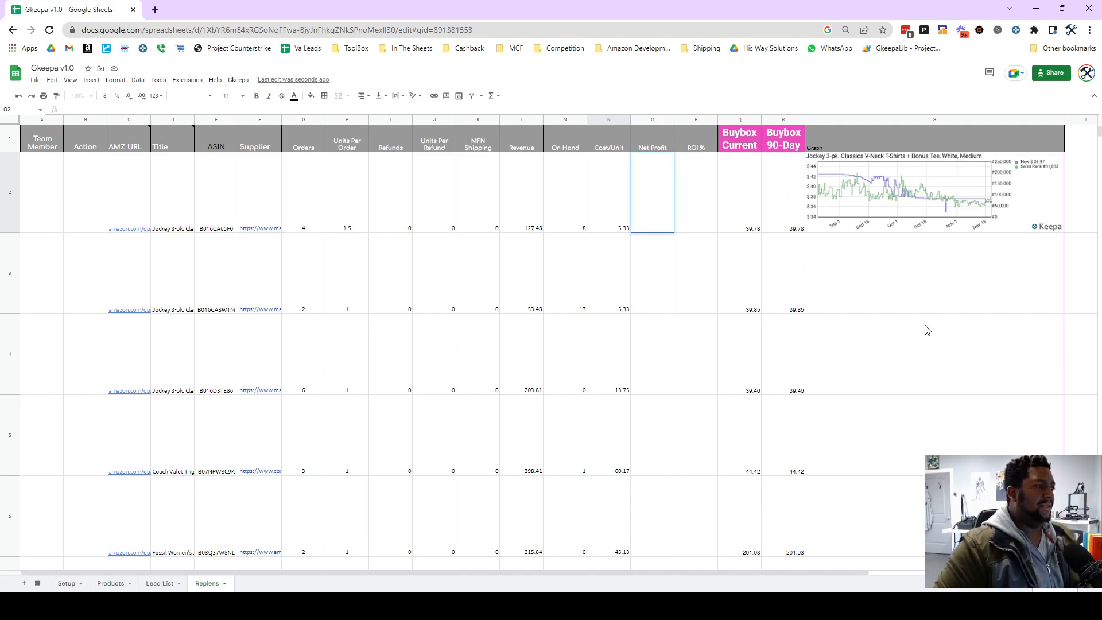
click(976, 291)
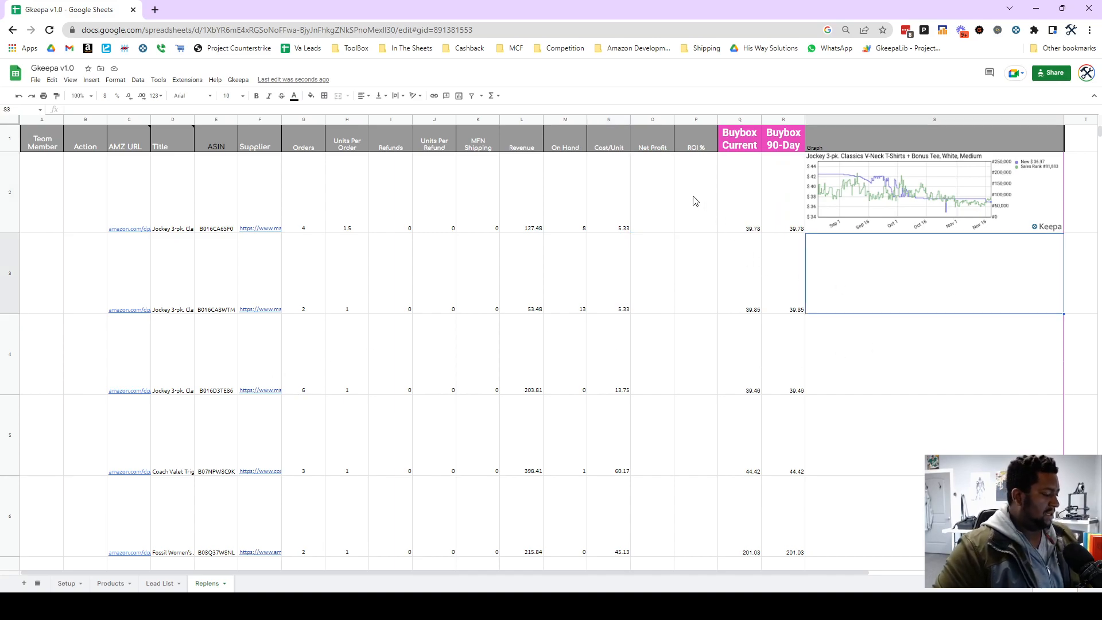
Copy the Pick/Pack Fee, Category Referral Fee, Inbound Shipping Cost and Special Fuel Surcharge headers from Products into T1:W1 of Replens as plain values
scroll(692, 195, right, 2)
scroll(691, 196, right, 5)
click(770, 140)
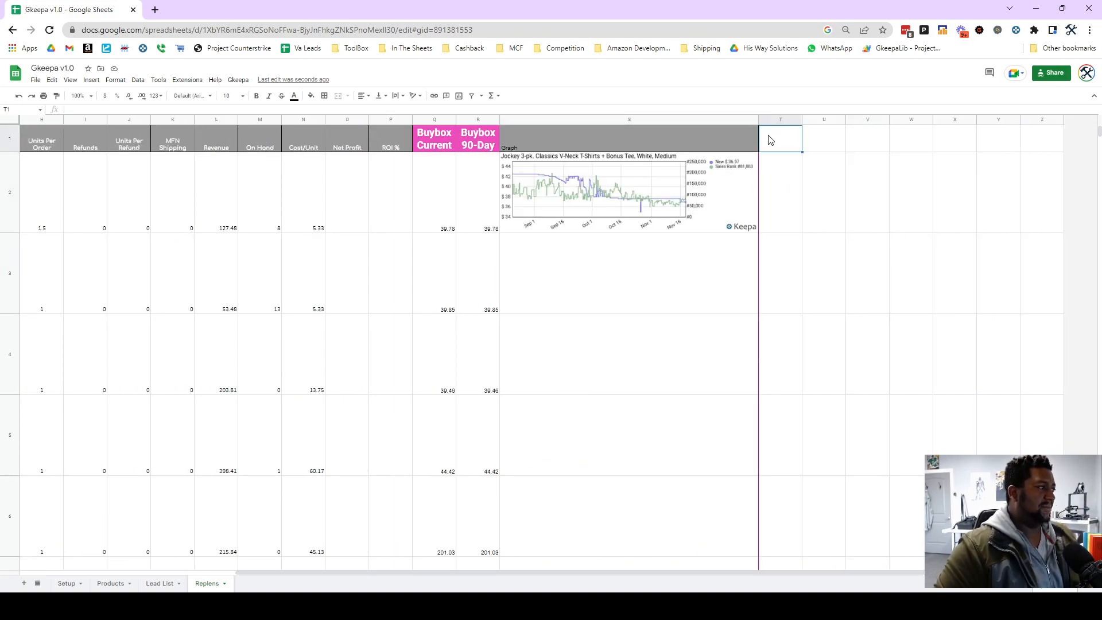
click(109, 584)
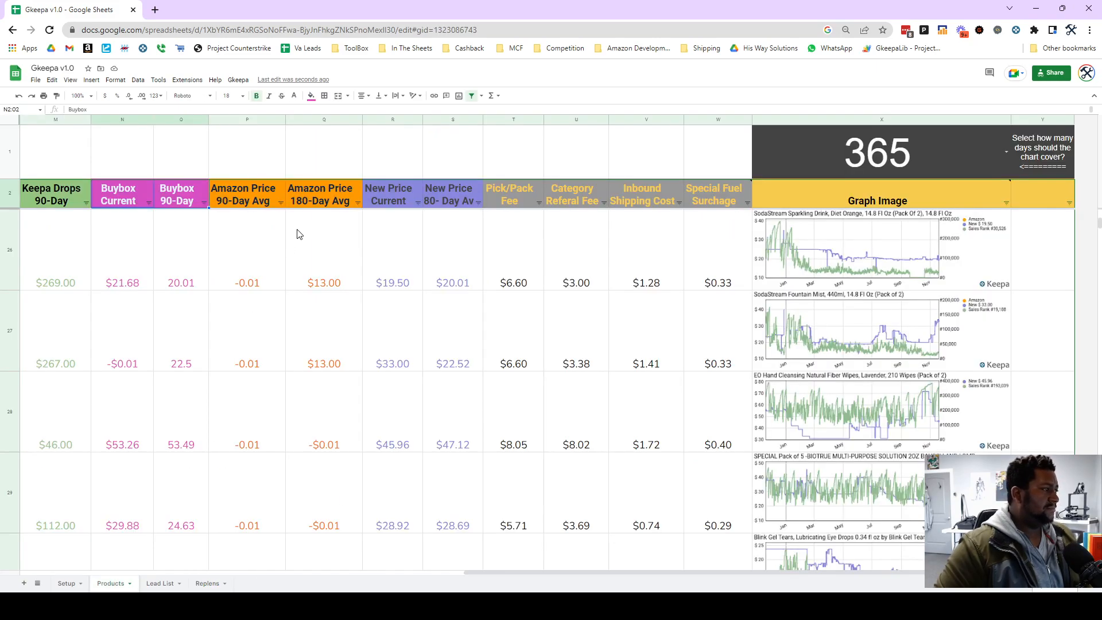
drag(515, 198, 699, 199)
key(ctrl+c)
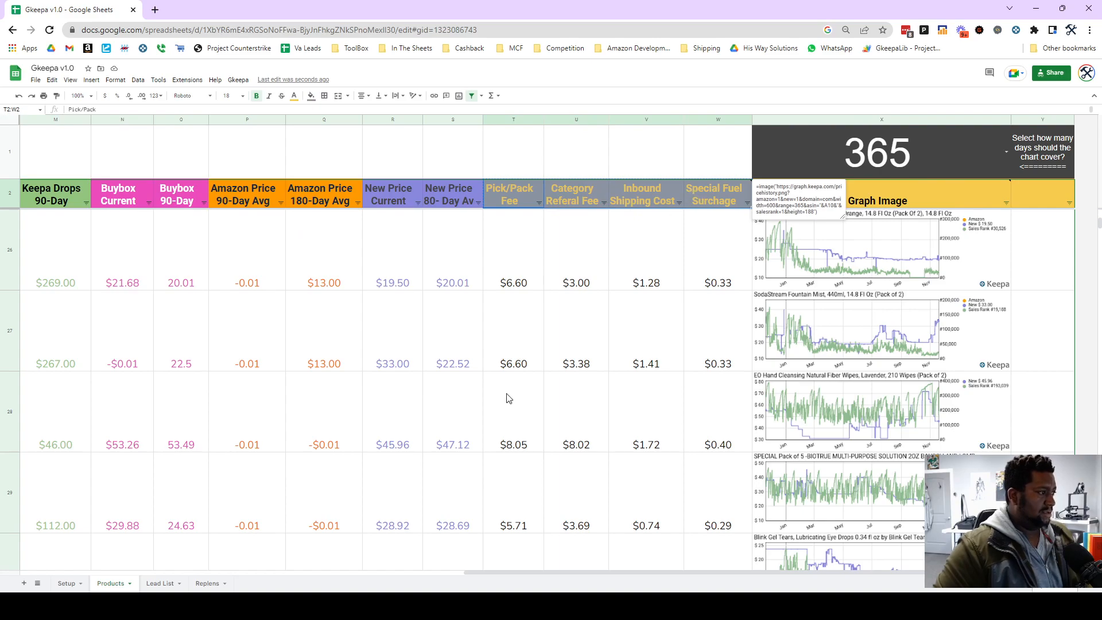
click(211, 584)
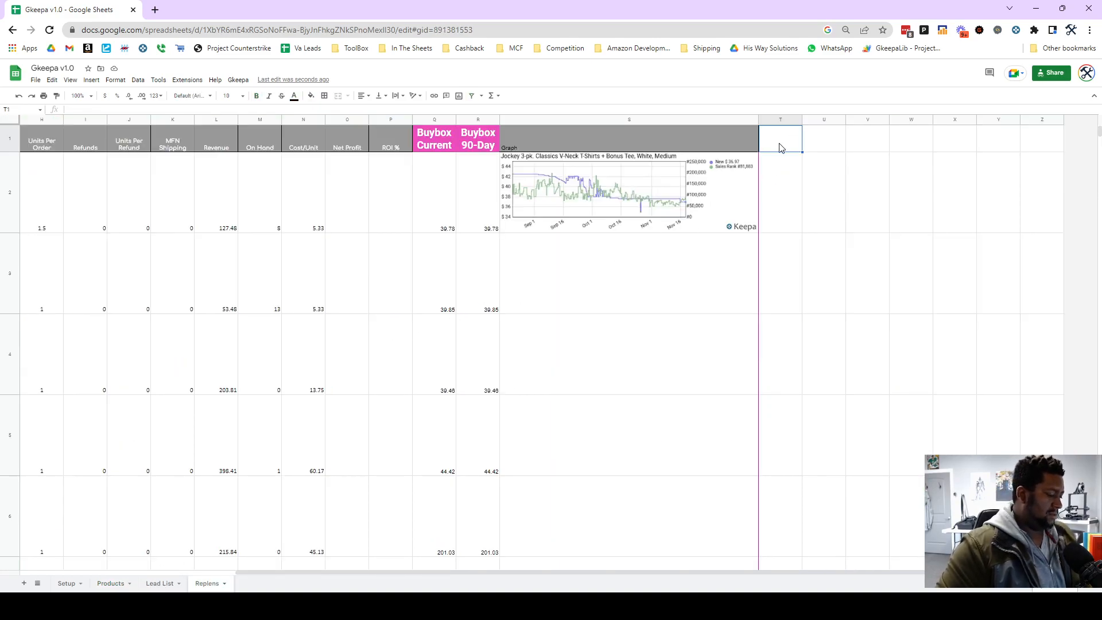
key(ctrl+v)
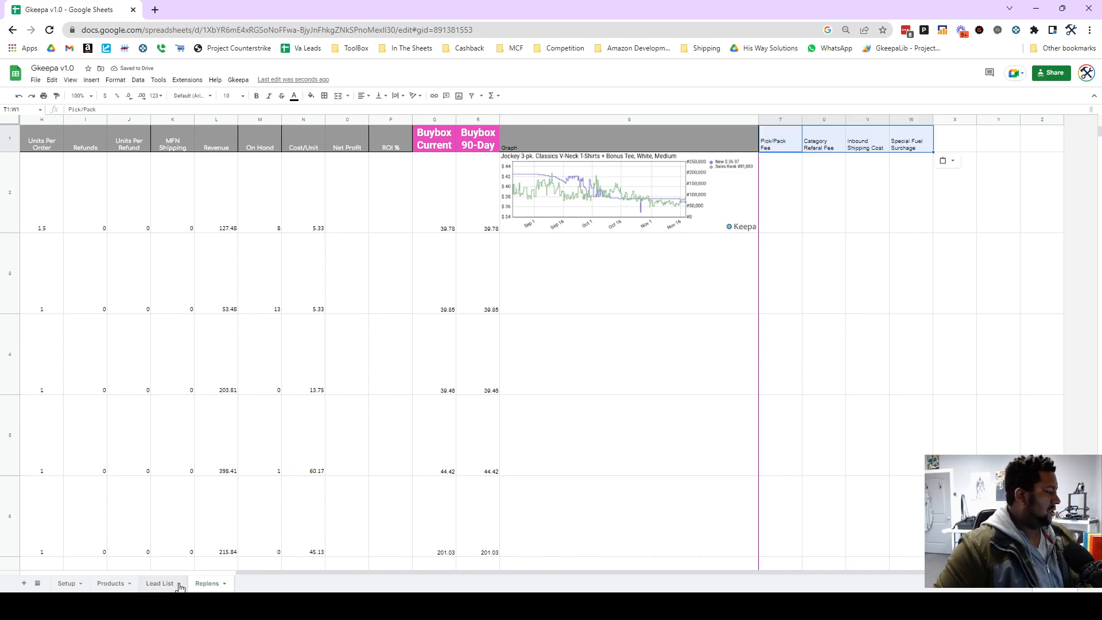
Check the Pick/Pack Fee column letter in Products and enter =gkeepa(E2,"T") in cell T2 of Replens
click(111, 584)
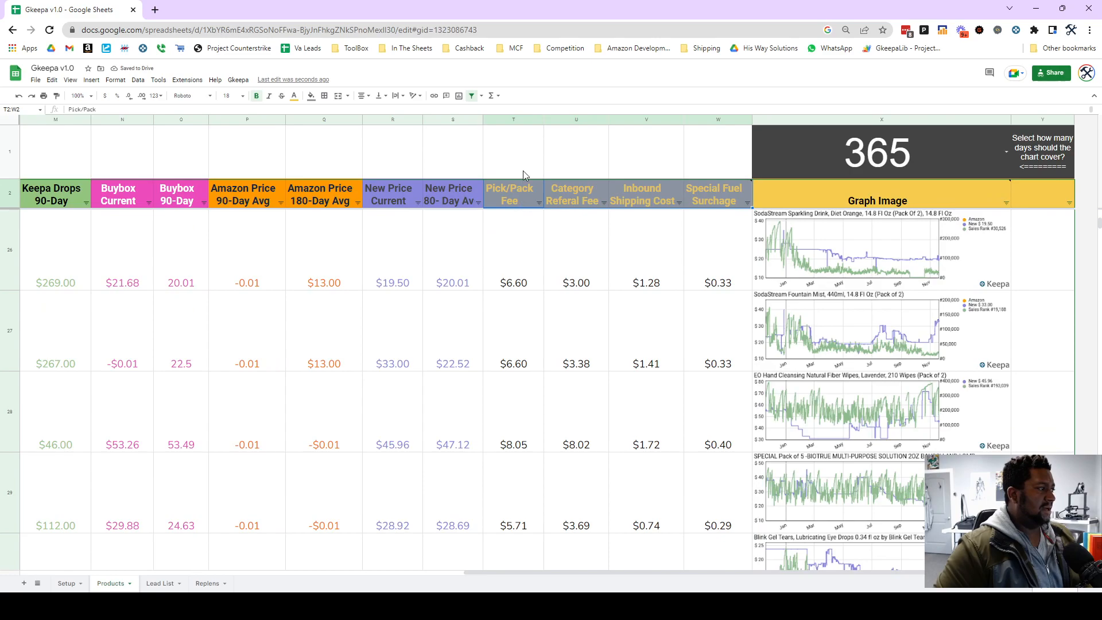
click(201, 584)
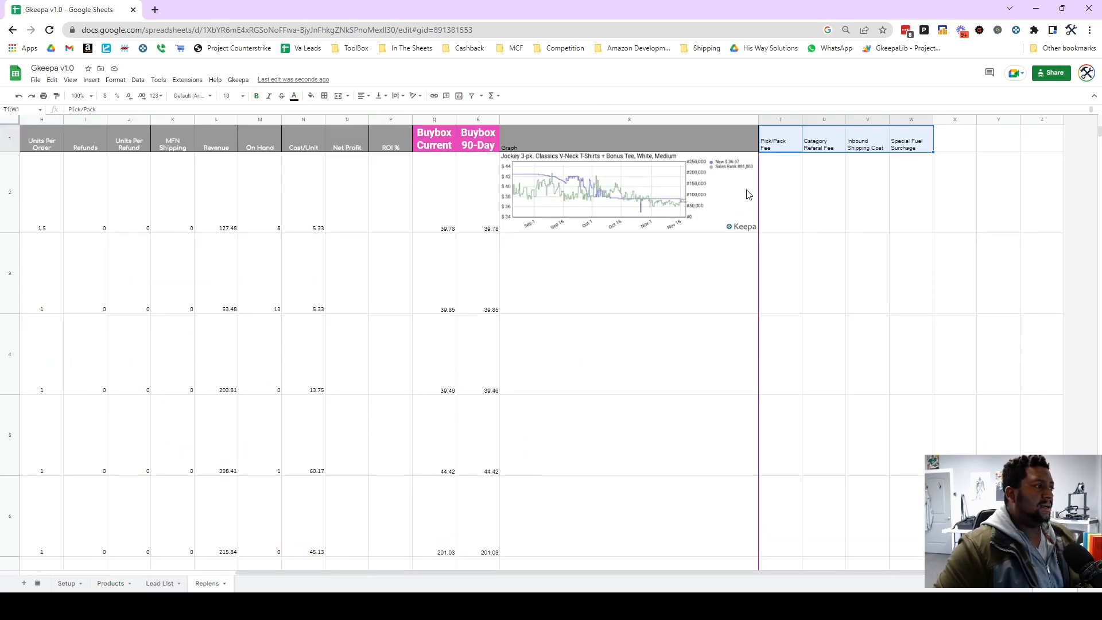
click(785, 205)
text(=)
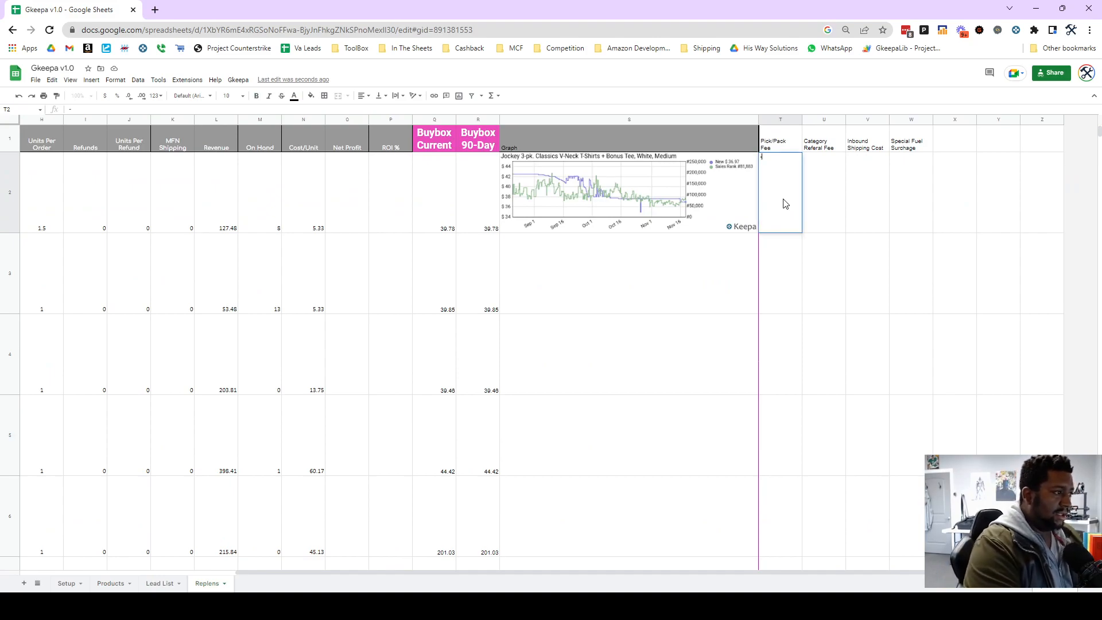
text(ge)
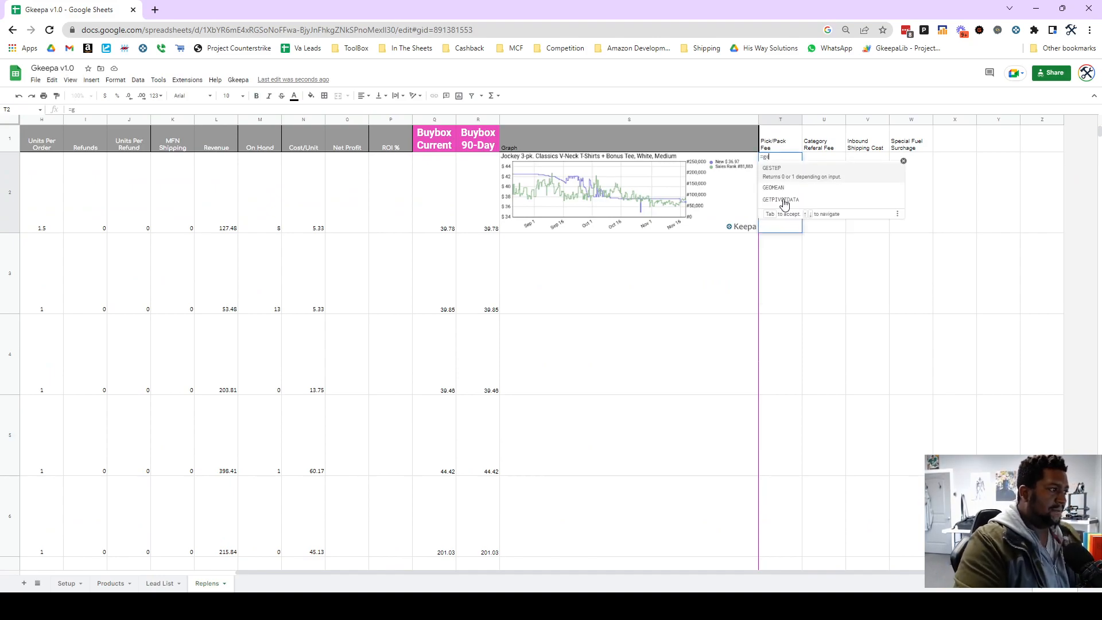
key(BackSpace)
text(keepa()
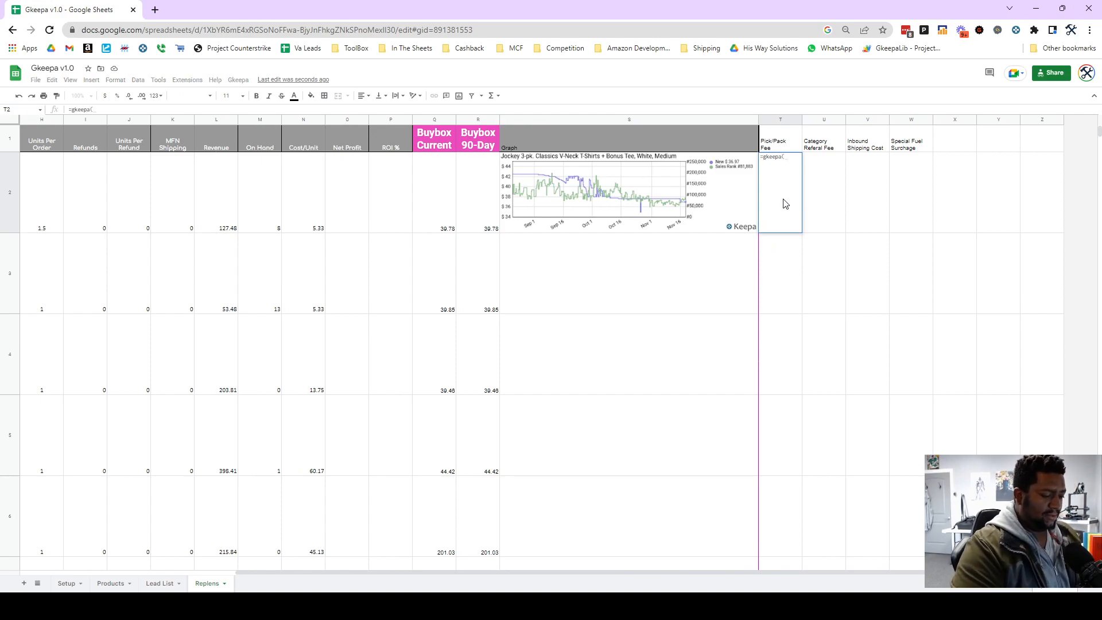
key(Left)
key(Left)
key(Left)
key(Left)
key(Left)
key(Left)
key(Left)
key(Left)
key(Left)
key(Left)
key(Left)
key(Left)
key(Left)
key(Left)
key(Left)
key(Left)
key(Left)
key(Left)
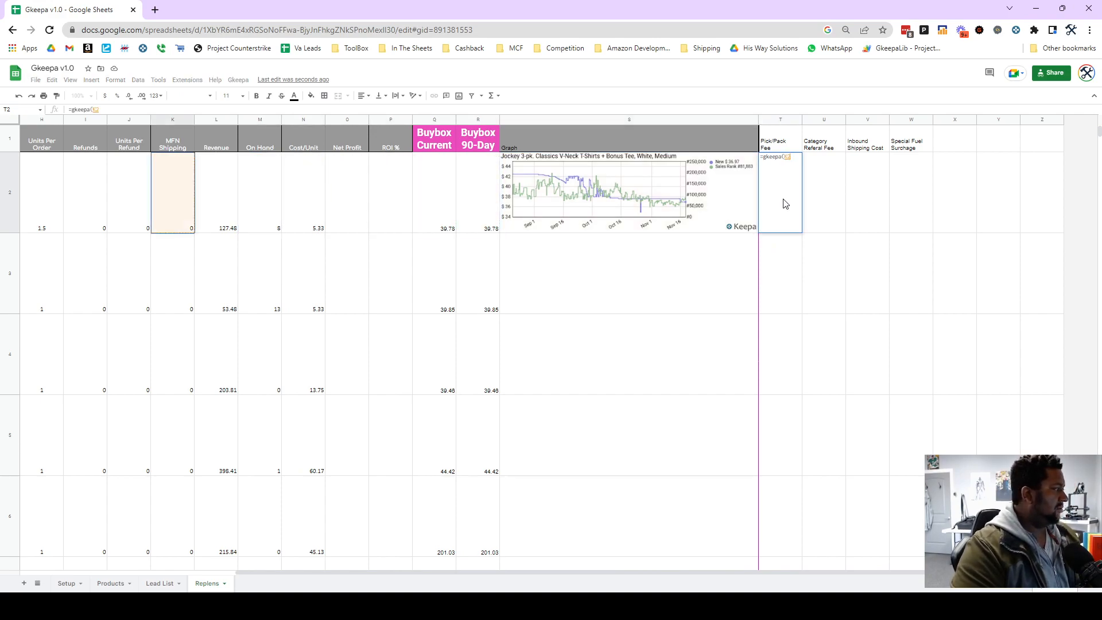
key(Right)
key(Right)
key(Right)
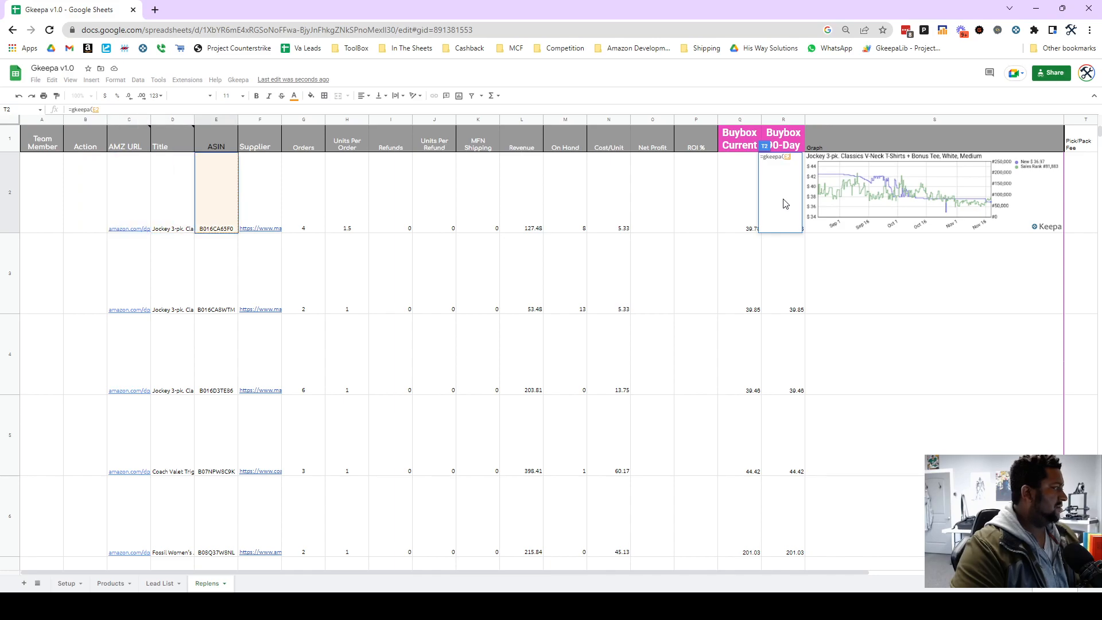
text(,)
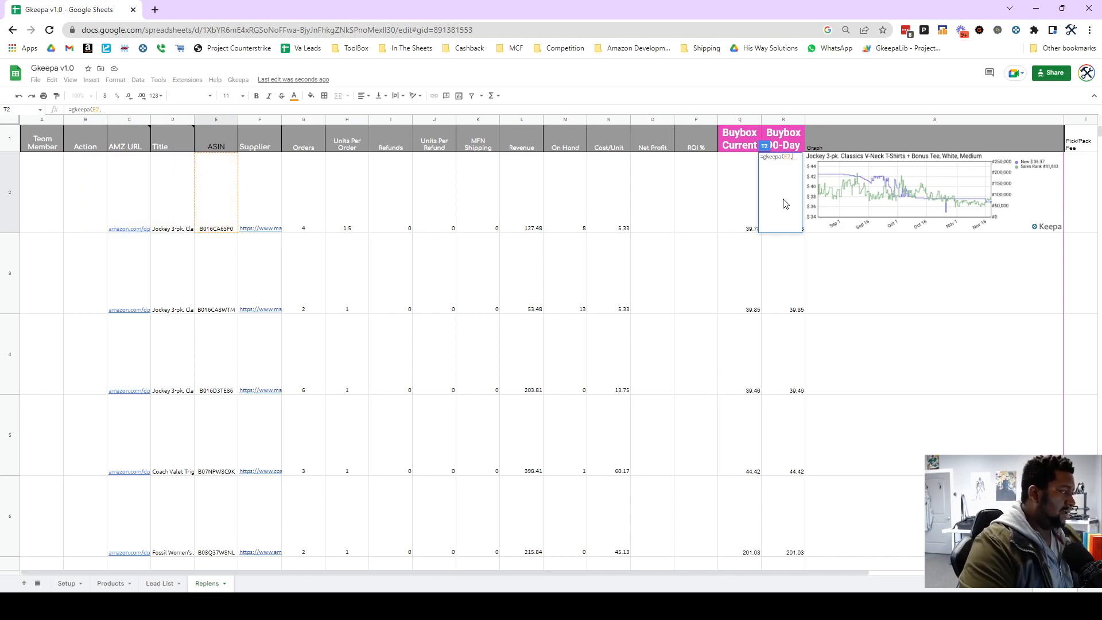
text(")
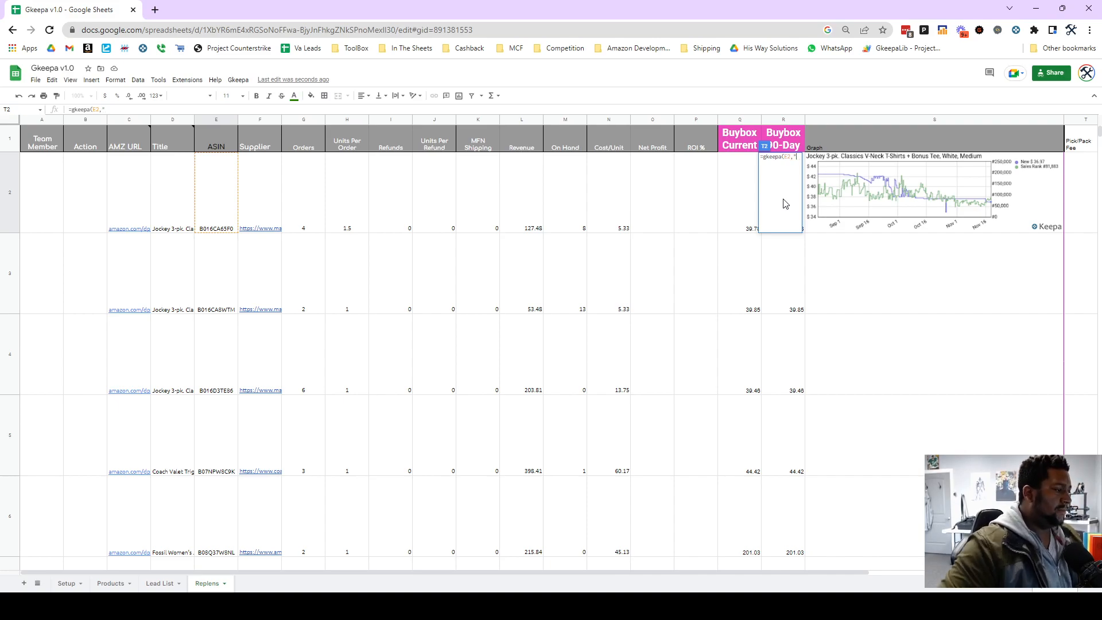
drag(527, 574, 768, 579)
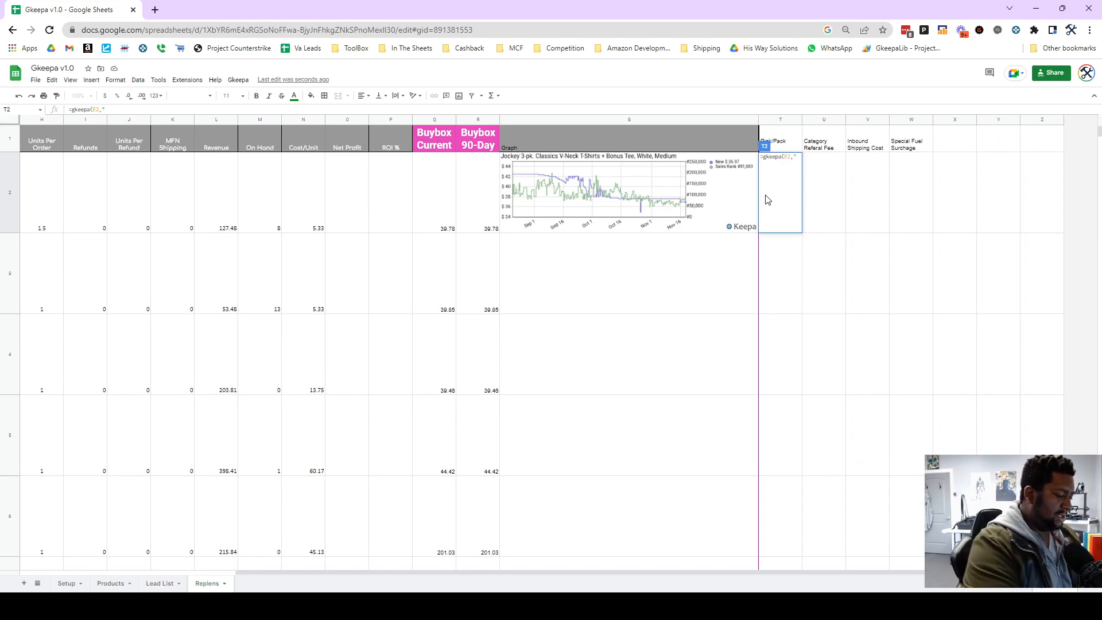
text(T"))
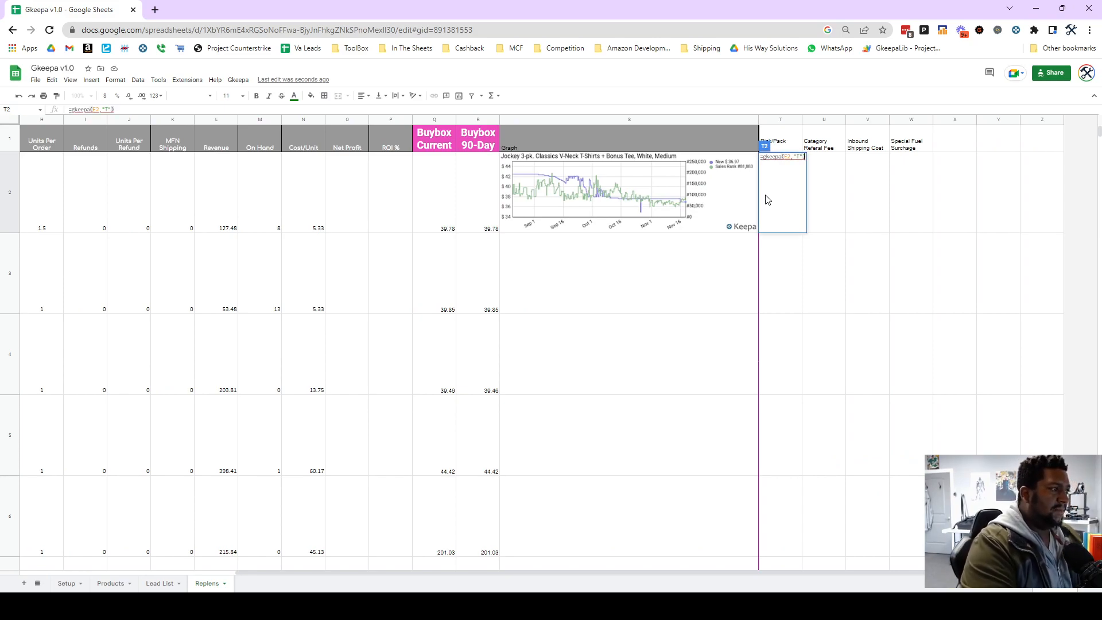
key(Return)
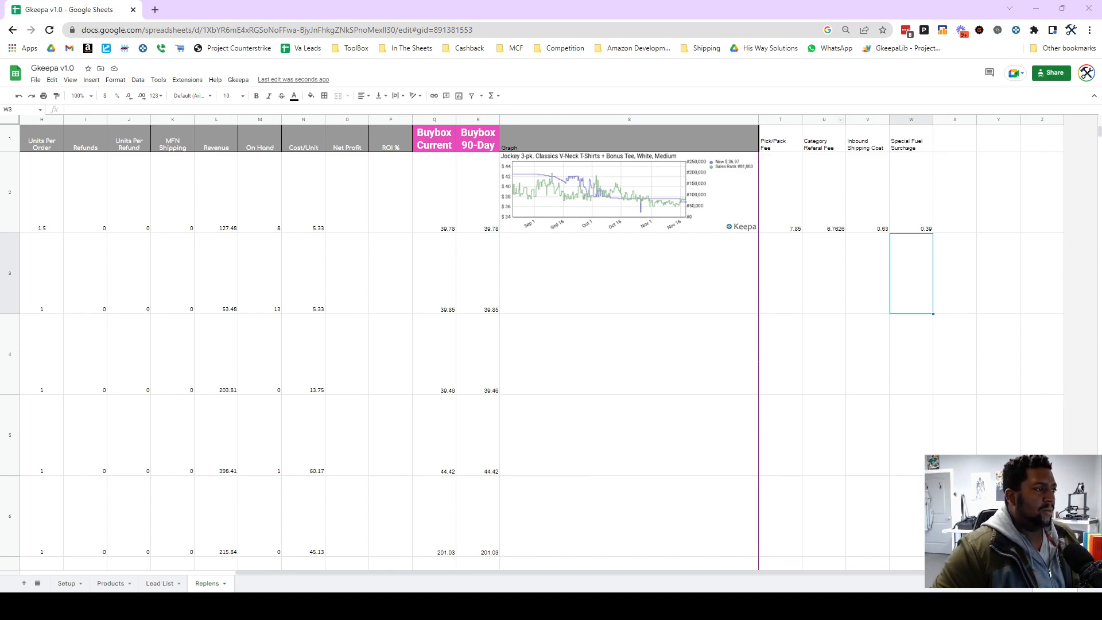
Format columns U to W of Replens, holding the referral, inbound shipping and fuel surcharge fees, as currency
drag(823, 119, 916, 119)
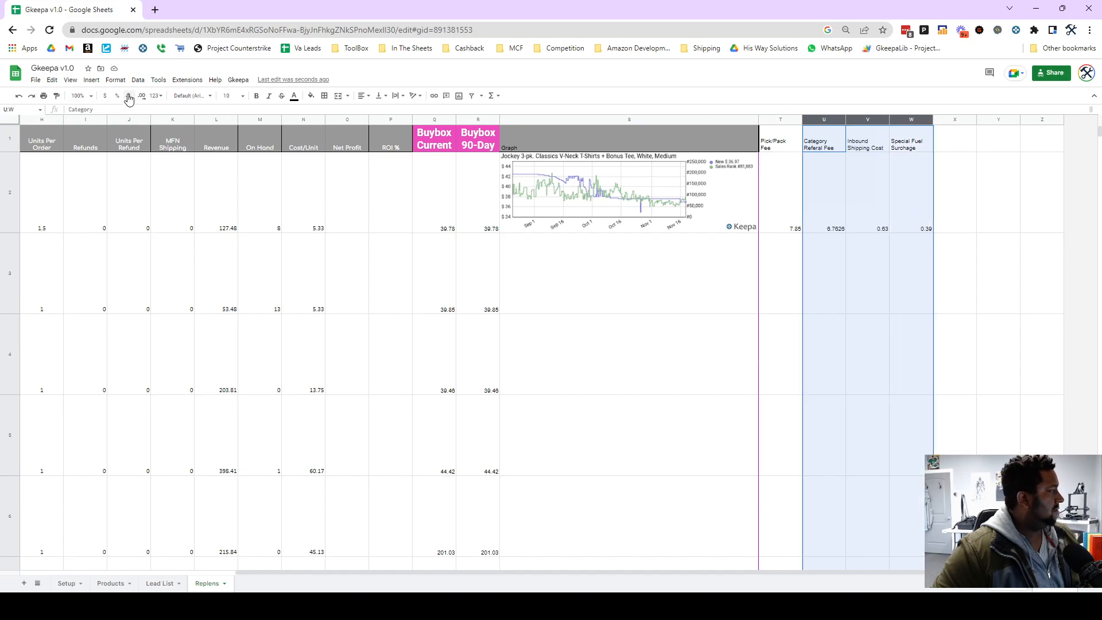
click(104, 96)
click(834, 294)
Fill the four fee formulas in T2:W2 down columns T to W through row 45
drag(788, 229, 921, 230)
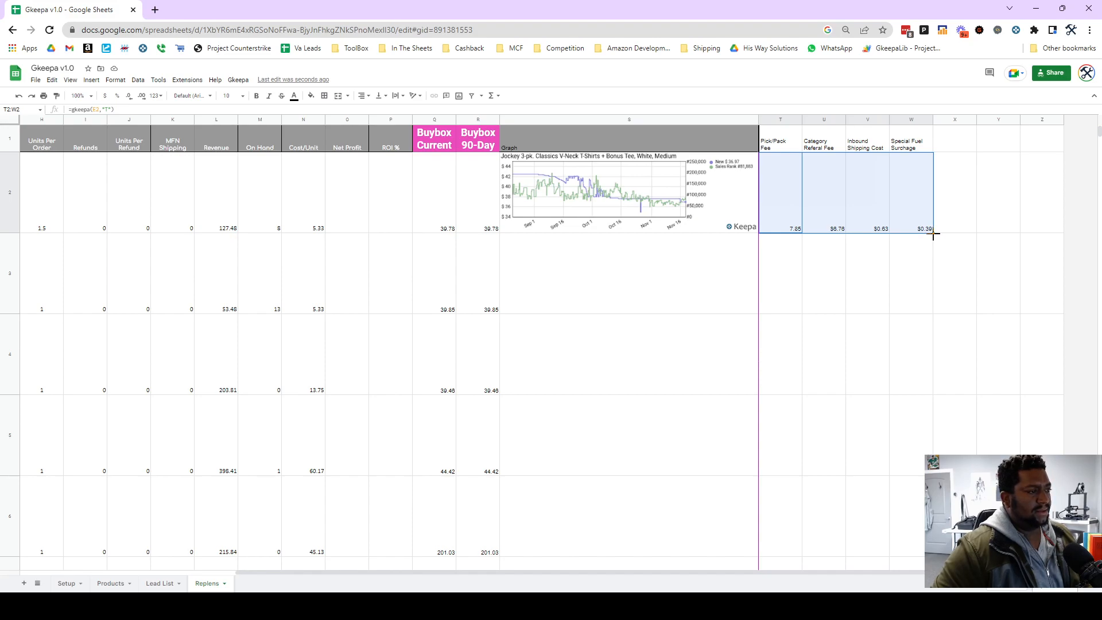
drag(933, 234, 924, 276)
click(910, 364)
click(903, 519)
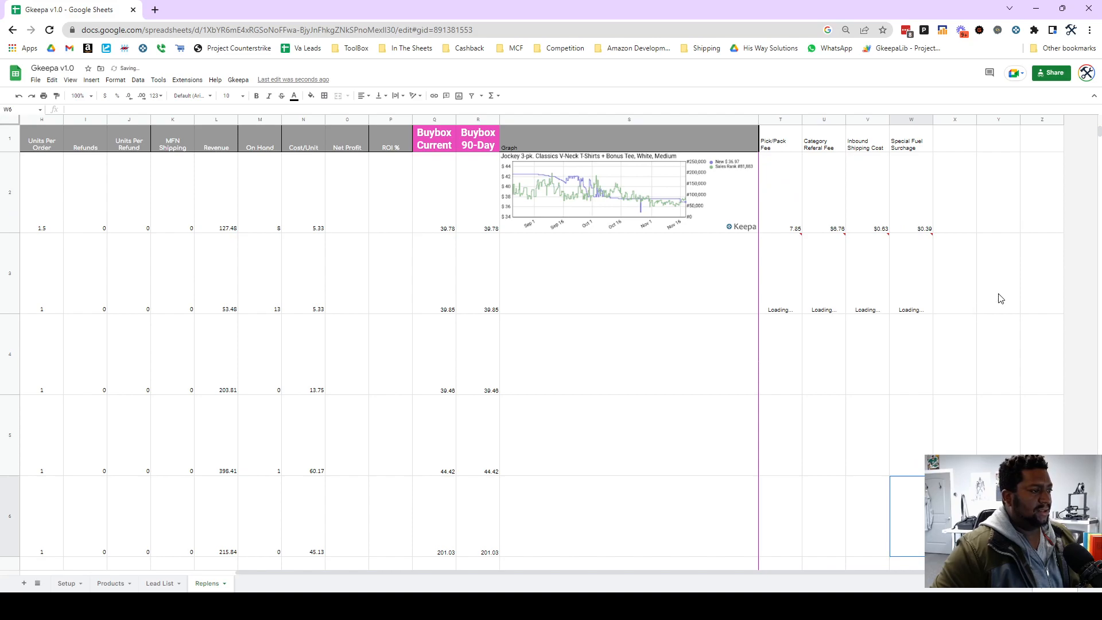
drag(745, 291, 917, 161)
click(792, 299)
scroll(927, 275, up, 5)
click(994, 419)
Clear the surplus fee formulas in T37:W45 below the last product row
click(781, 344)
key(ctrl+shift+Right)
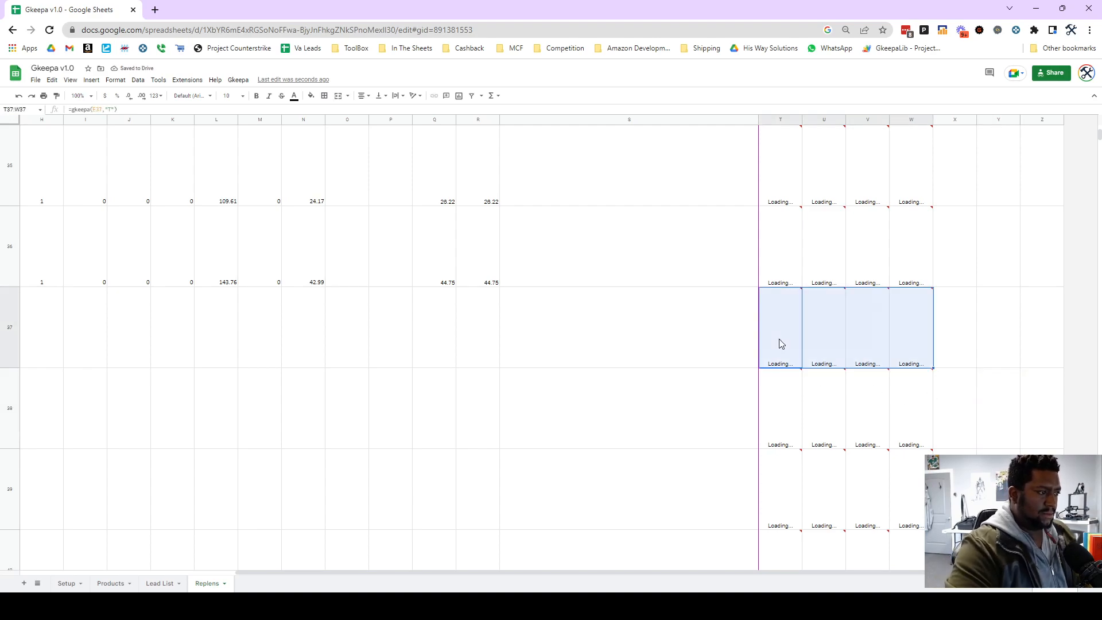
key(ctrl+shift+Down)
key(Delete)
scroll(837, 276, up, 10)
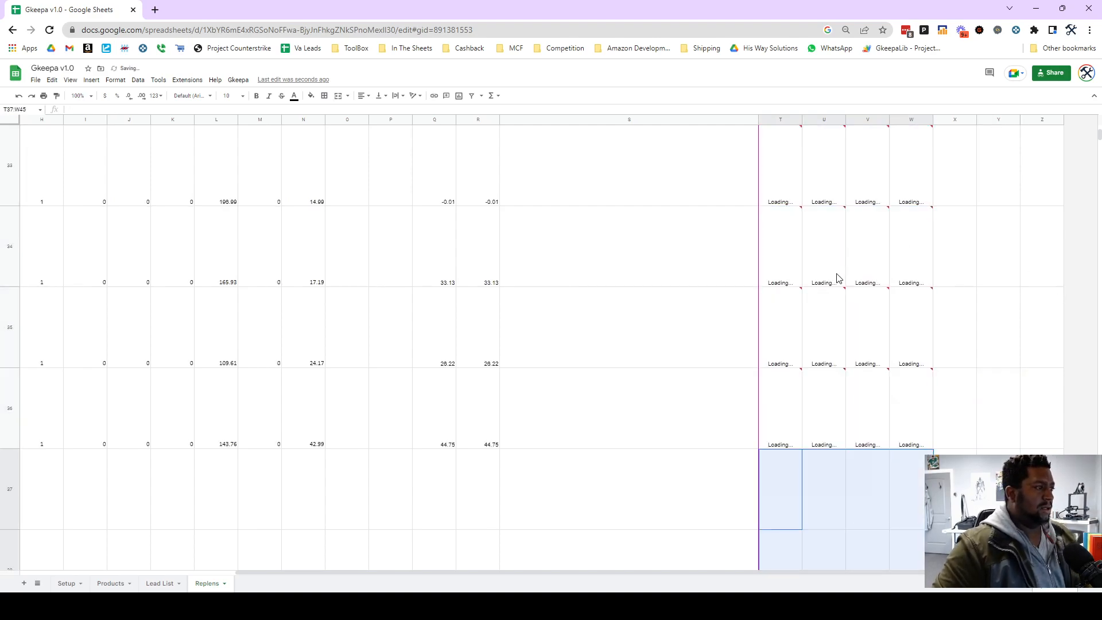
Start the Net Profit formula in O2 of Replens by subtracting the unit cost N2 from the 90-day Buybox price R2
scroll(836, 278, up, 12)
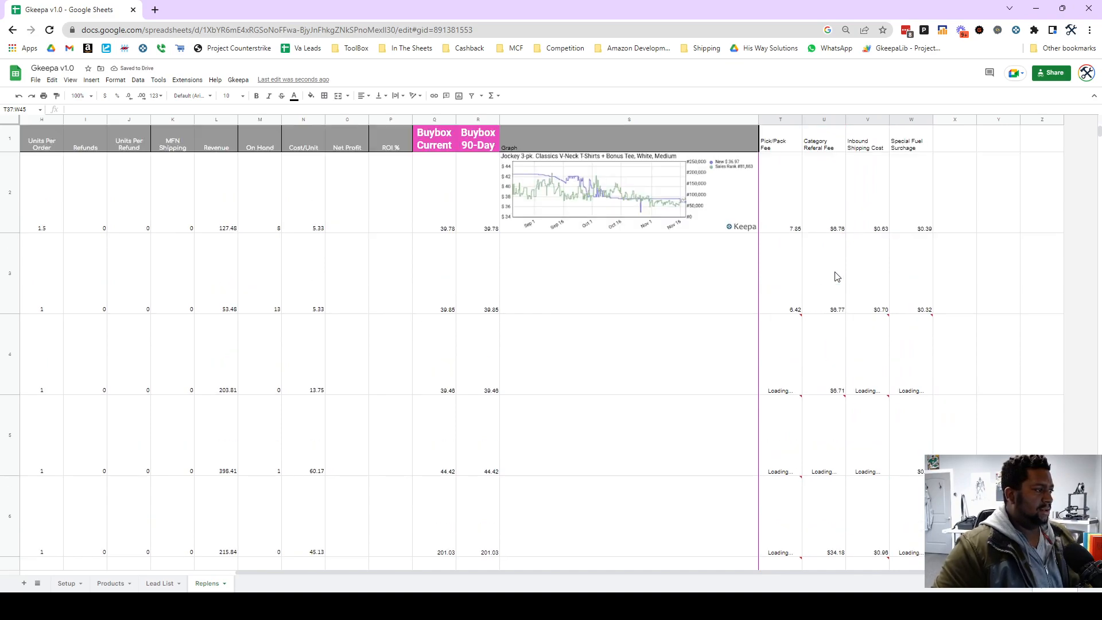
click(338, 217)
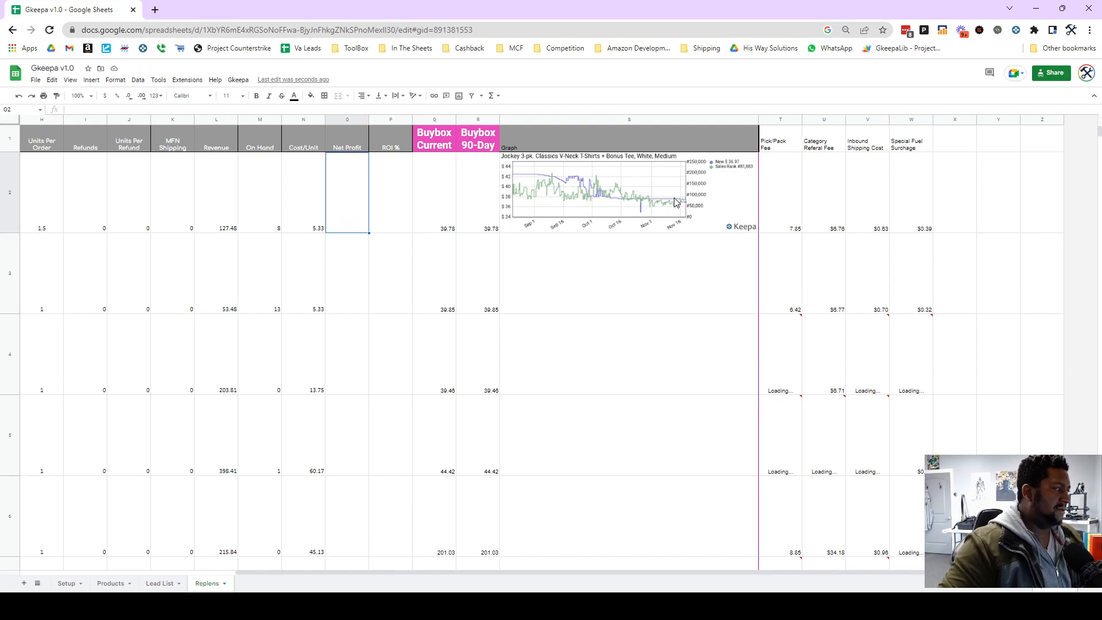
text(=)
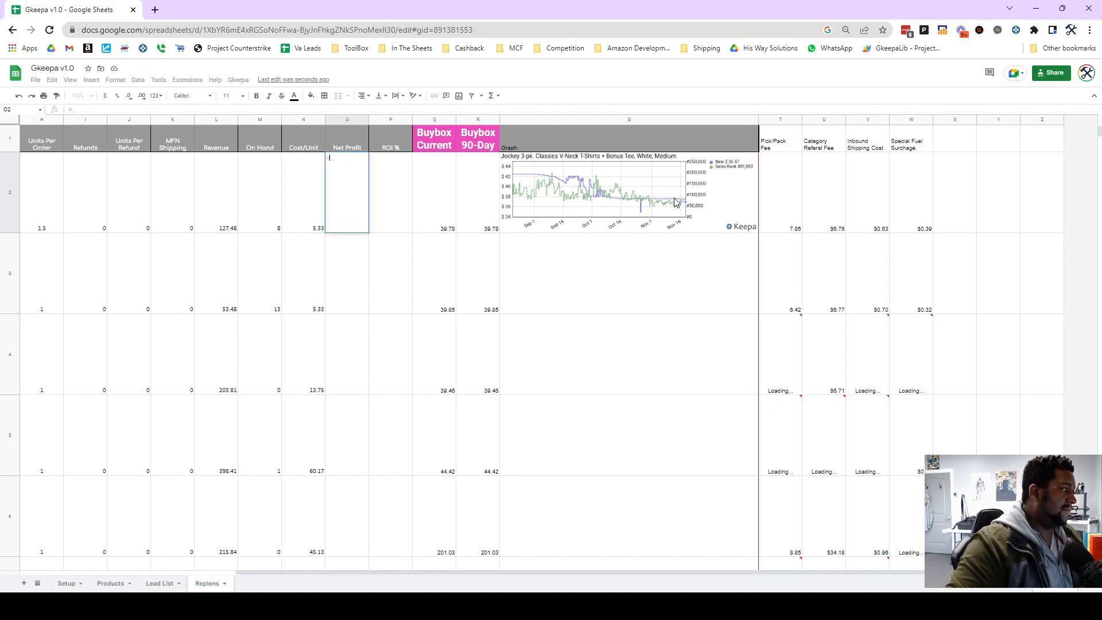
key(Right)
key(Right)
key(Right)
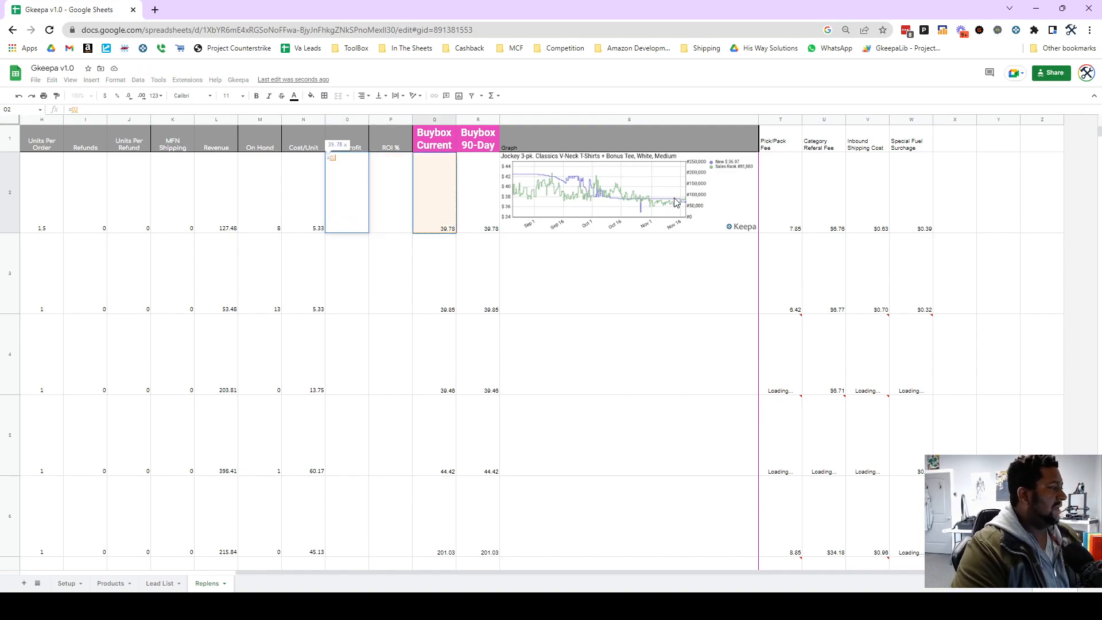
text(-)
key(Left)
key(Left)
key(Left)
key(Left)
key(Left)
key(Left)
key(Left)
key(Left)
key(Left)
key(Left)
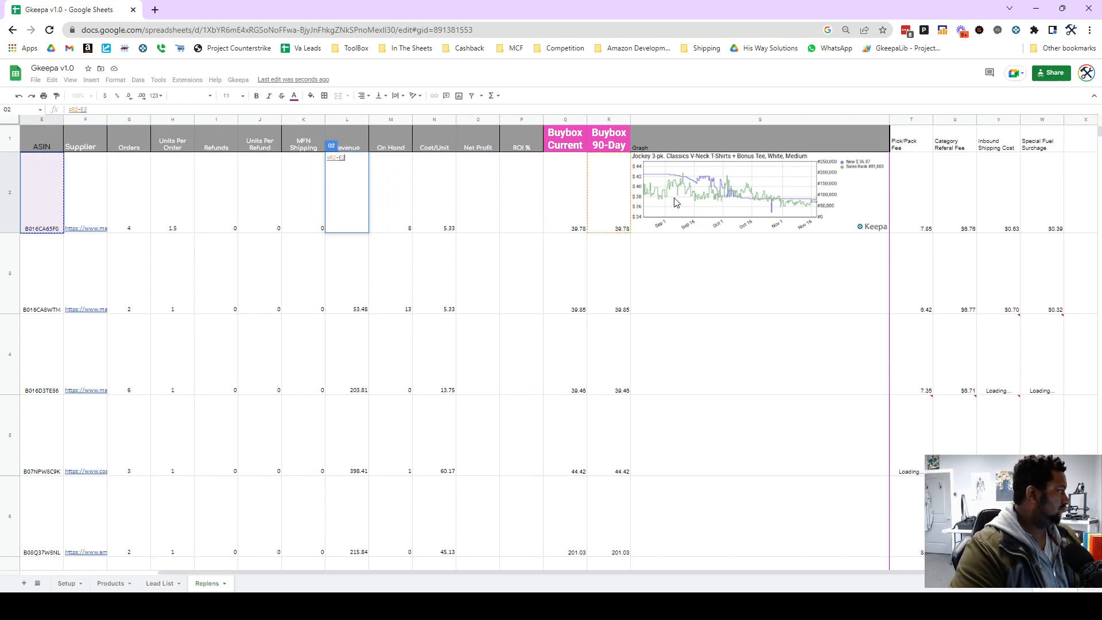
key(Right)
key(Right)
key(Right)
key(Right)
key(Right)
key(Right)
key(Right)
key(Right)
key(Right)
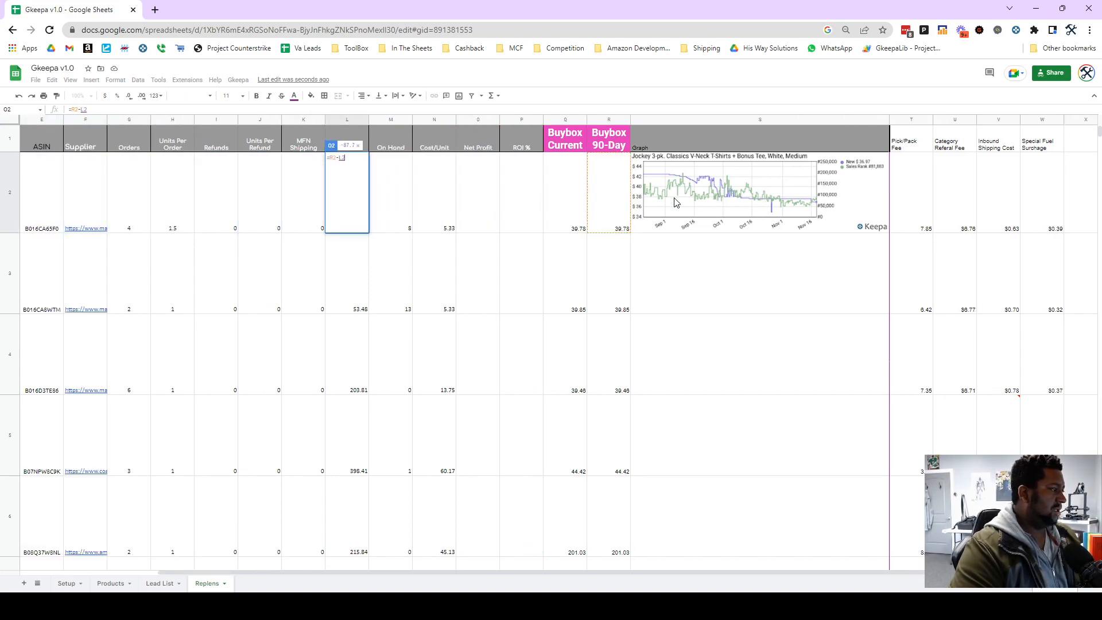
Subtract the fees in T2, U2, V2 and W2 to complete O2 as =R2-N2-T2-U2-V2-W2, and autofill Net Profit down the column
text(-)
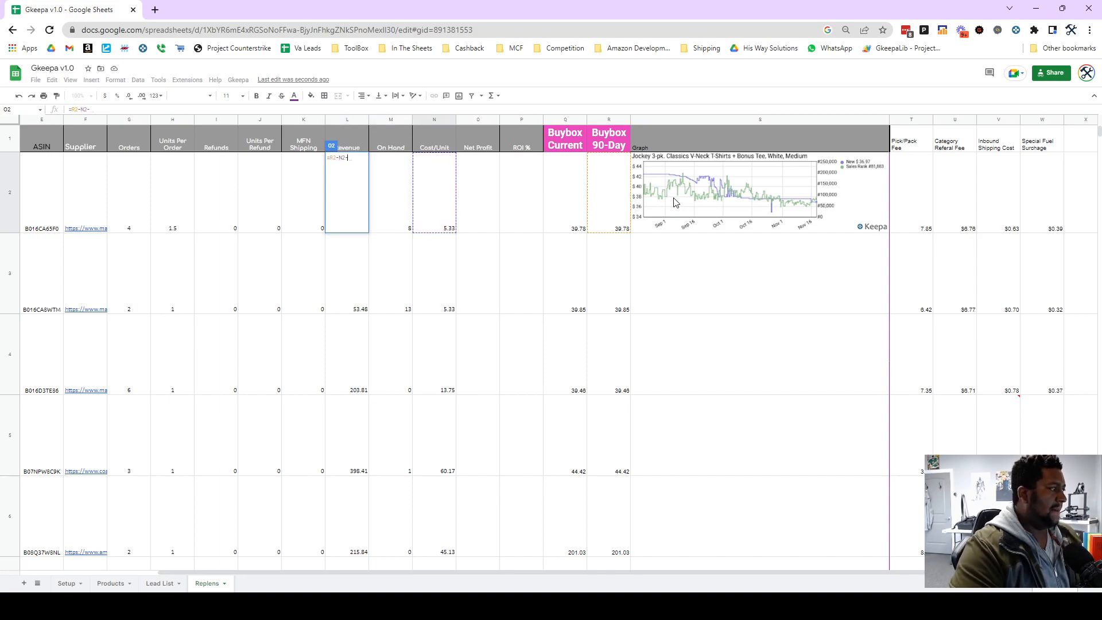
key(Right)
key(Right)
key(Right)
key(Right)
key(Right)
key(Right)
key(Right)
key(Right)
key(Right)
key(Right)
key(Right)
key(Left)
key(Left)
key(Left)
key(Left)
key(Left)
key(Left)
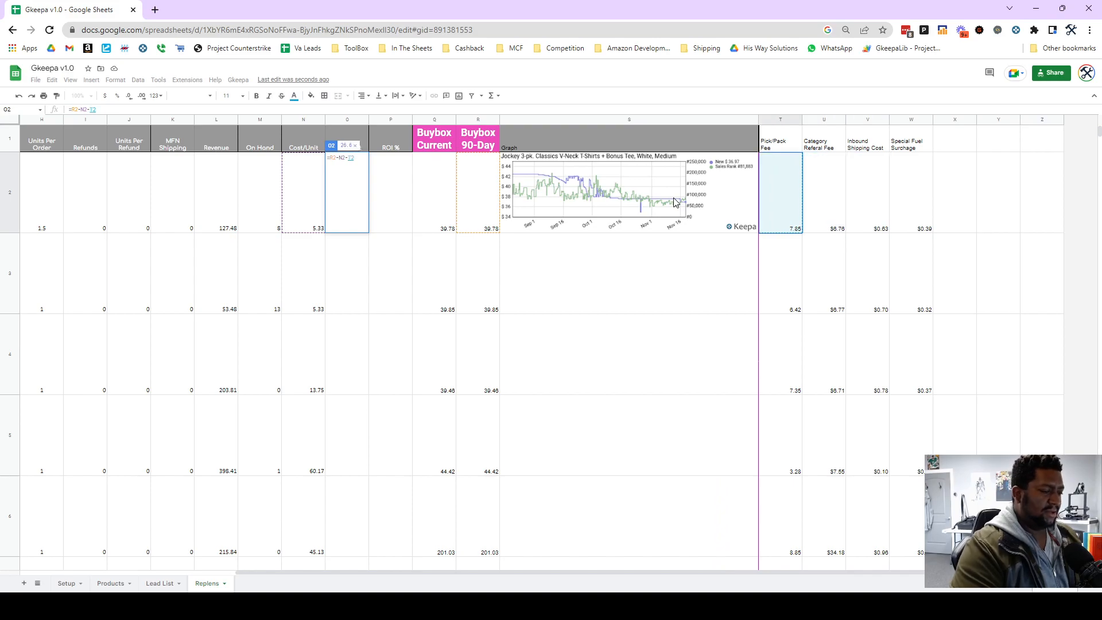
text(-)
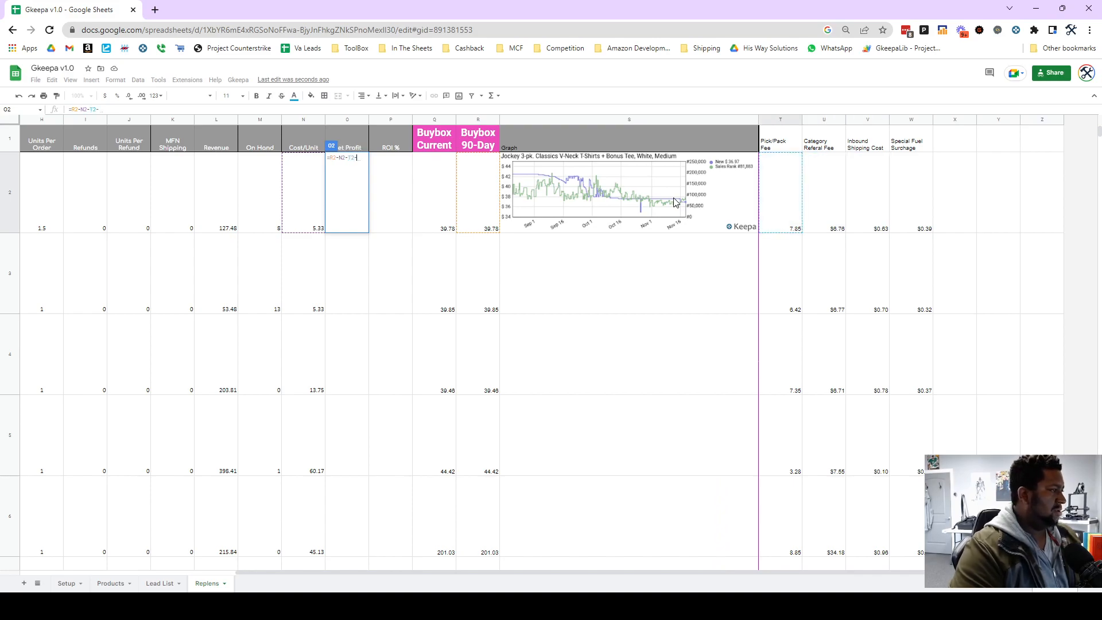
key(Right)
key(Right)
key(Right)
key(Right)
key(Right)
key(Right)
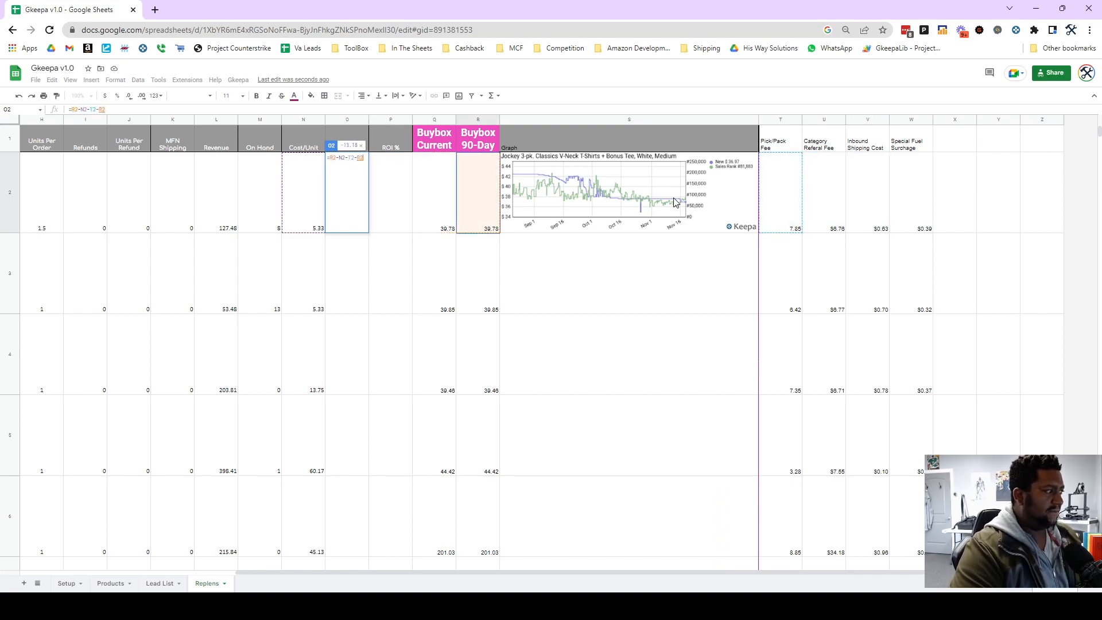
text(-)
key(Right)
key(Right)
key(Right)
key(Right)
key(Right)
key(Right)
key(Right)
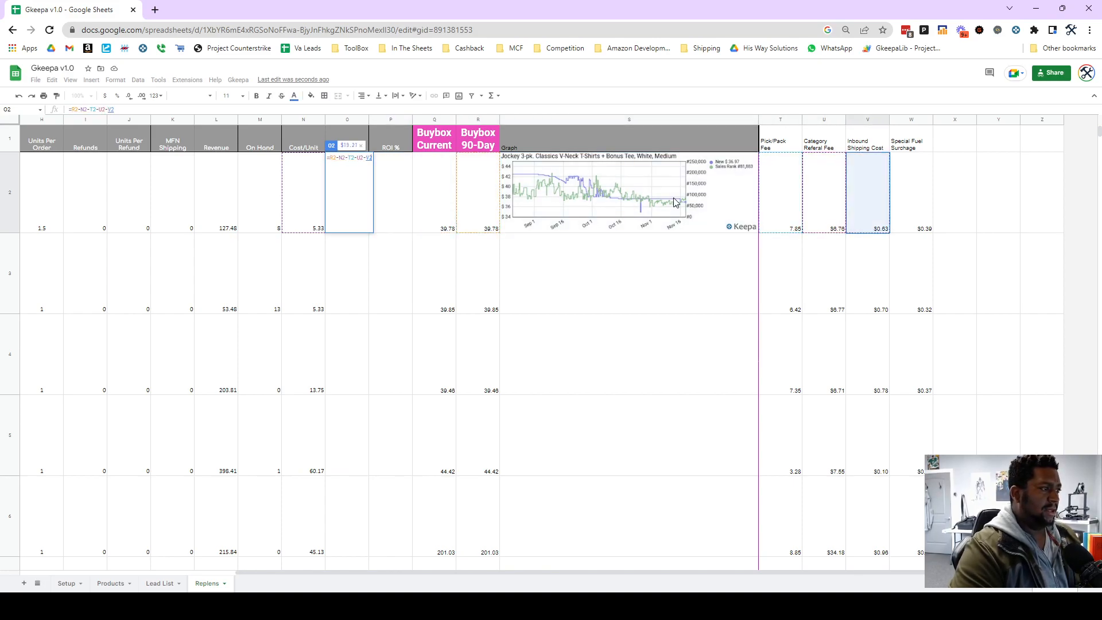
text(-)
key(Right)
key(Right)
key(Right)
key(Right)
key(Right)
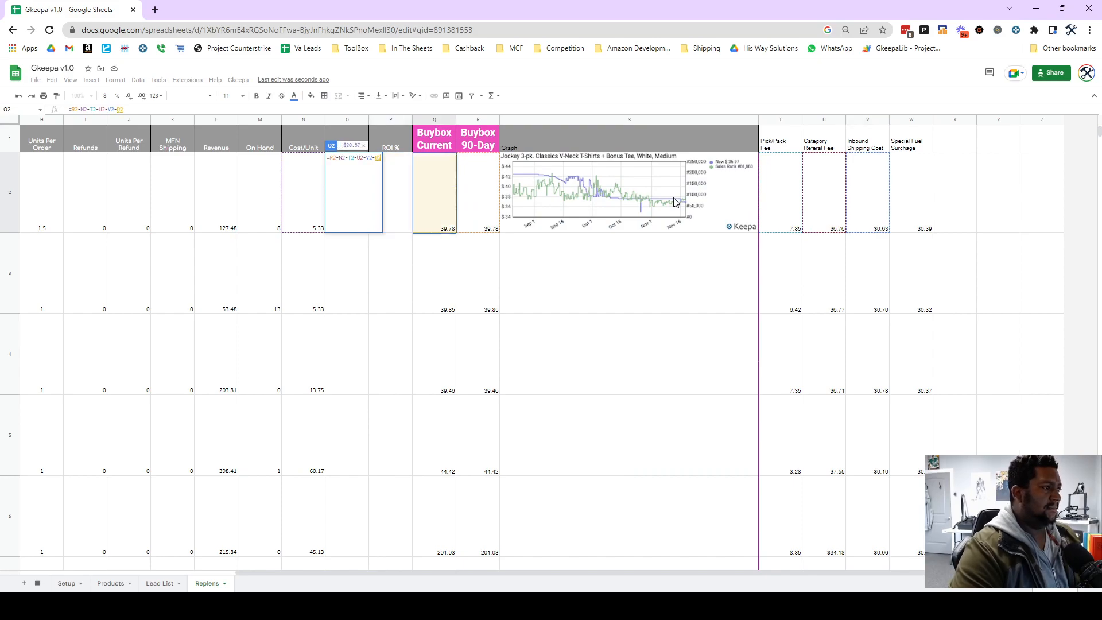
key(Right)
key(Right)
key(Right)
text(-)
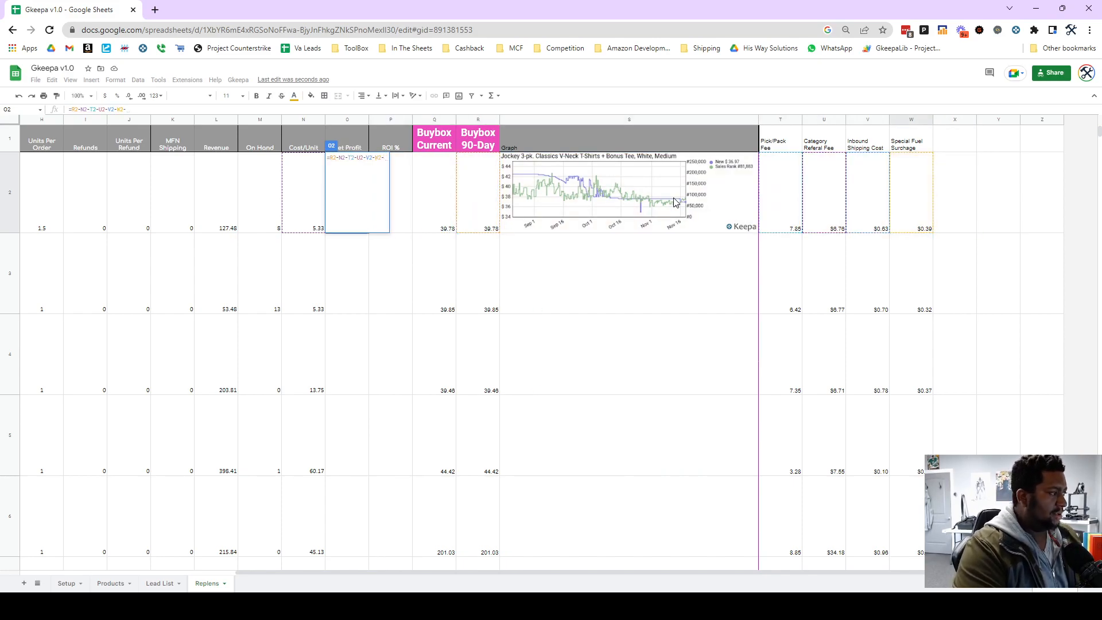
key(Return)
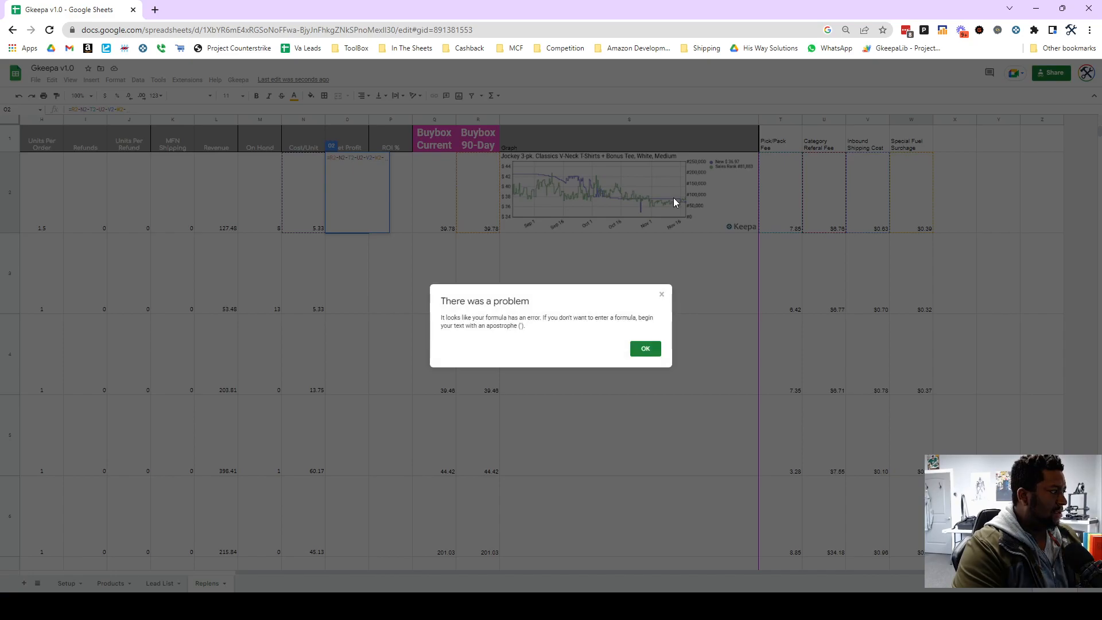
click(643, 350)
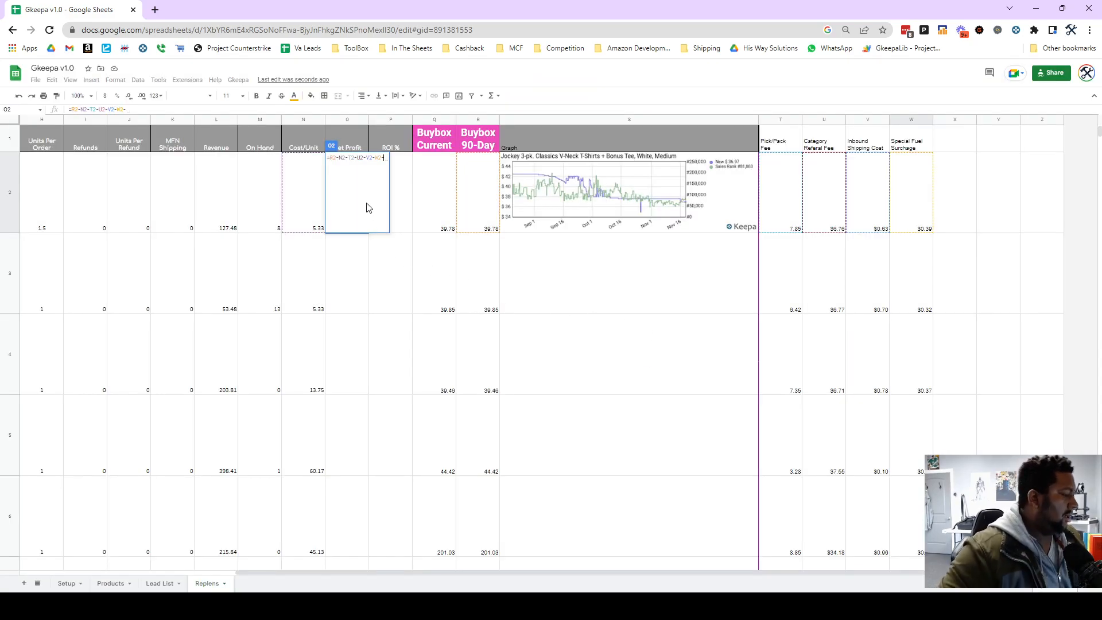
key(BackSpace)
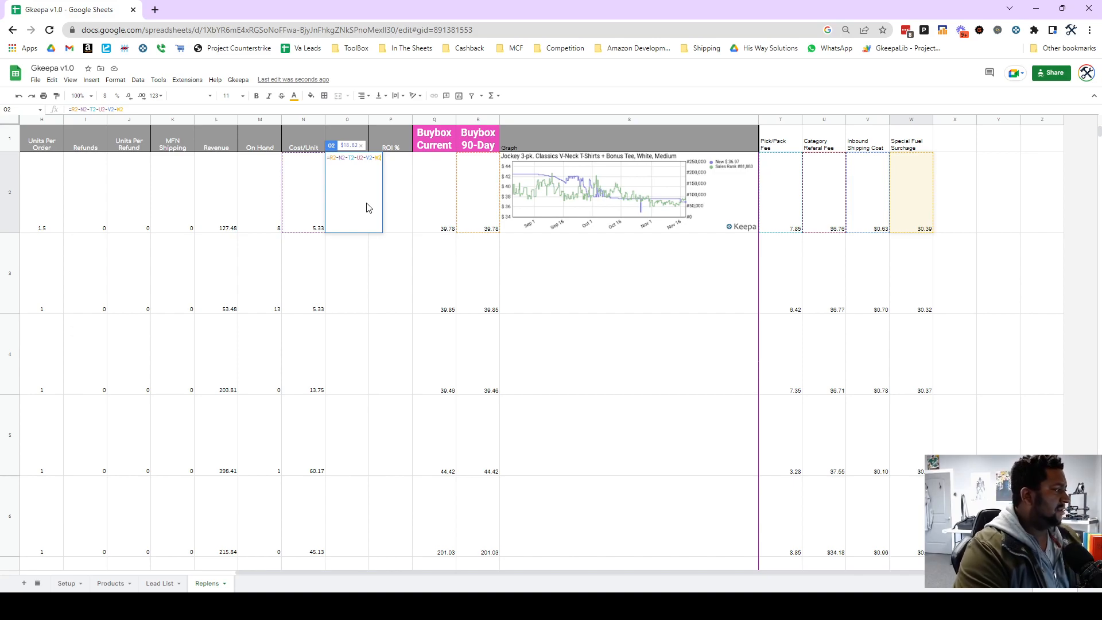
key(Return)
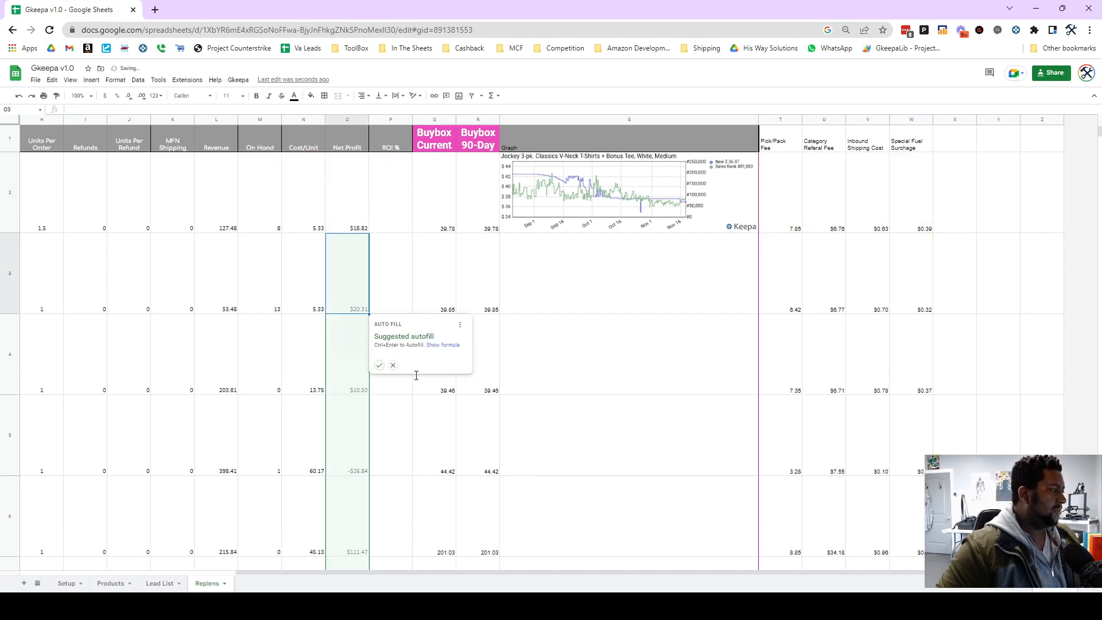
click(379, 366)
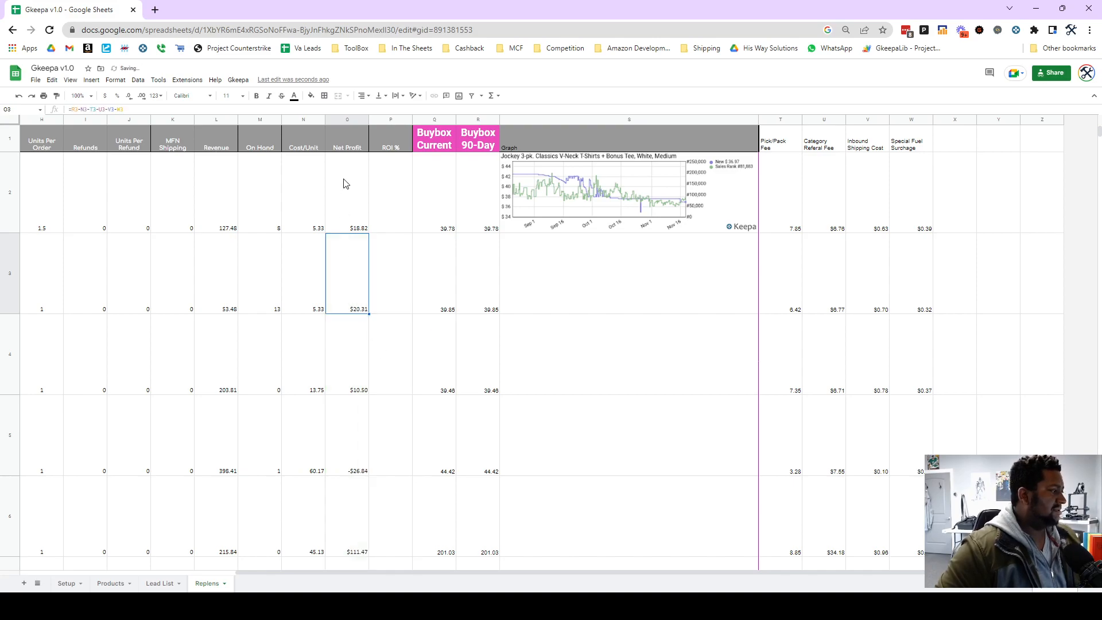
Enter =O2/N2 in P2 to calculate ROI % as net profit divided by unit cost
click(404, 216)
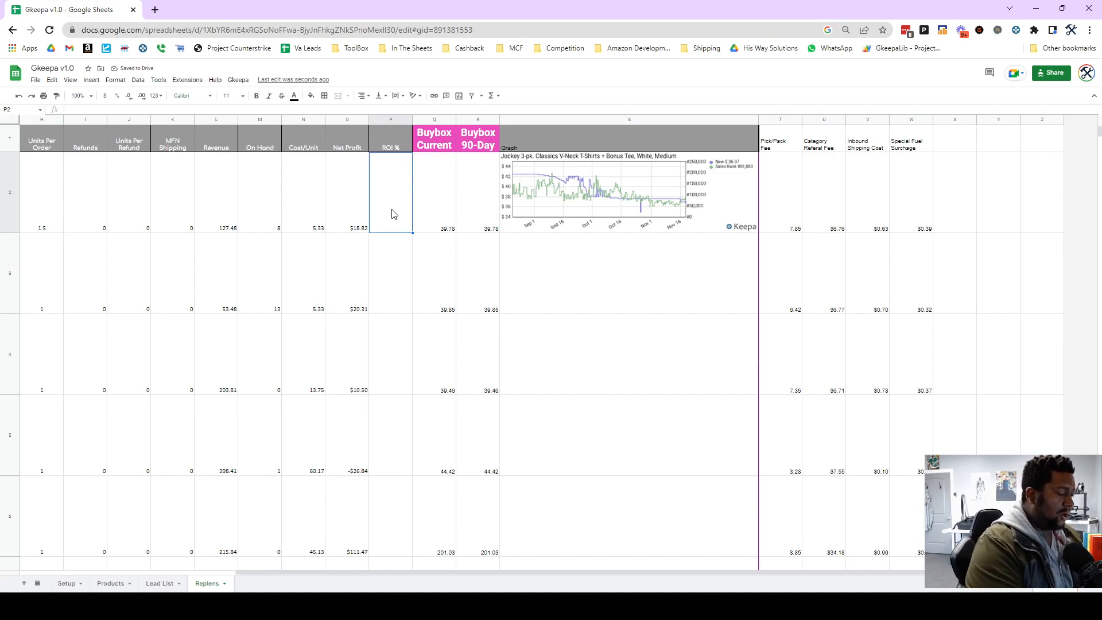
text(=)
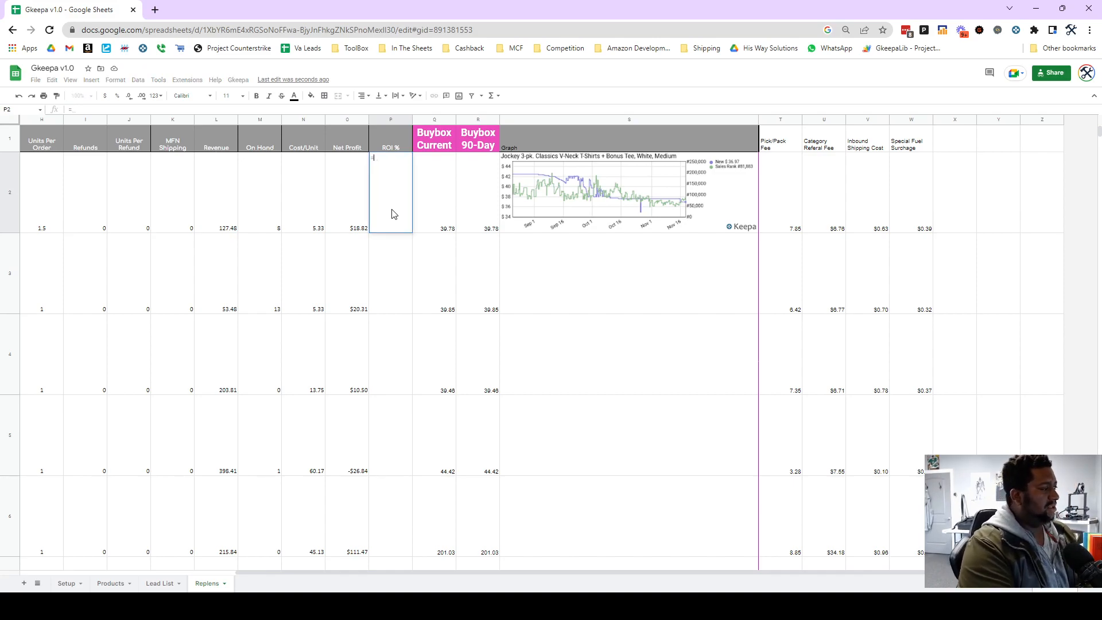
key(Left)
text(/)
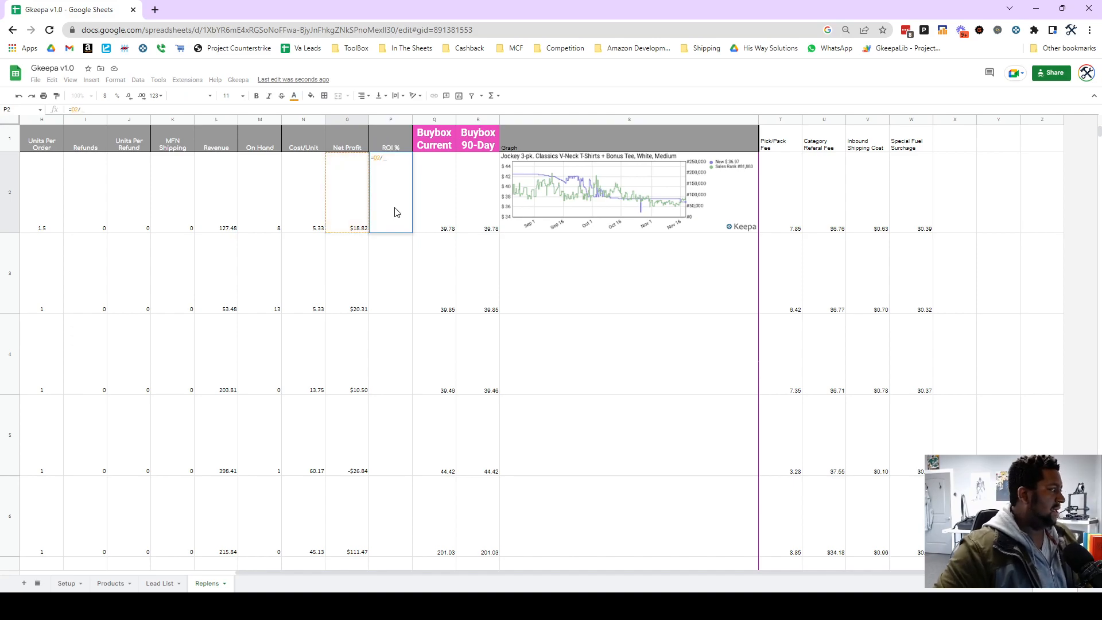
click(300, 211)
key(Return)
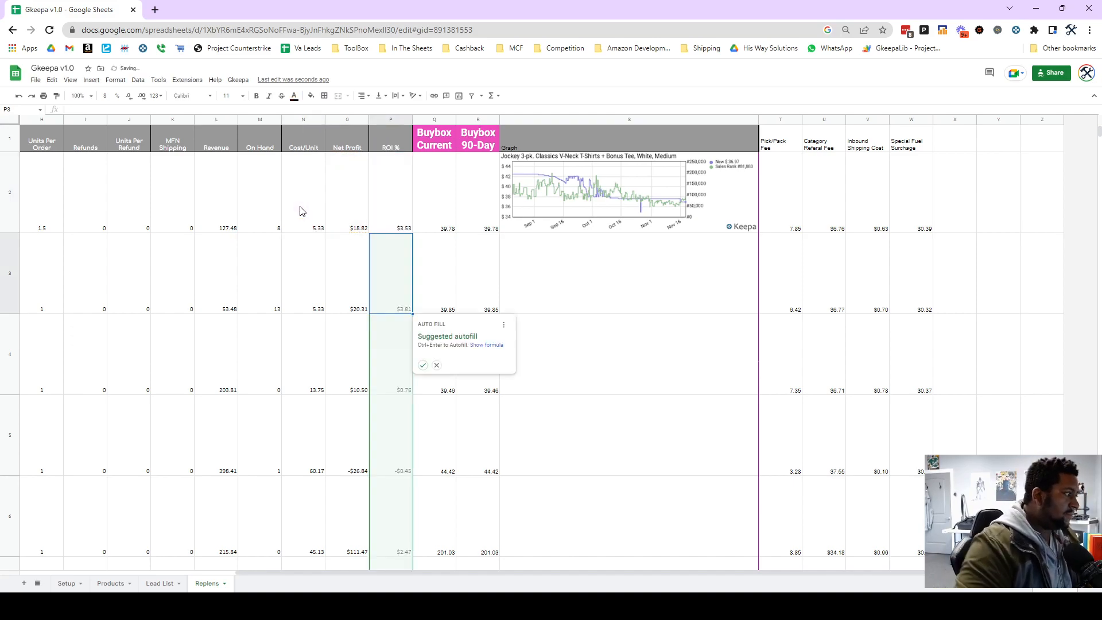
Format the ROI % column as a percentage without decimals and fill the P2 formula down the product rows
click(395, 120)
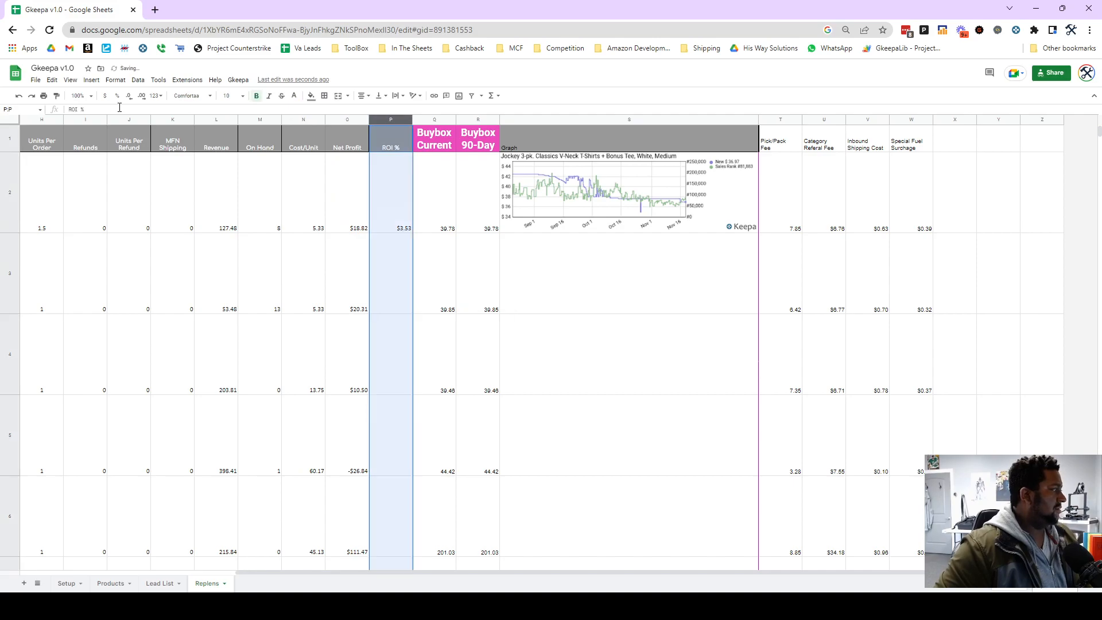
click(118, 98)
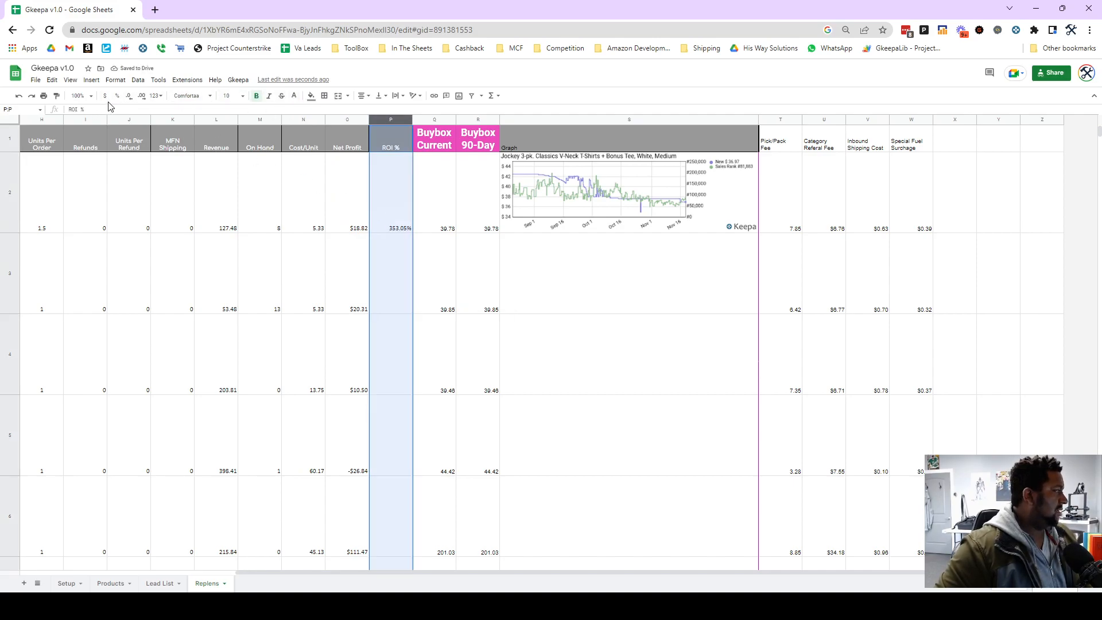
click(129, 96)
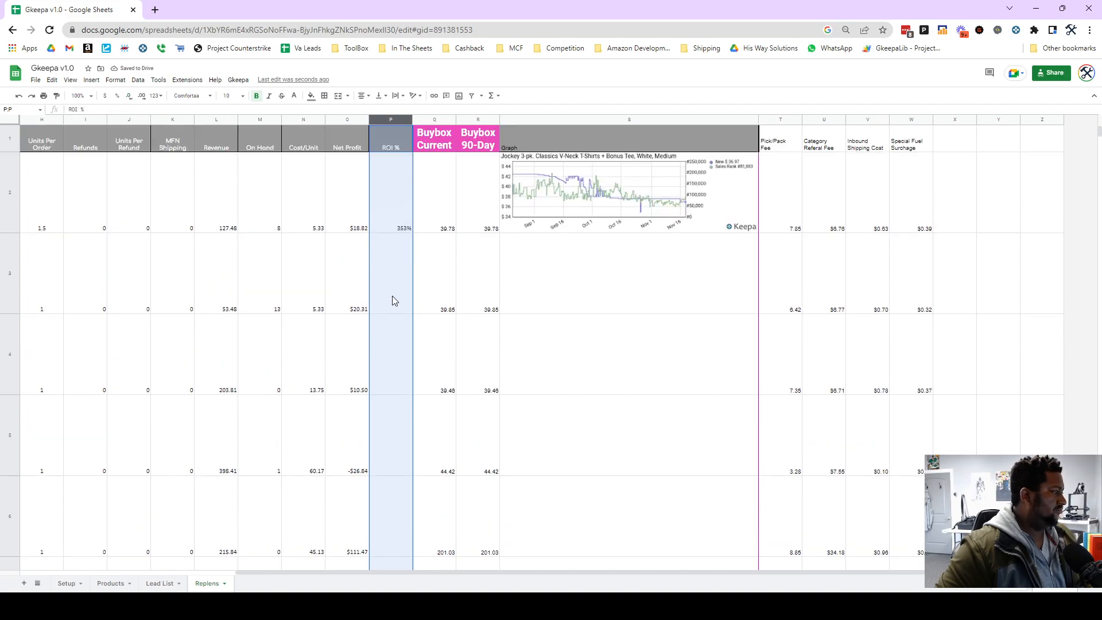
click(405, 227)
double_click(413, 232)
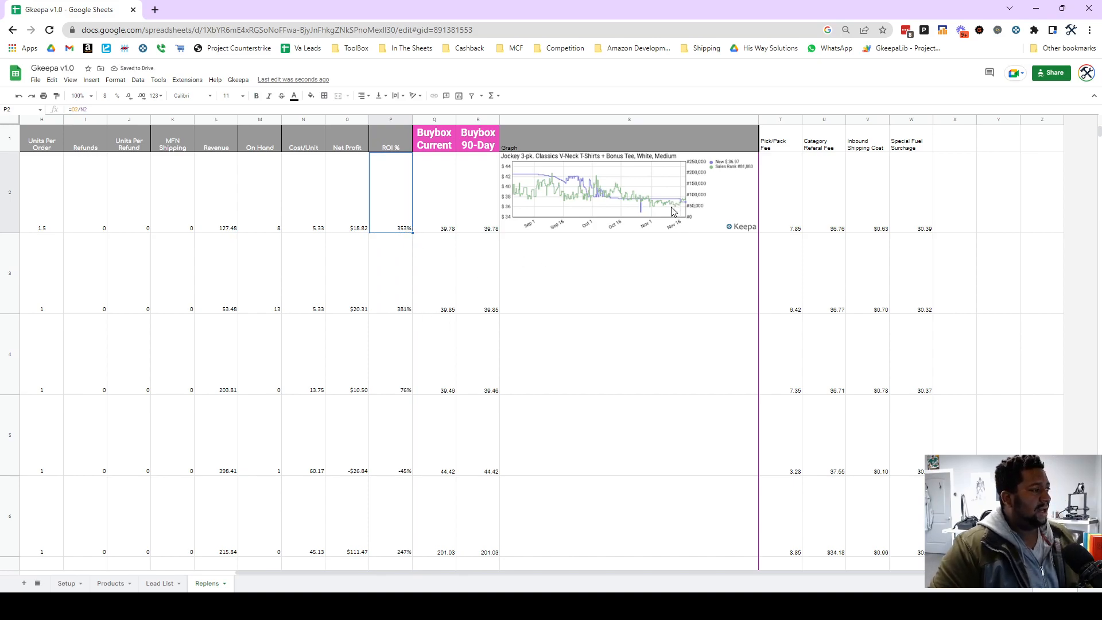
Fill the Keepa graph formula in S2 down column S through row 48
click(627, 229)
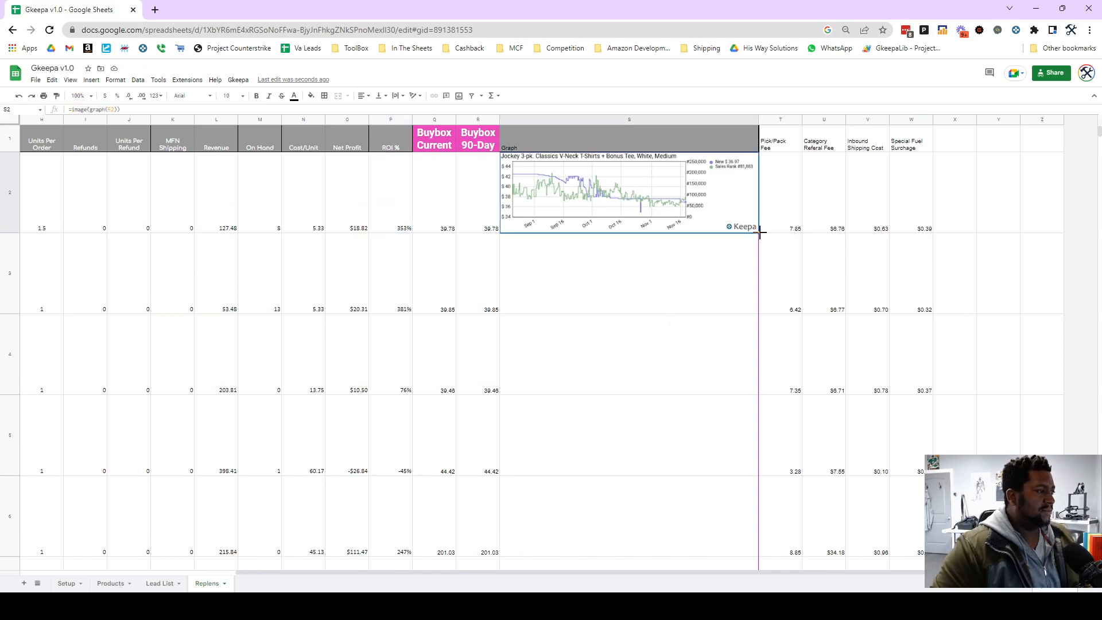
drag(759, 233, 679, 294)
scroll(863, 450, up, 10)
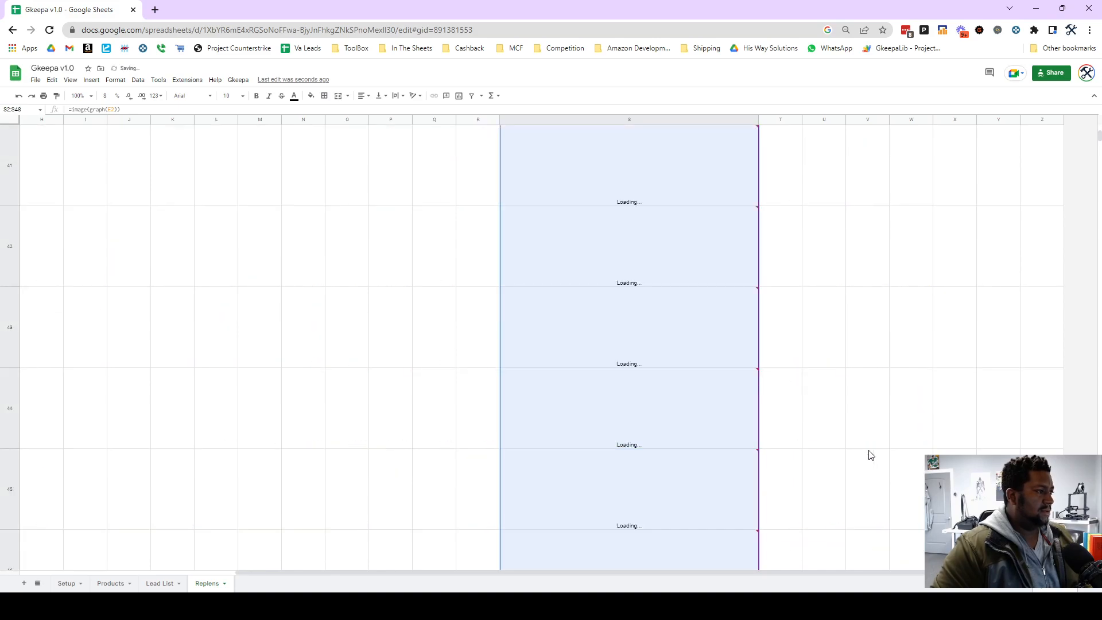
Clear the surplus graph formulas in S37:S48 below the last product row
click(804, 437)
click(630, 325)
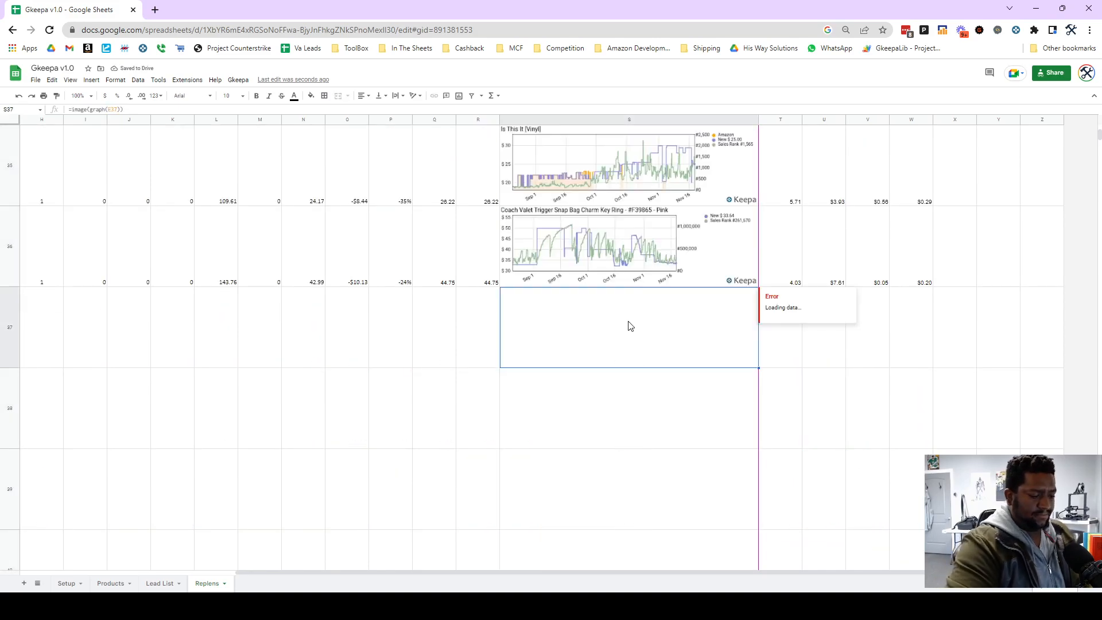
key(ctrl+shift+Down)
key(Delete)
scroll(632, 222, up, 7)
scroll(632, 222, up, 20)
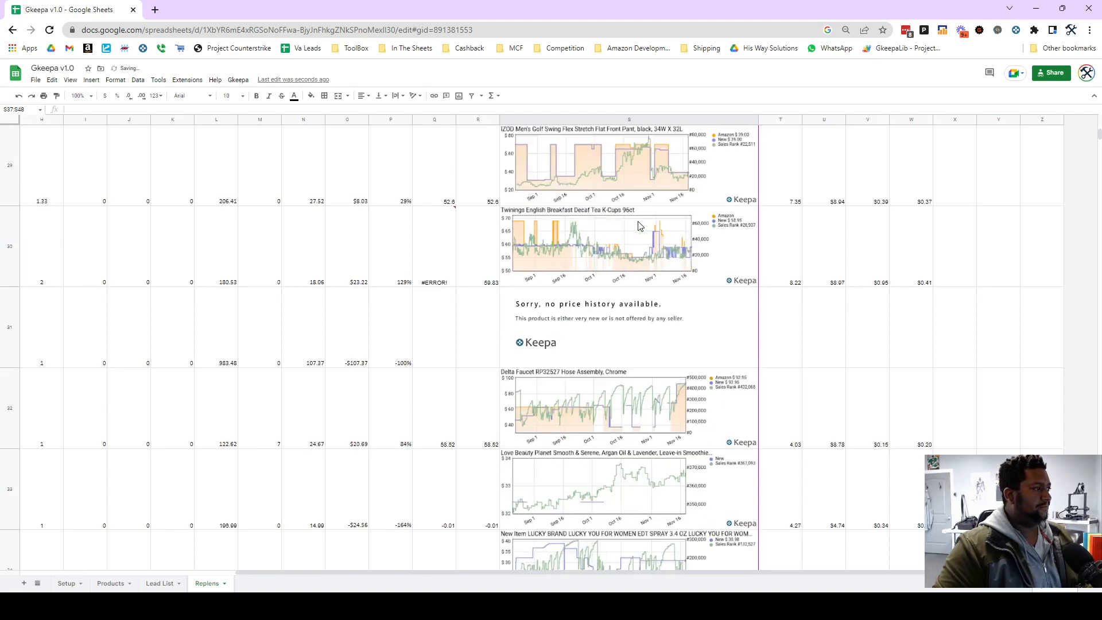
scroll(641, 226, up, 10)
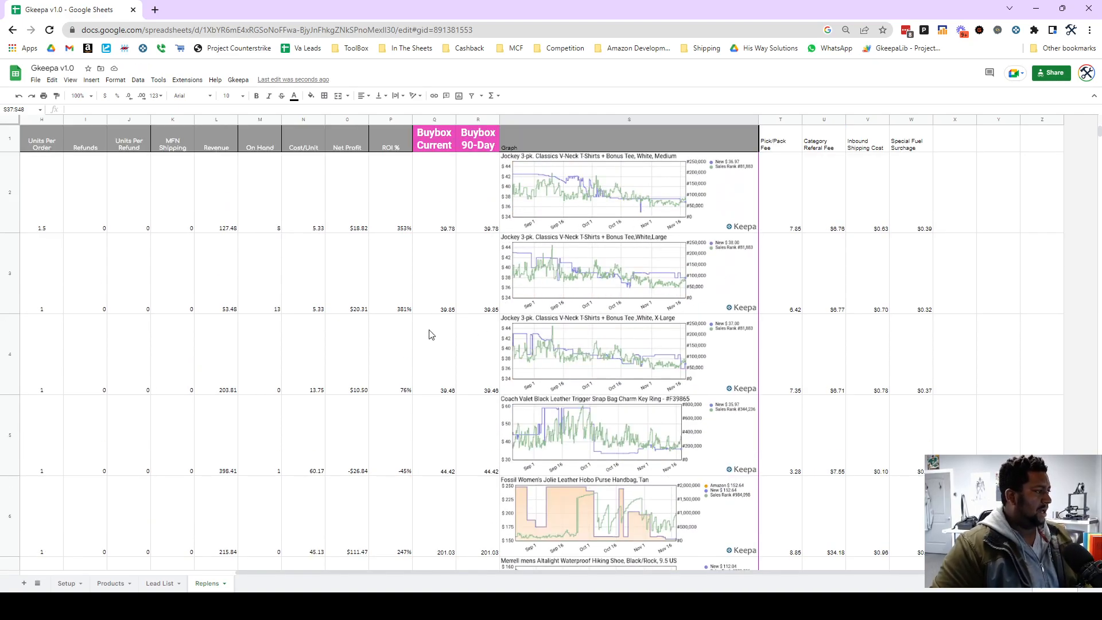
Add a filter to header row 1 of Replens and sort the products by ROI % in descending order
scroll(431, 333, left, 2)
click(5, 139)
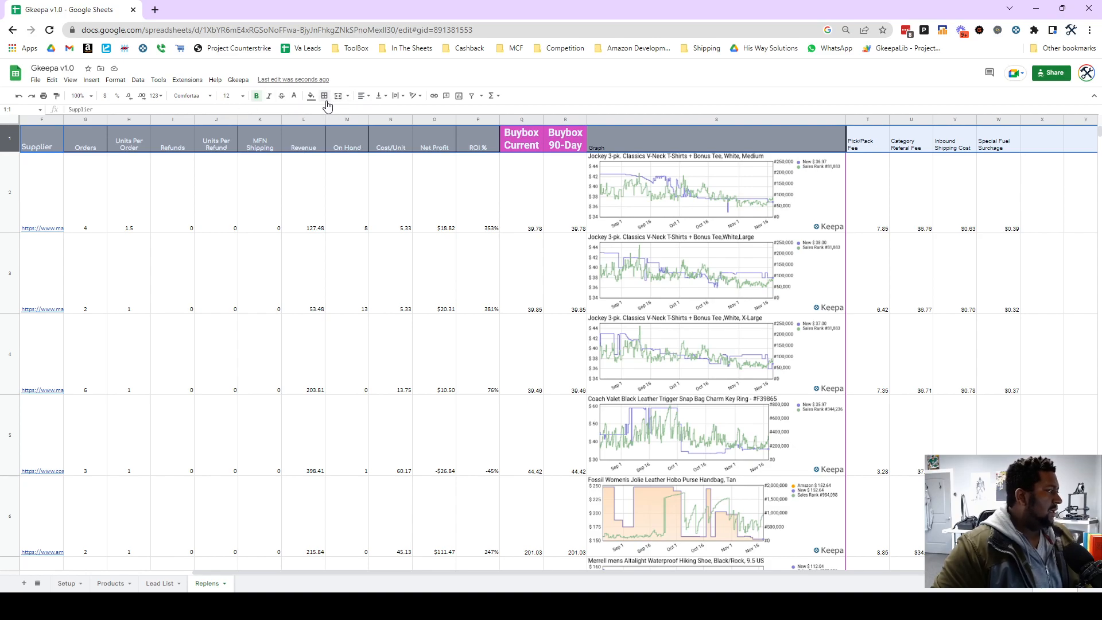
click(471, 96)
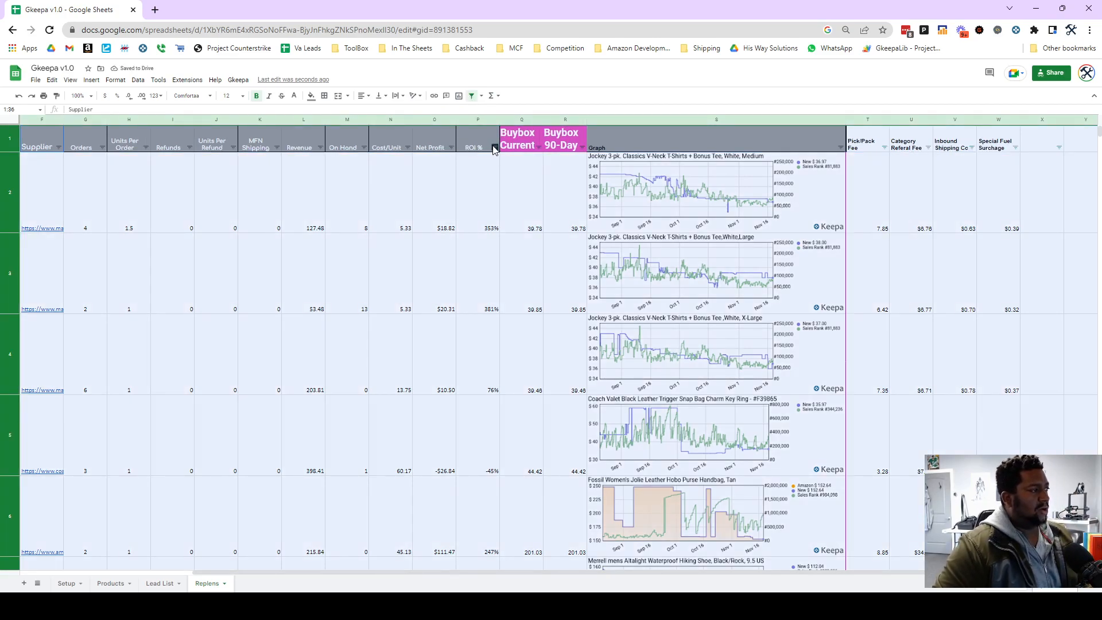
click(495, 149)
click(418, 179)
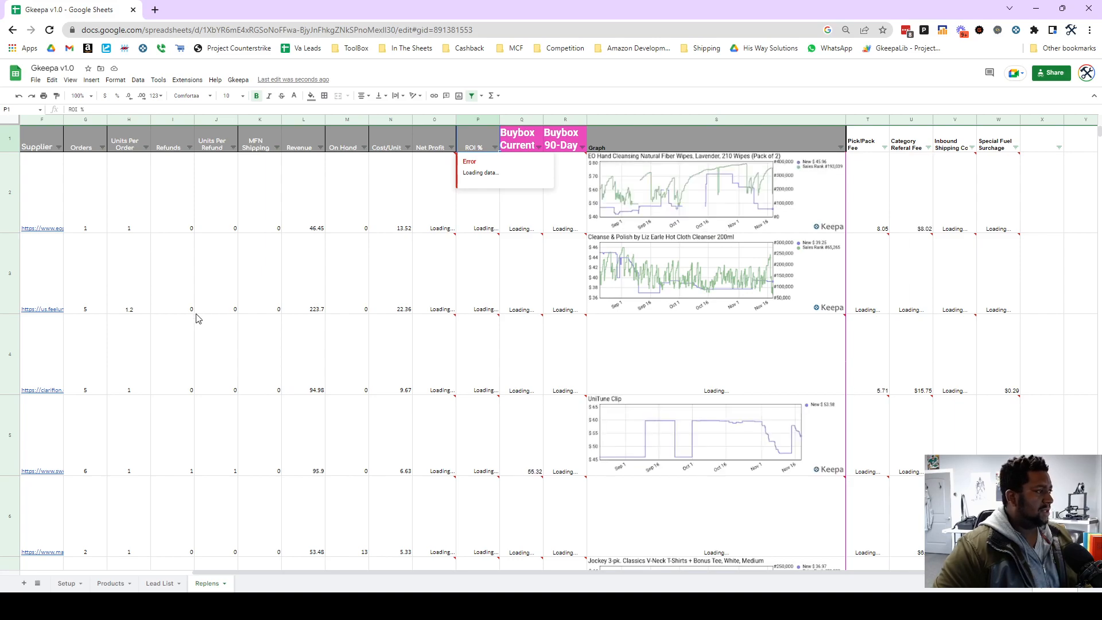
scroll(196, 318, left, 5)
mouse_move(265, 299)
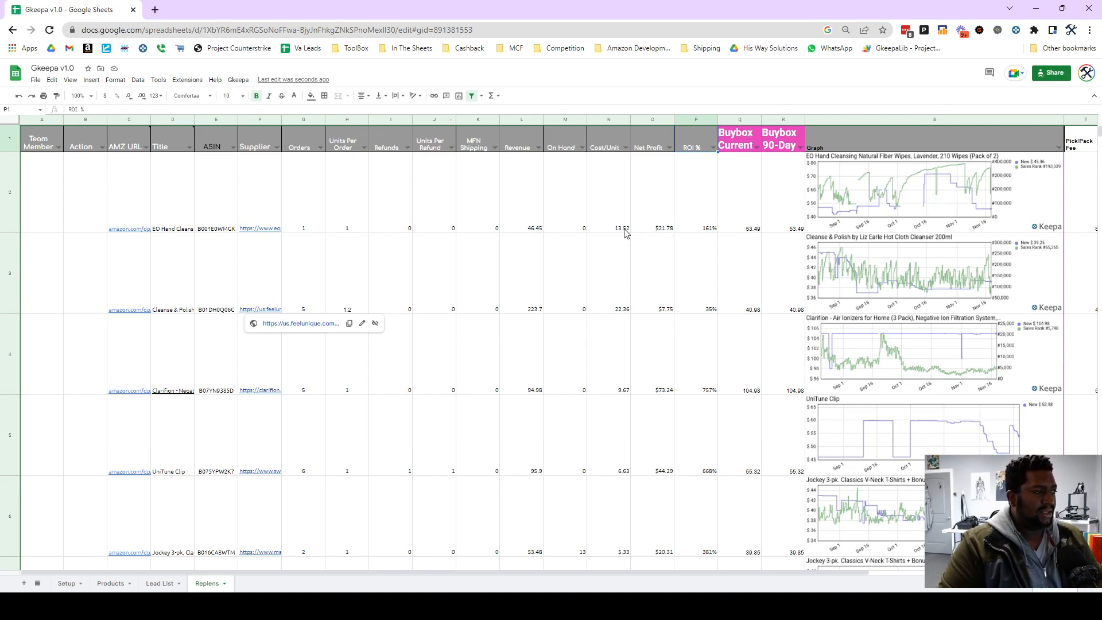
Set the Cost/Unit of the EO Hand Cleansing wipes in N2 to 16
key(Down)
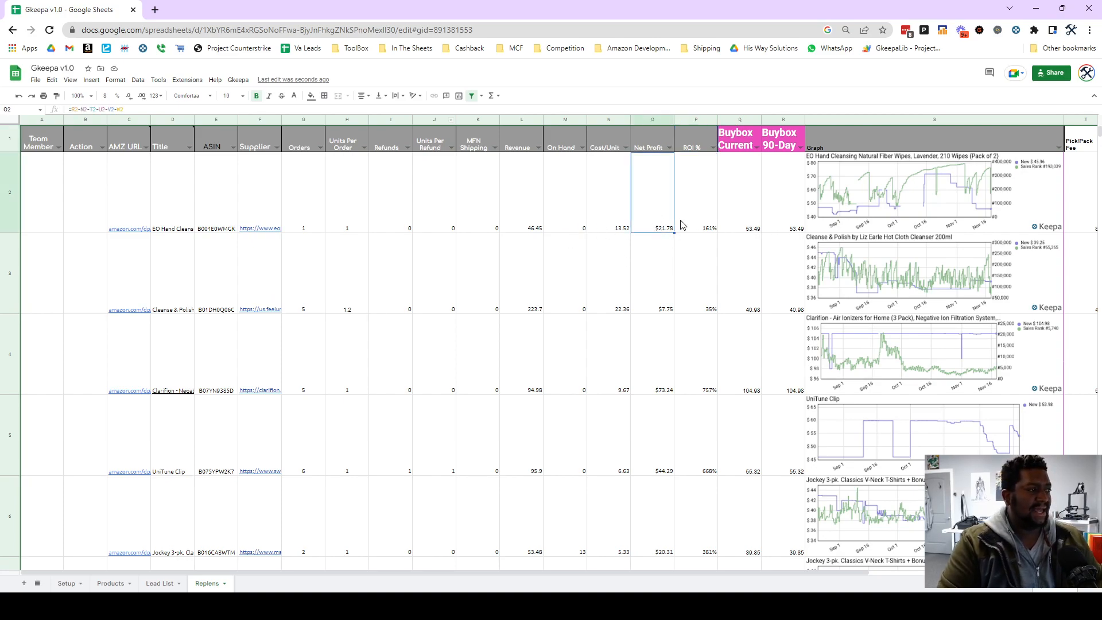
click(621, 234)
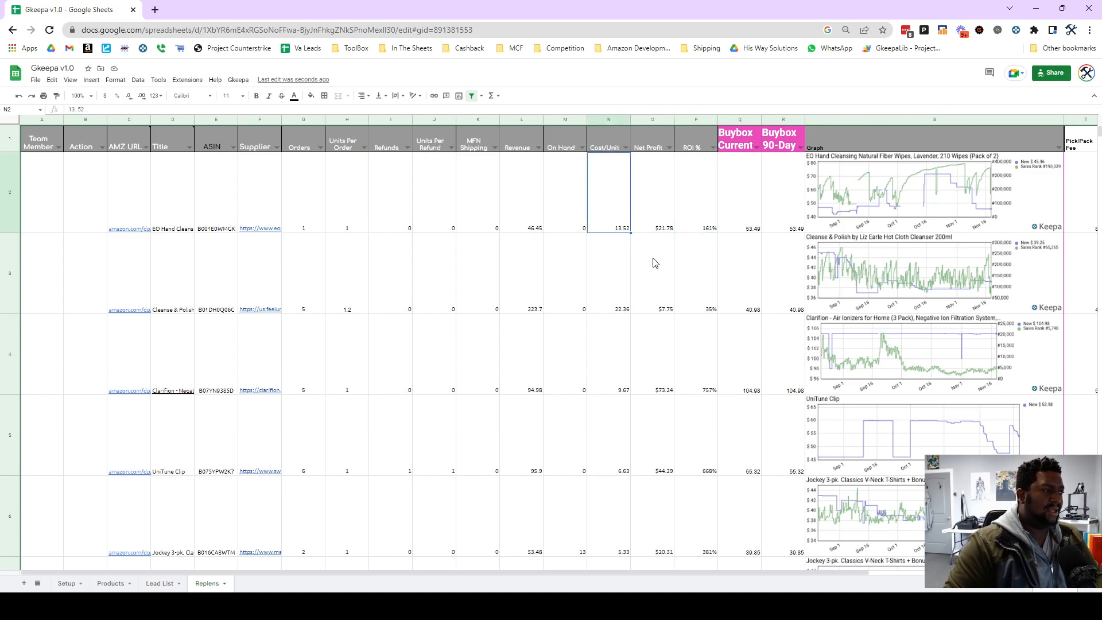
text(16)
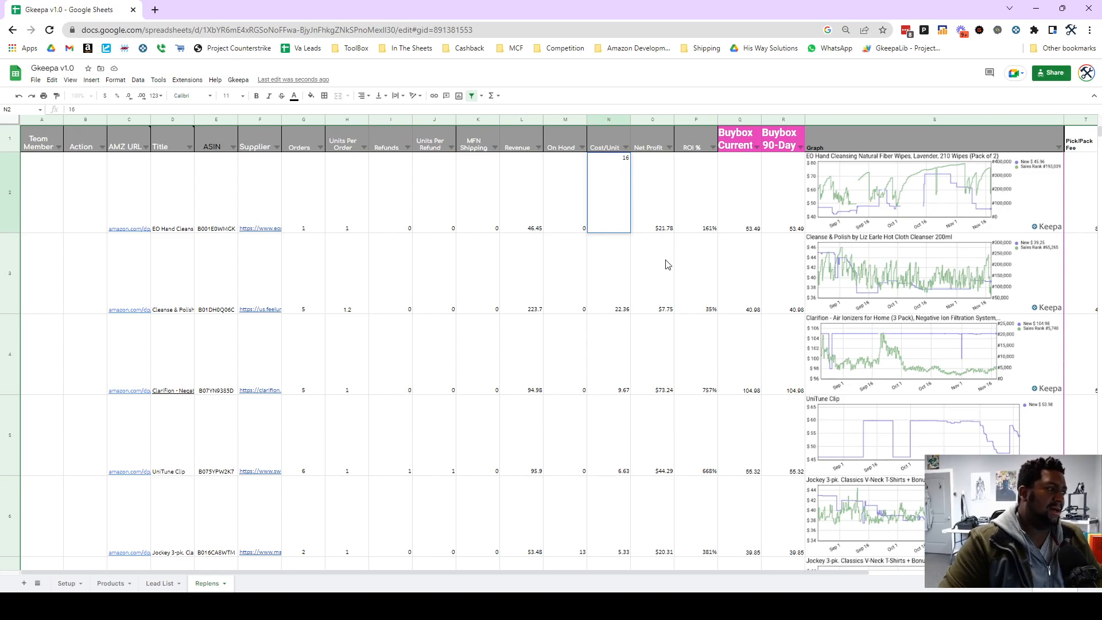
click(693, 276)
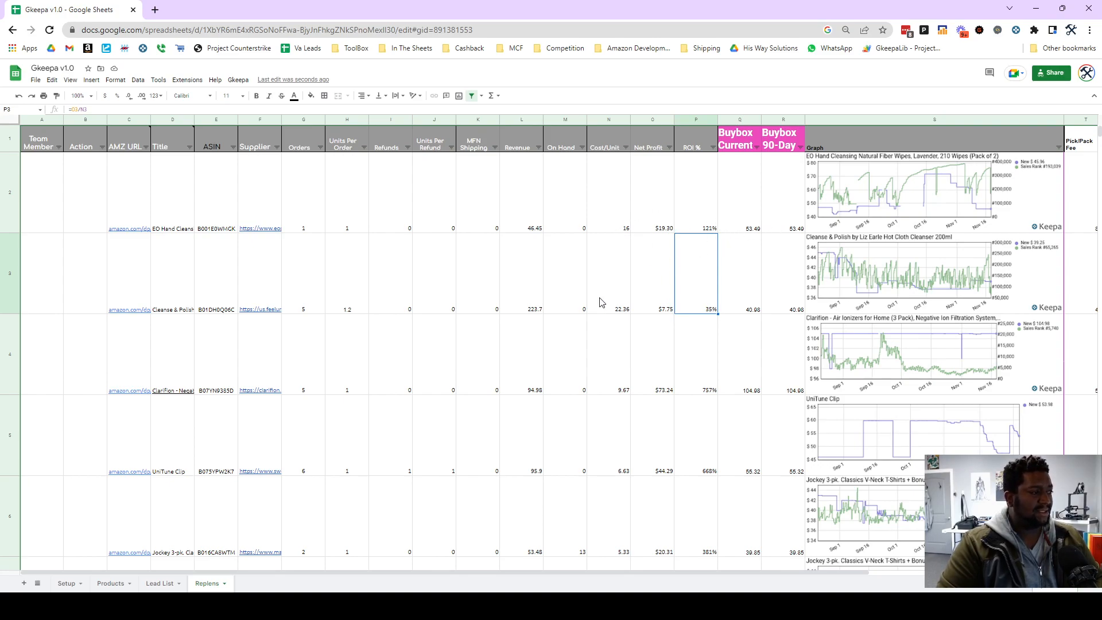
Examine the Cleanse & Polish product's unit cost and current Buybox price, and review the Keepa graphs down the product rows
click(626, 316)
click(738, 313)
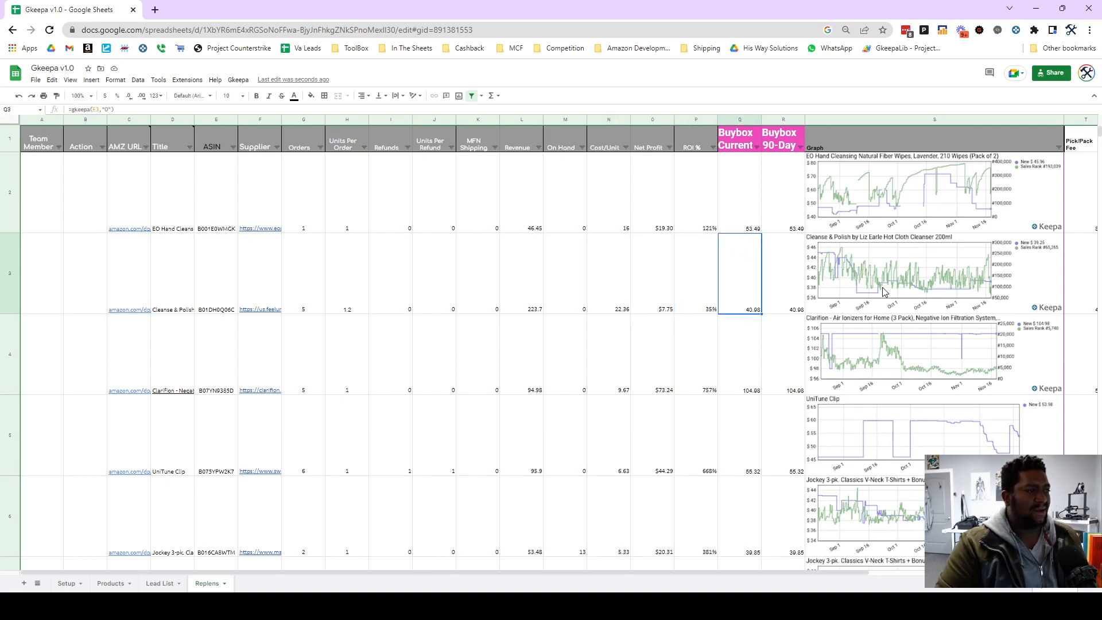
scroll(887, 304, down, 5)
scroll(899, 356, down, 2)
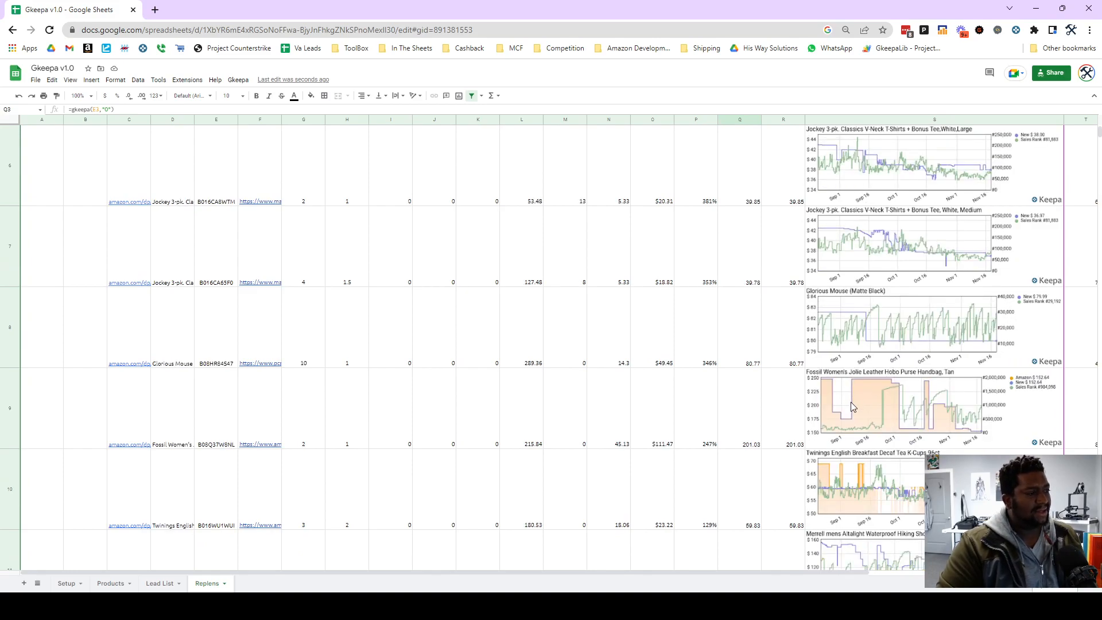
scroll(870, 406, down, 3)
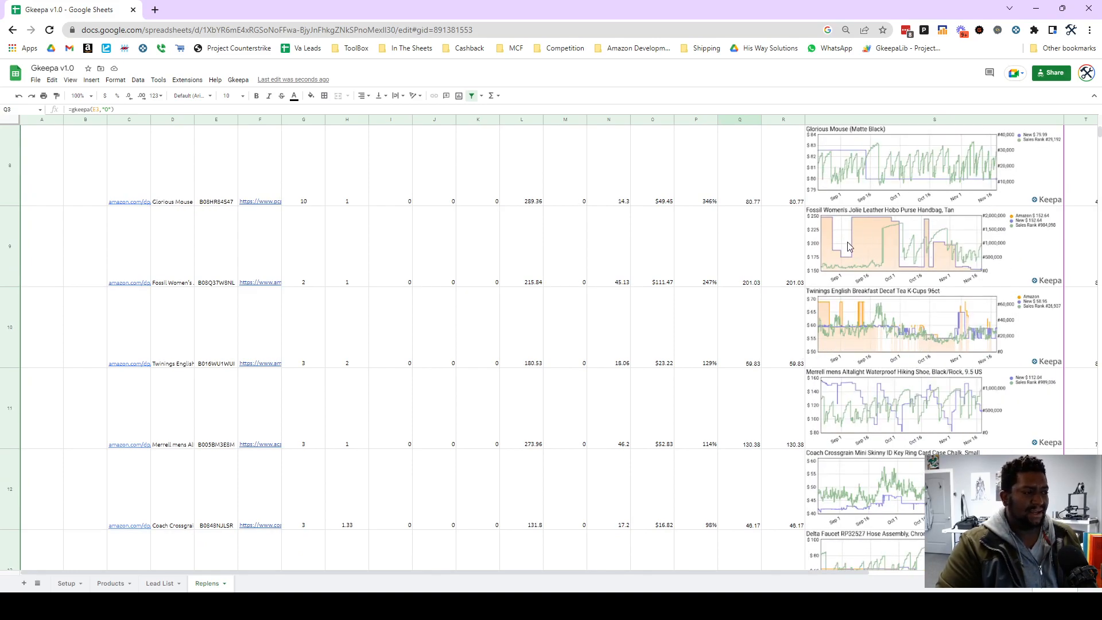
scroll(870, 287, up, 10)
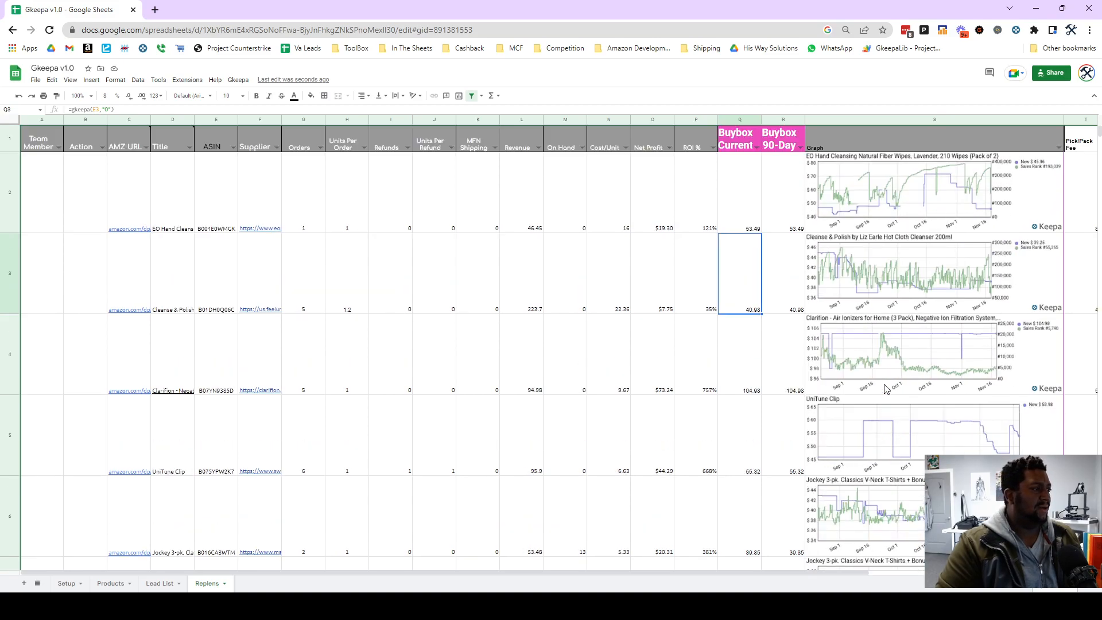
Select the entire header row 1 of the Replens sheet
click(6, 136)
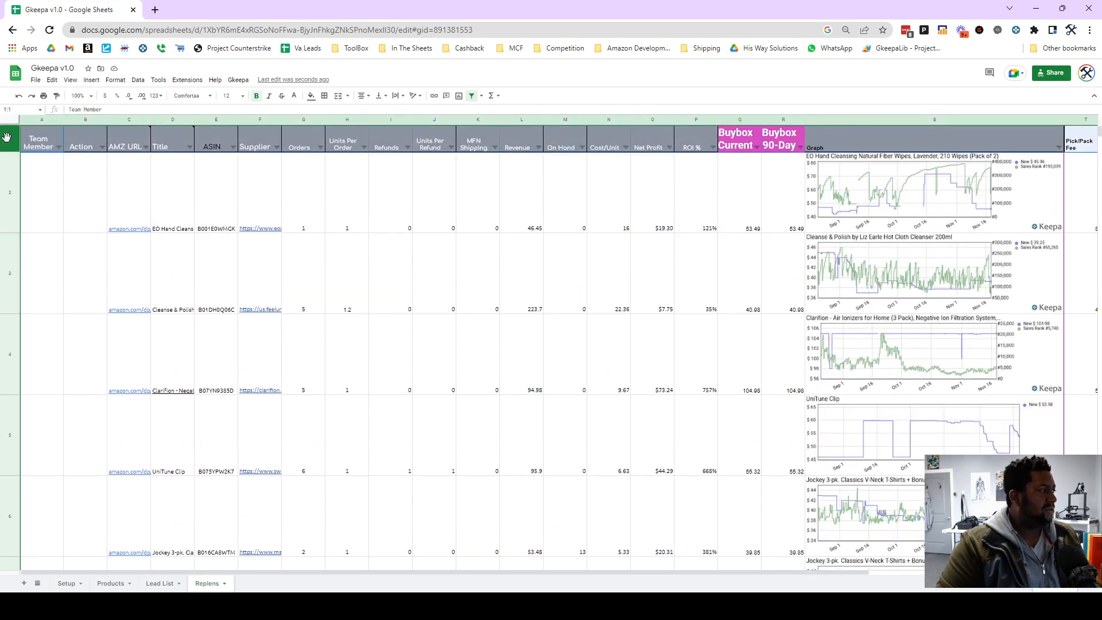